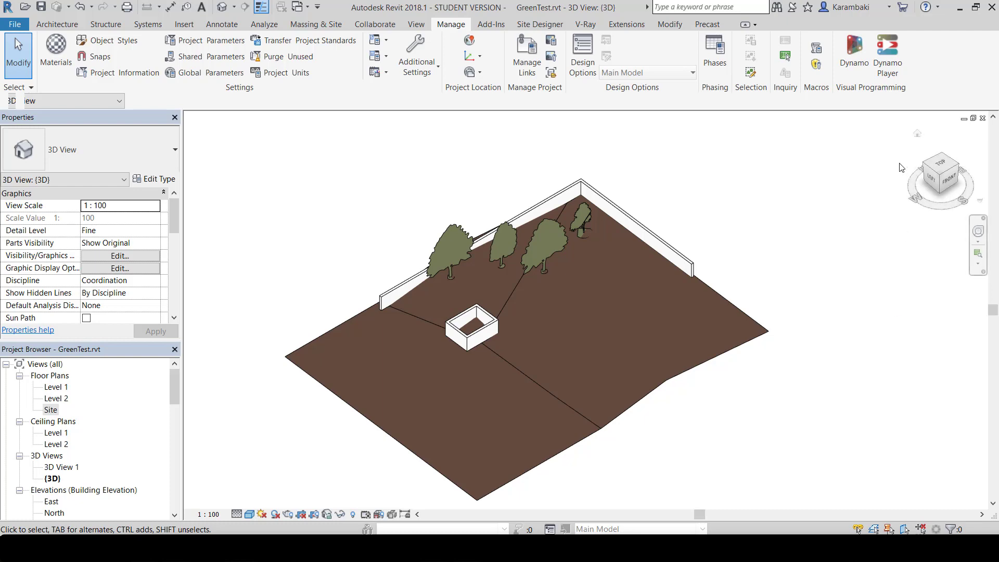
Step: Open Dynamo Player and show the inputs of the Planting Random Scatter script
{"action": "left_click", "coordinate": [891, 67]}
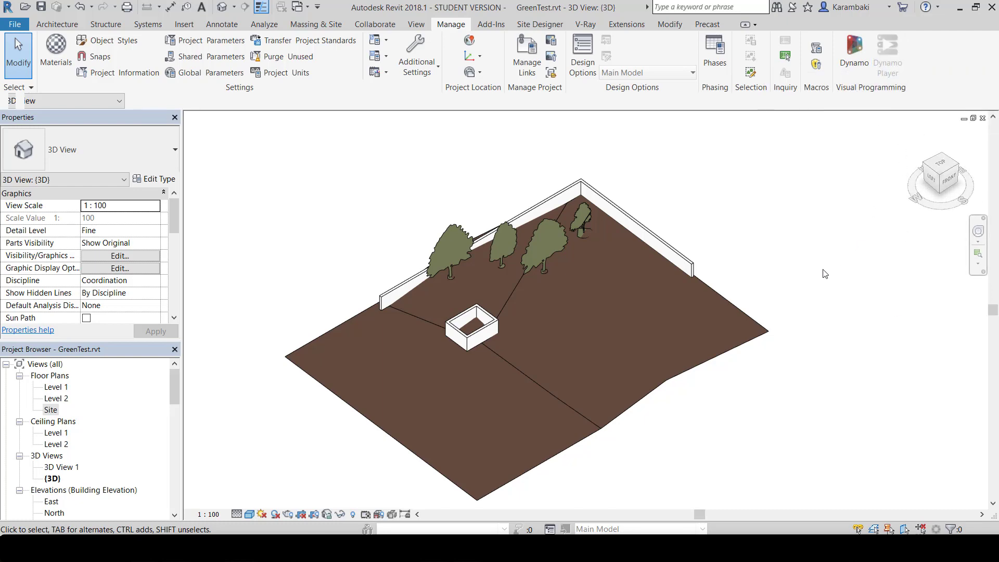
{"action": "scroll", "coordinate": [748, 328], "scroll_direction": "down", "scroll_amount": 5}
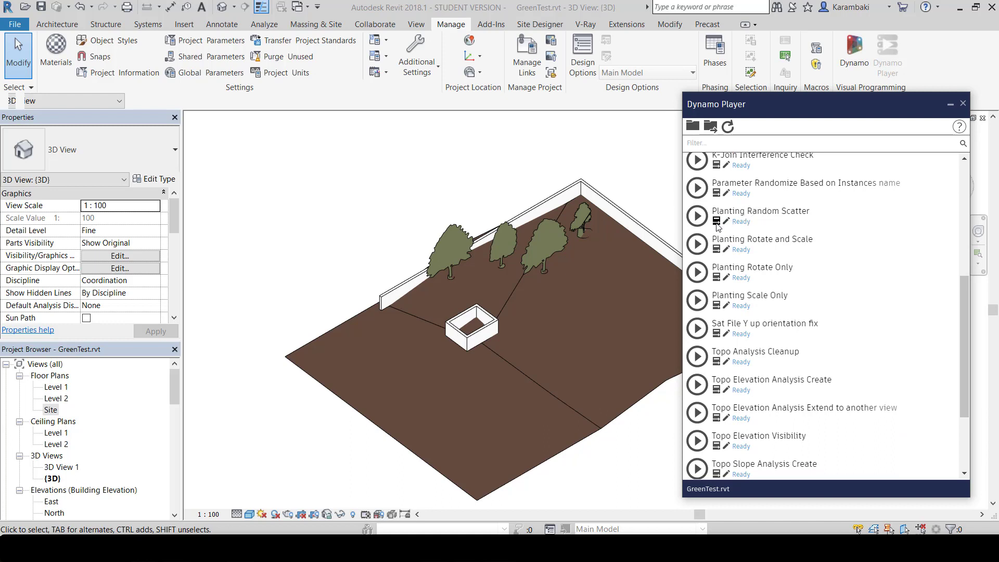
{"action": "left_click", "coordinate": [706, 373]}
{"action": "left_click", "coordinate": [716, 221]}
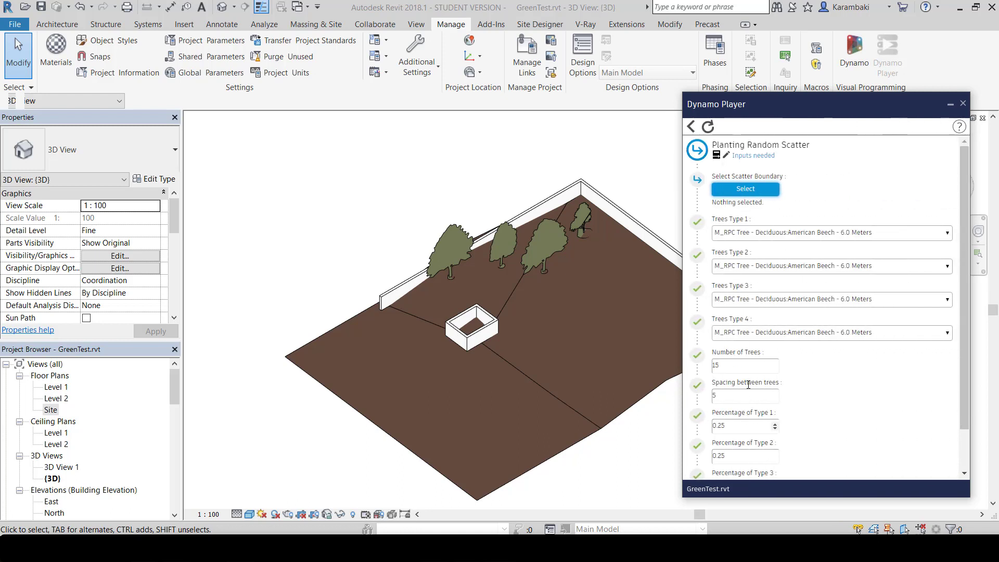
{"action": "scroll", "coordinate": [757, 401], "scroll_direction": "down", "scroll_amount": 1}
{"action": "scroll", "coordinate": [832, 420], "scroll_direction": "up", "scroll_amount": 1}
{"action": "scroll", "coordinate": [386, 317], "scroll_direction": "up", "scroll_amount": 4}
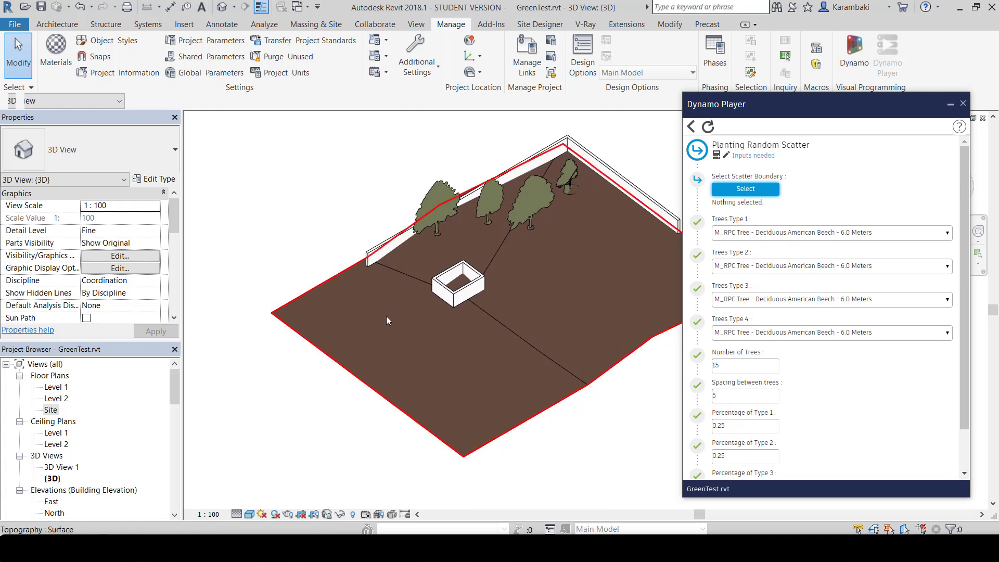
Step: Place a Type A deciduous RPC tree site component near the outer corner of the toposurface
{"action": "left_click", "coordinate": [316, 24]}
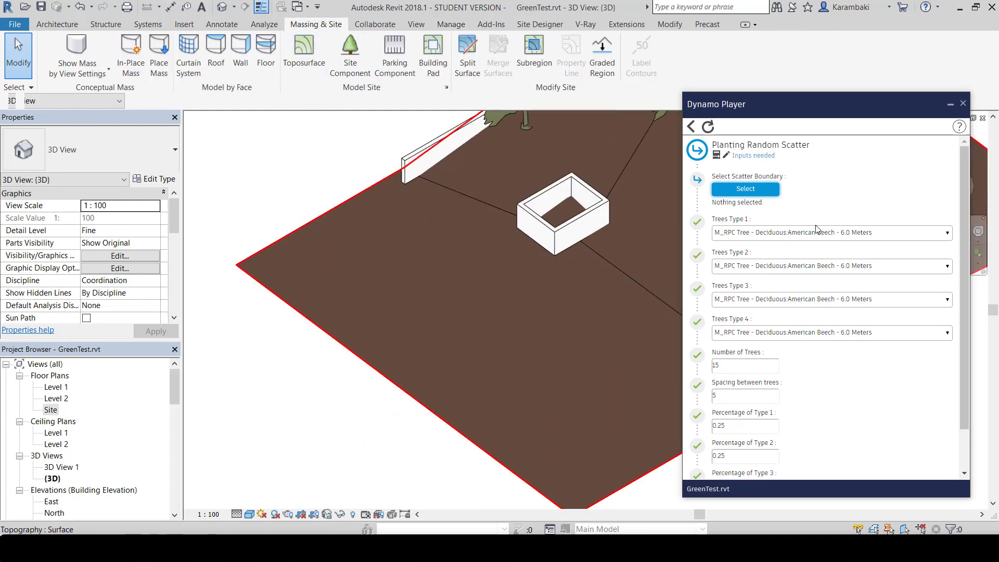
{"action": "left_click", "coordinate": [336, 56]}
{"action": "left_click", "coordinate": [105, 144]}
{"action": "left_click", "coordinate": [57, 332]}
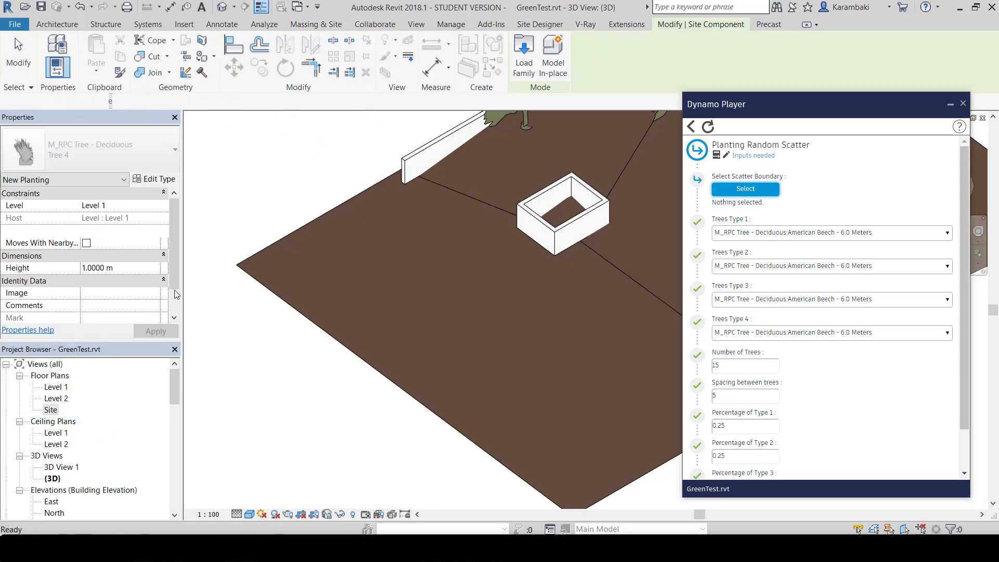
{"action": "left_click", "coordinate": [104, 150]}
{"action": "left_click", "coordinate": [52, 347]}
{"action": "scroll", "coordinate": [213, 286], "scroll_direction": "up", "scroll_amount": 3}
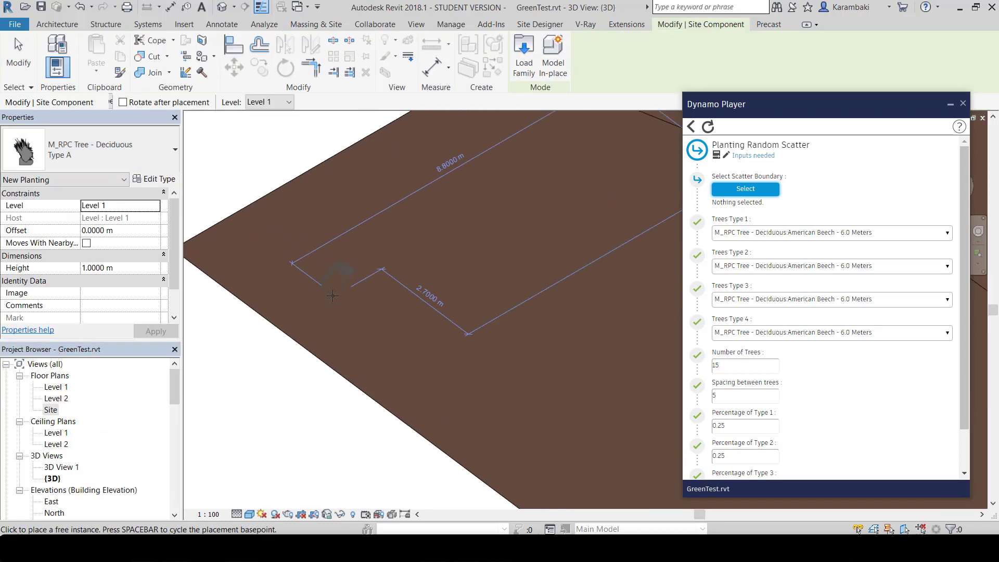
Step: Place one instance of each remaining lettered deciduous type, up to Type D, in a row beside the Type A plant
{"action": "left_click", "coordinate": [110, 147]}
{"action": "left_click", "coordinate": [60, 362]}
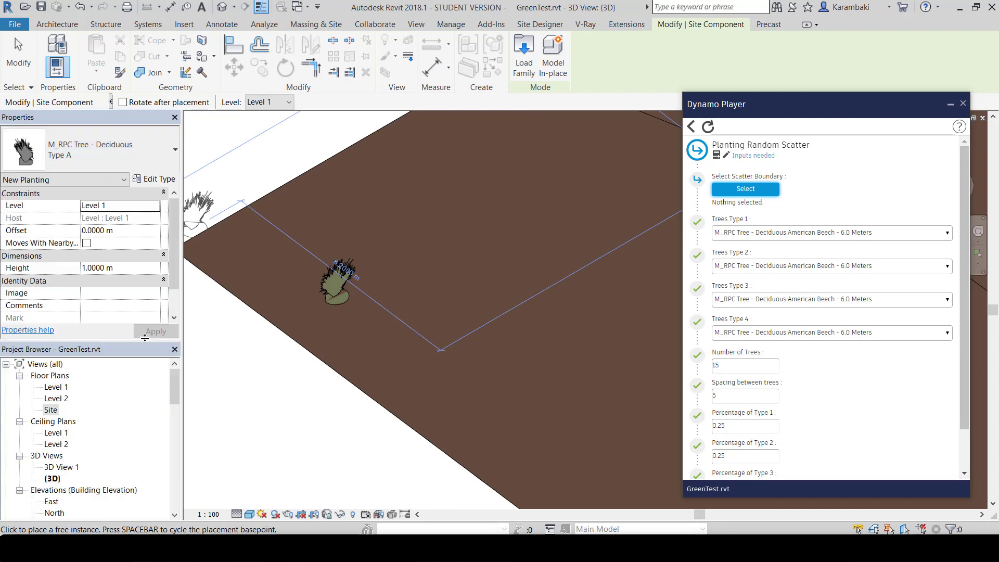
{"action": "left_click", "coordinate": [388, 267]}
{"action": "left_click", "coordinate": [87, 161]}
{"action": "left_click", "coordinate": [60, 379]}
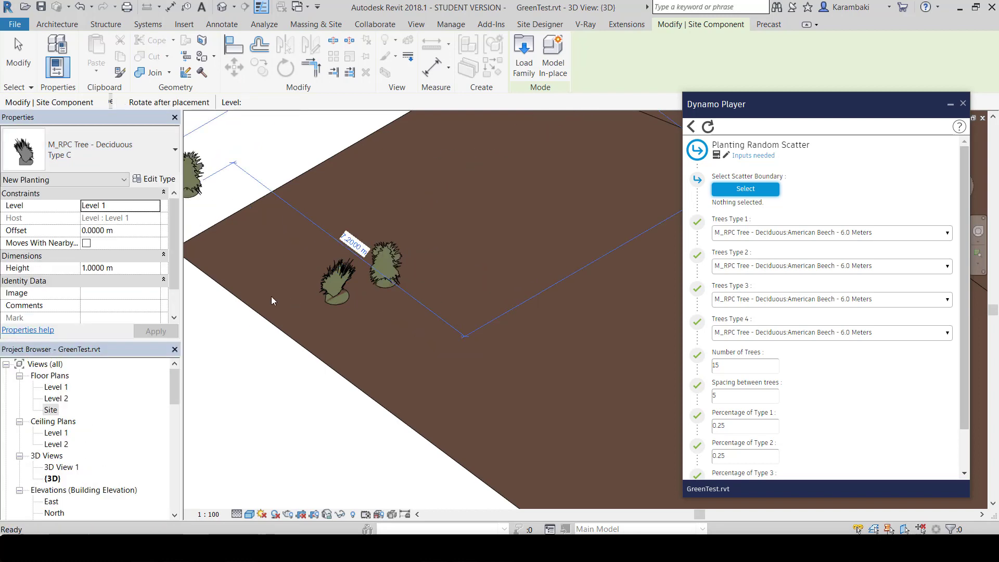
{"action": "left_click", "coordinate": [422, 262]}
{"action": "left_click", "coordinate": [109, 156]}
{"action": "left_click", "coordinate": [73, 394]}
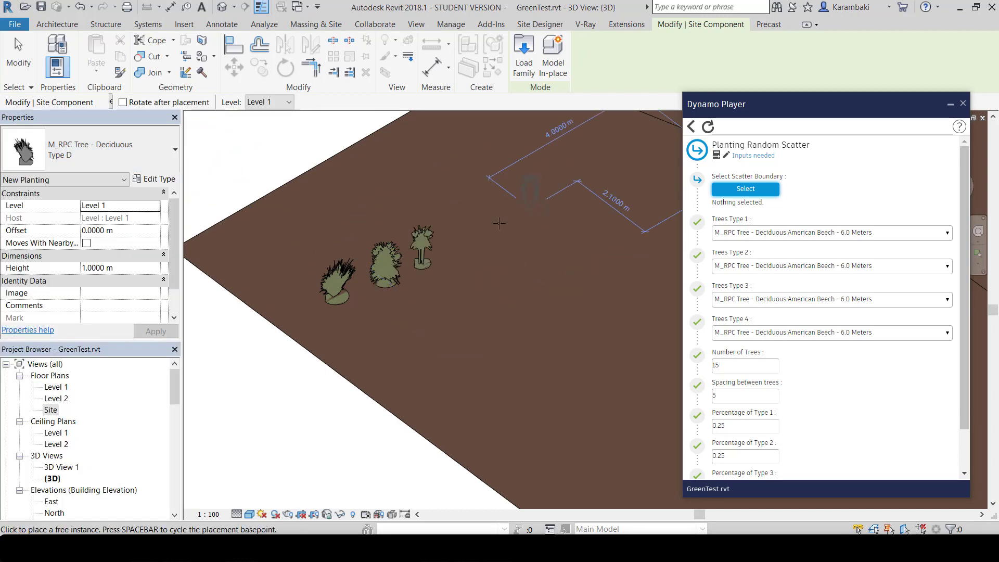
{"action": "left_click", "coordinate": [452, 250]}
{"action": "key", "text": "Escape"}
{"action": "key", "text": "Escape"}
Step: Temporarily isolate the four newly placed plants and view them from the side
{"action": "left_click_drag", "start_coordinate": [231, 167], "coordinate": [498, 333]}
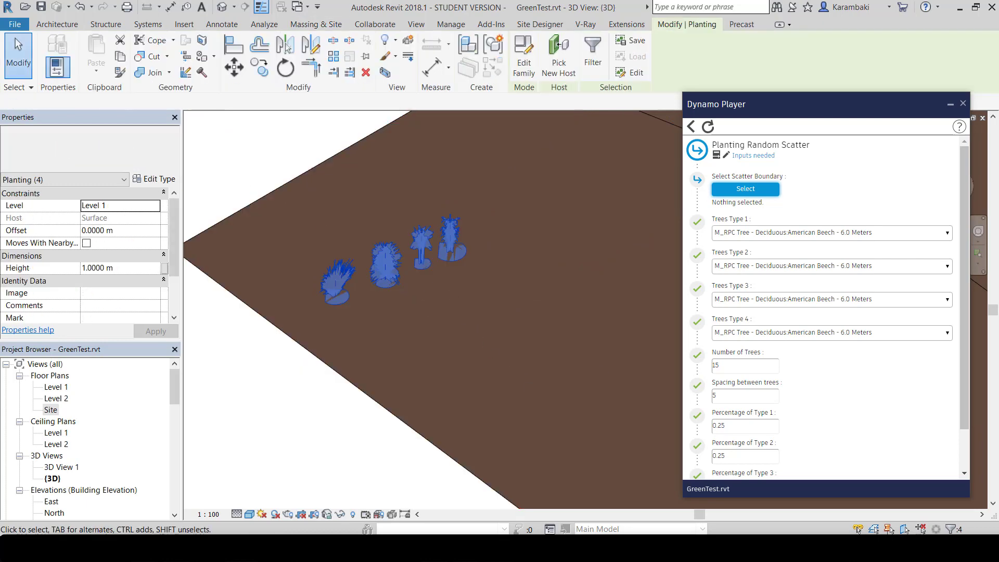
{"action": "left_click", "coordinate": [341, 514]}
{"action": "left_click", "coordinate": [364, 471]}
{"action": "middle_click_drag", "start_coordinate": [452, 330], "coordinate": [394, 225], "text": "shift"}
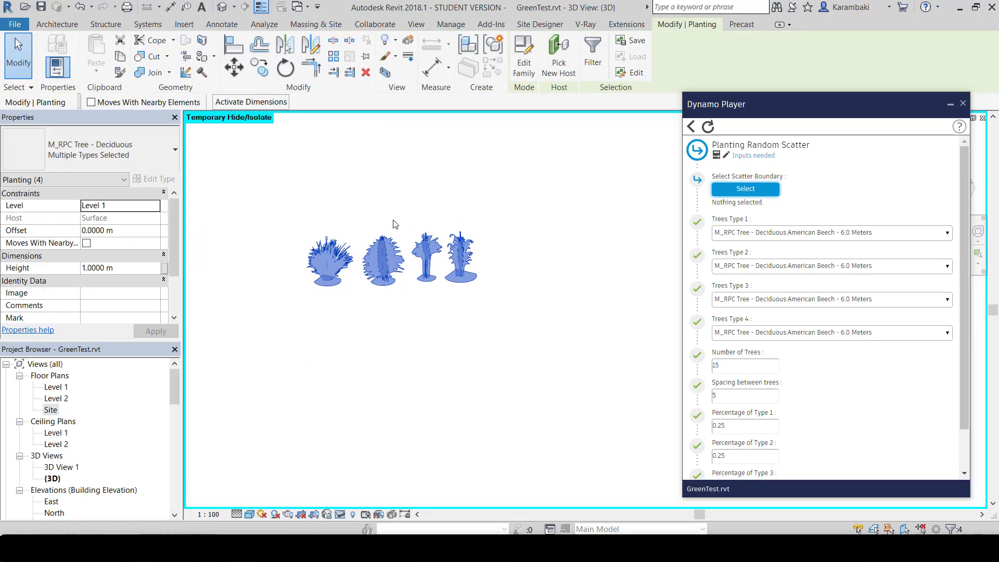
{"action": "left_click", "coordinate": [394, 221]}
{"action": "scroll", "coordinate": [387, 214], "scroll_direction": "up", "scroll_amount": 3}
{"action": "middle_click_drag", "start_coordinate": [342, 279], "coordinate": [379, 245], "text": "shift"}
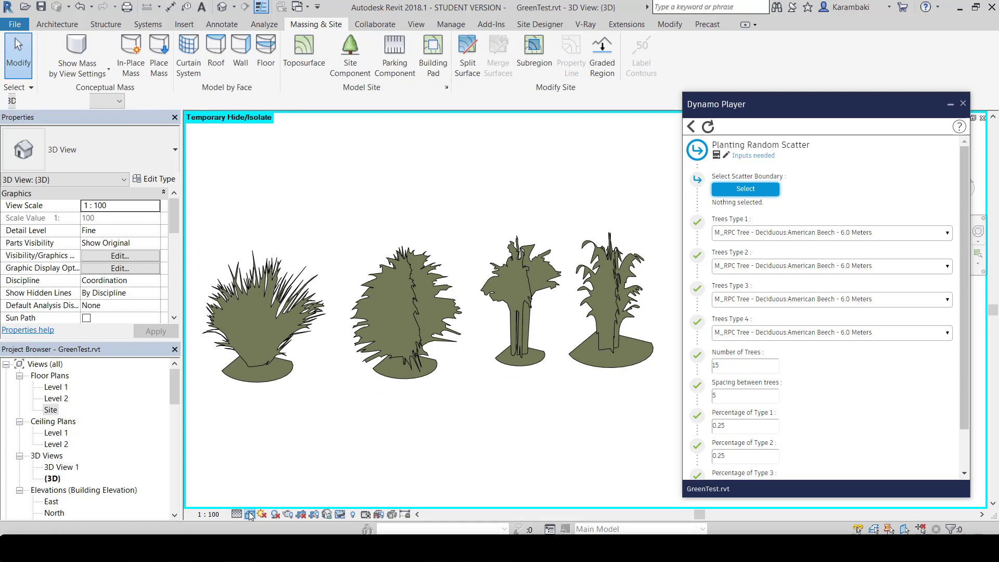
Step: Set the visual style to Realistic and examine the rendered appearance of the Type A plant up close
{"action": "left_click", "coordinate": [251, 515]}
{"action": "left_click", "coordinate": [265, 489]}
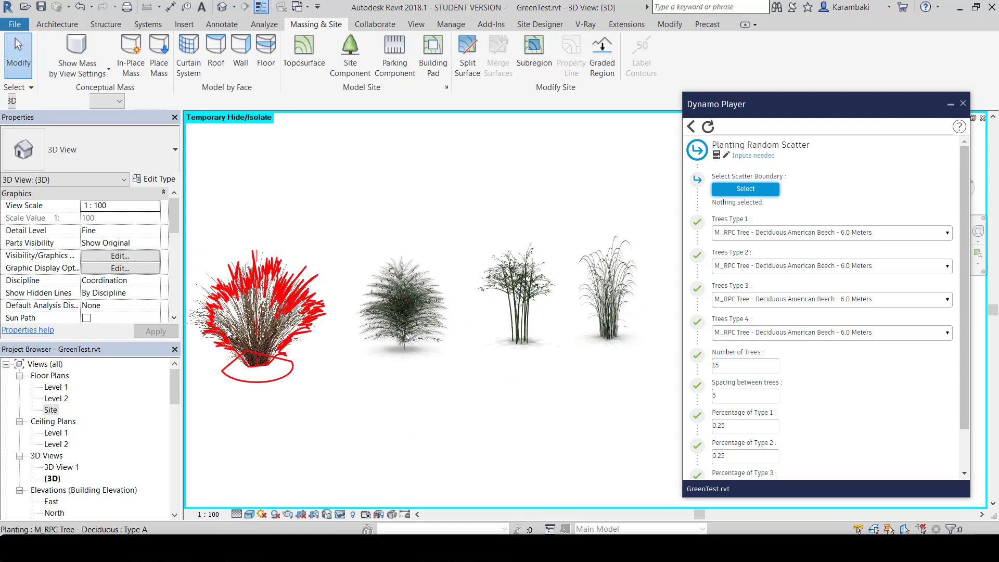
{"action": "scroll", "coordinate": [227, 333], "scroll_direction": "up", "scroll_amount": 3}
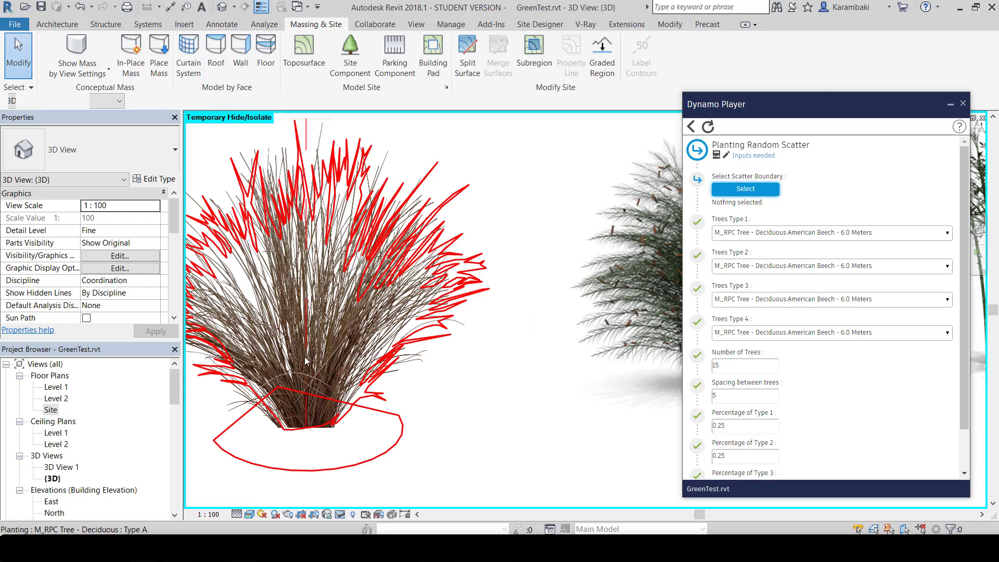
{"action": "scroll", "coordinate": [235, 396], "scroll_direction": "down", "scroll_amount": 3}
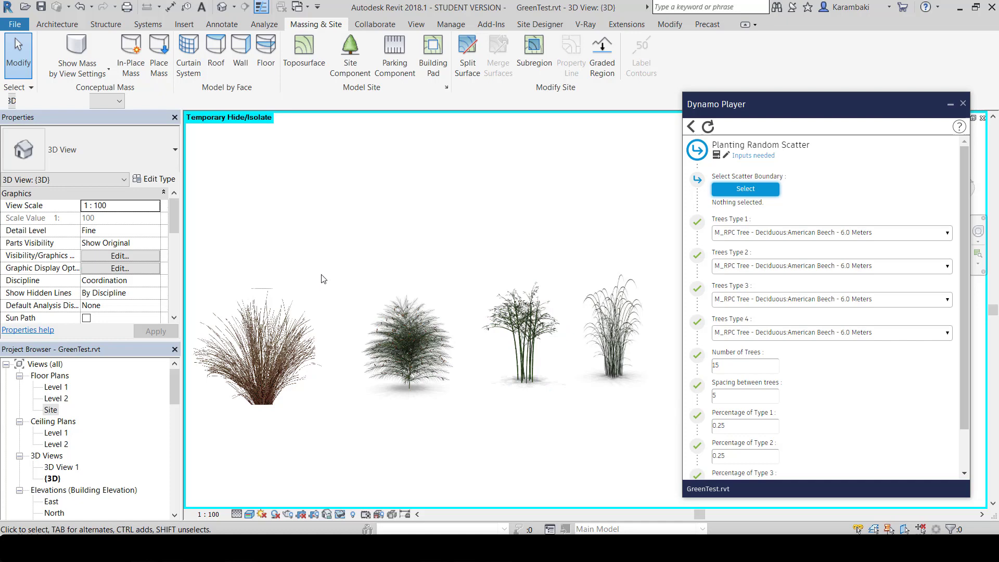
Step: Select each of the four plants in turn to check its type, and restore the flat-coloured visual style
{"action": "left_click", "coordinate": [266, 368]}
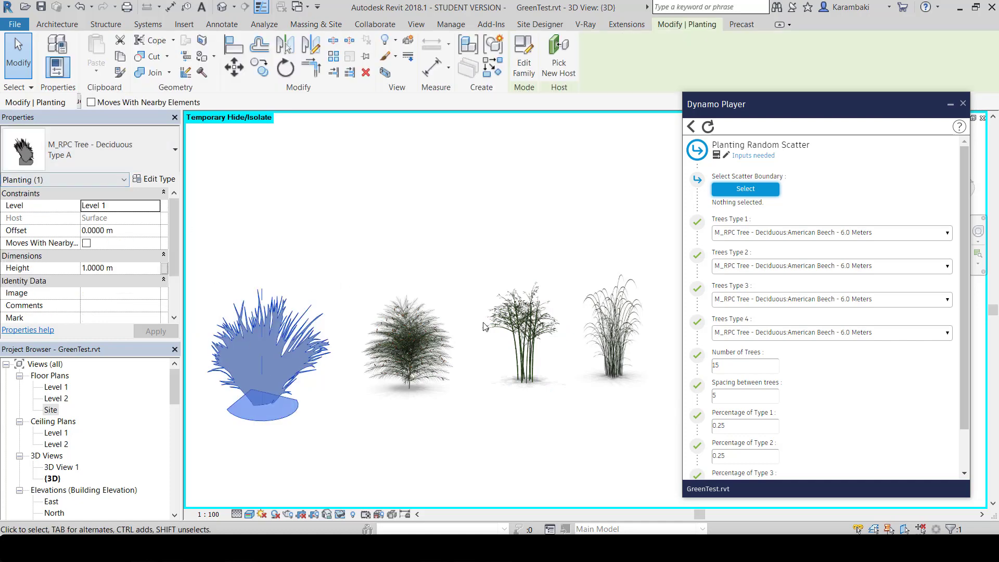
{"action": "left_click", "coordinate": [419, 331]}
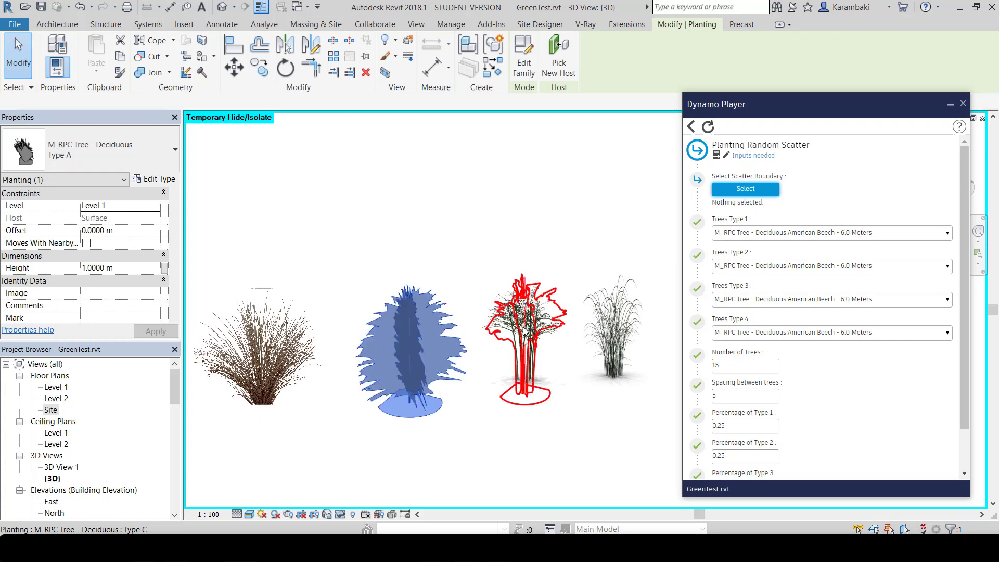
{"action": "left_click", "coordinate": [525, 343]}
{"action": "left_click", "coordinate": [615, 359]}
{"action": "left_click", "coordinate": [595, 479]}
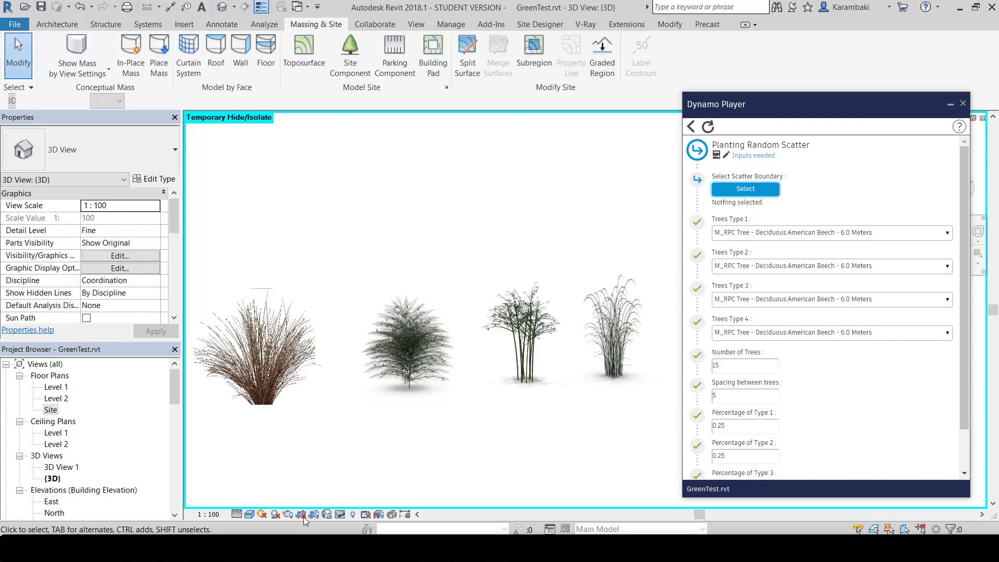
{"action": "left_click", "coordinate": [250, 514]}
{"action": "left_click", "coordinate": [289, 473]}
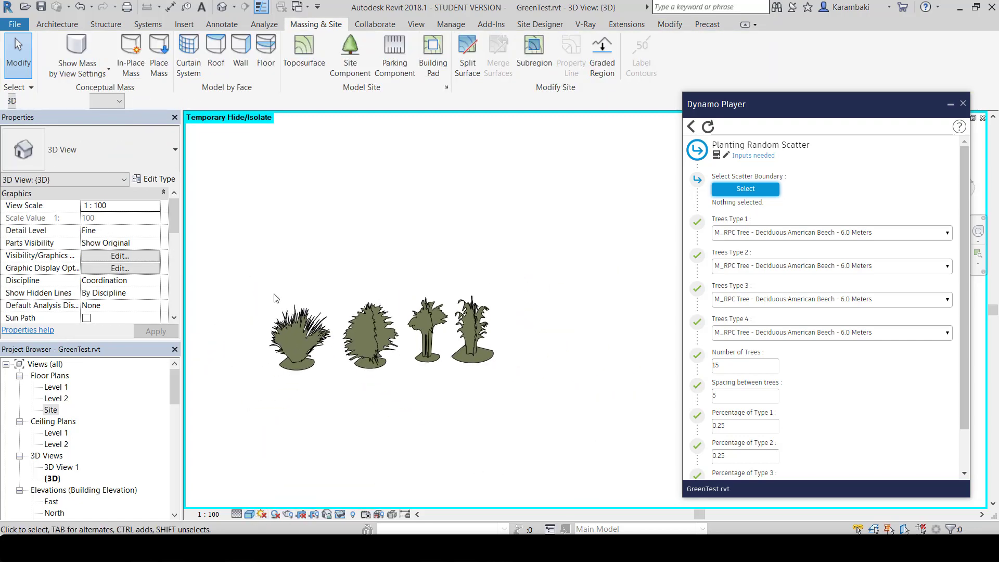
Step: Delete the four isolated sample plants and reset the temporary isolation
{"action": "left_click_drag", "start_coordinate": [238, 258], "coordinate": [588, 467]}
{"action": "key", "text": "Delete"}
{"action": "left_click", "coordinate": [340, 514]}
{"action": "left_click", "coordinate": [367, 500]}
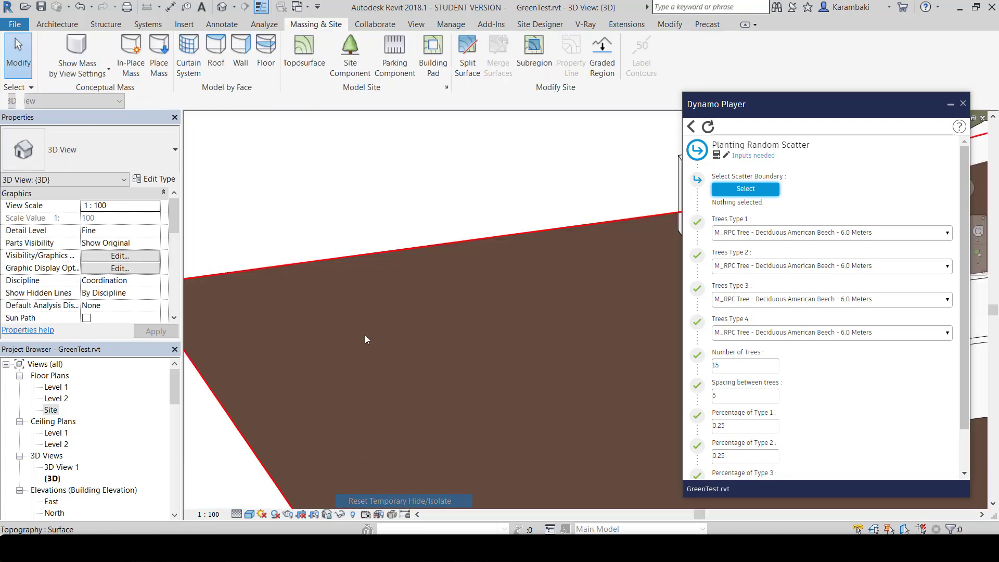
Step: Open the Site floor plan, ready for annotation
{"action": "scroll", "coordinate": [366, 334], "scroll_direction": "down", "scroll_amount": 3}
{"action": "double_click", "coordinate": [46, 410]}
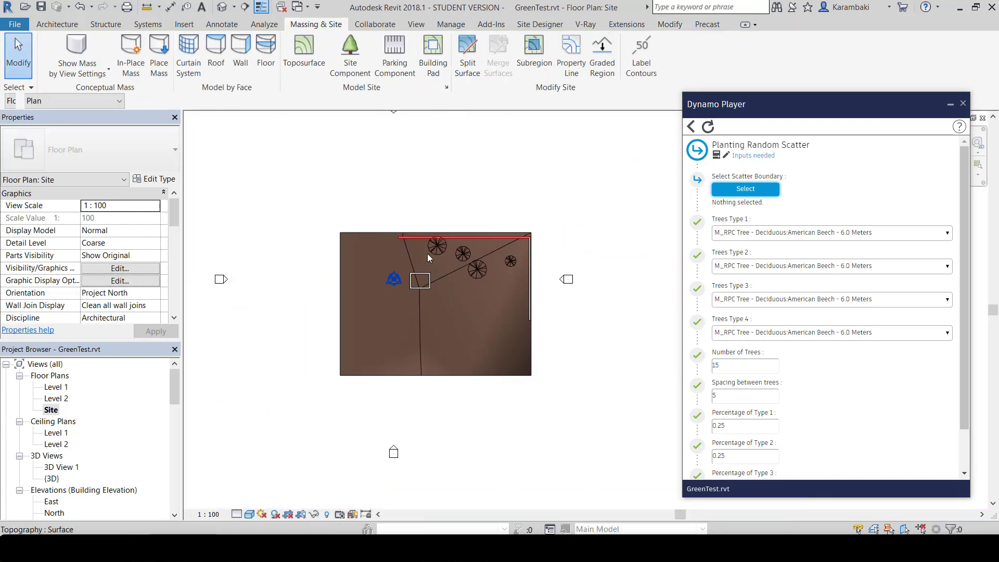
{"action": "left_click", "coordinate": [222, 24]}
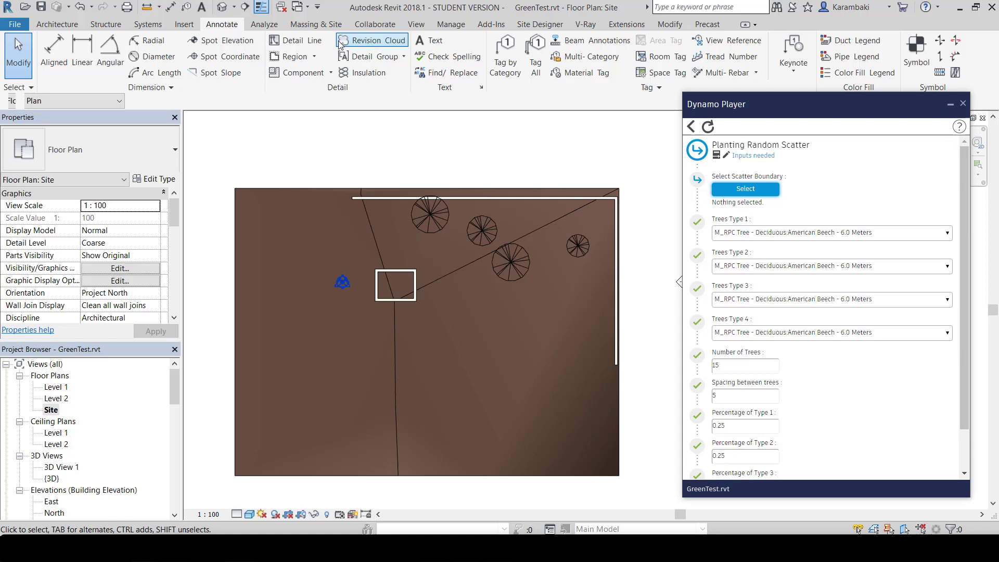
Step: Check the perspective 3D View 1, and return to the Site plan to show that view's camera
{"action": "left_click", "coordinate": [62, 467]}
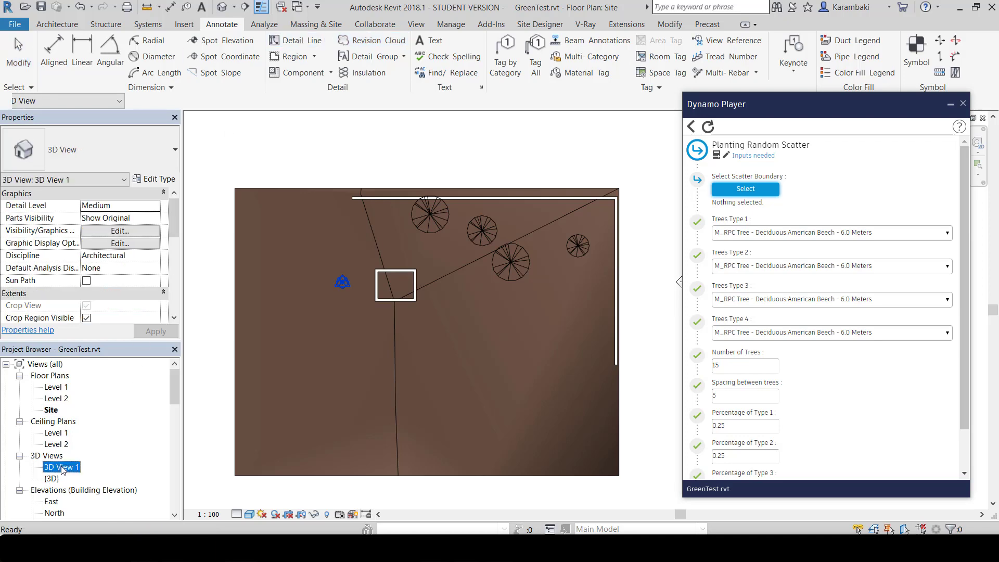
{"action": "double_click", "coordinate": [62, 467]}
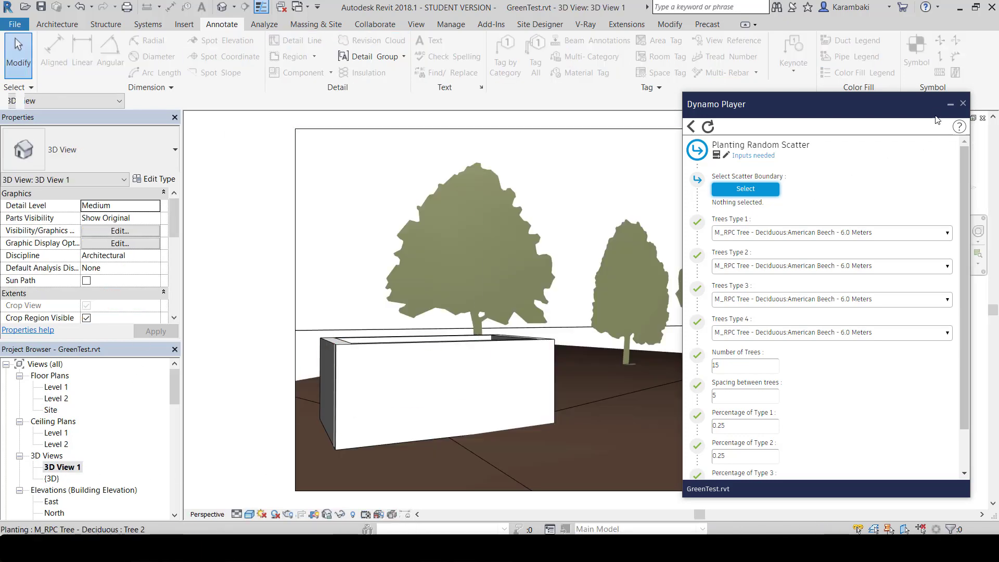
{"action": "left_click_drag", "start_coordinate": [914, 107], "coordinate": [914, 138]}
{"action": "double_click", "coordinate": [51, 410]}
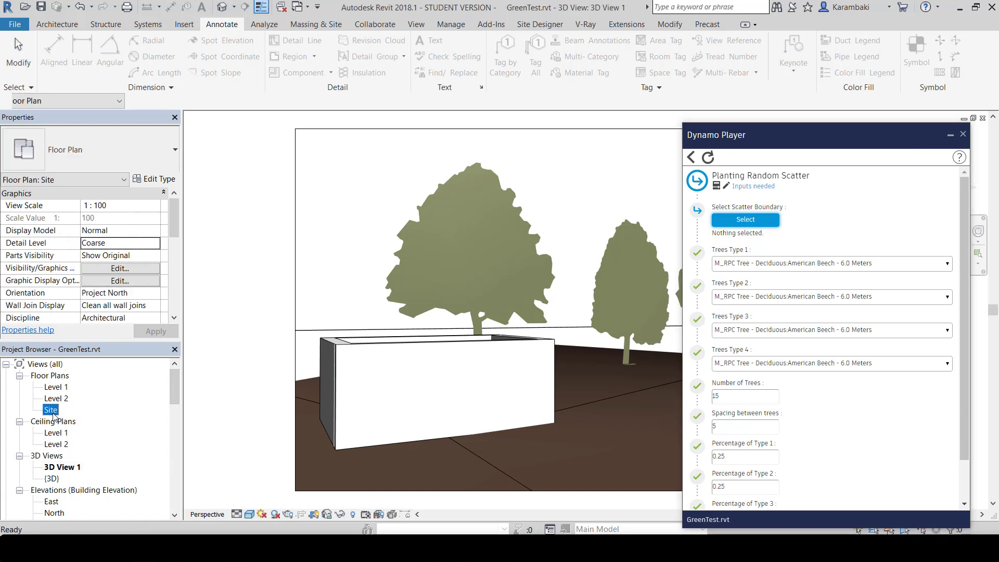
{"action": "right_click", "coordinate": [61, 467]}
{"action": "left_click", "coordinate": [104, 288]}
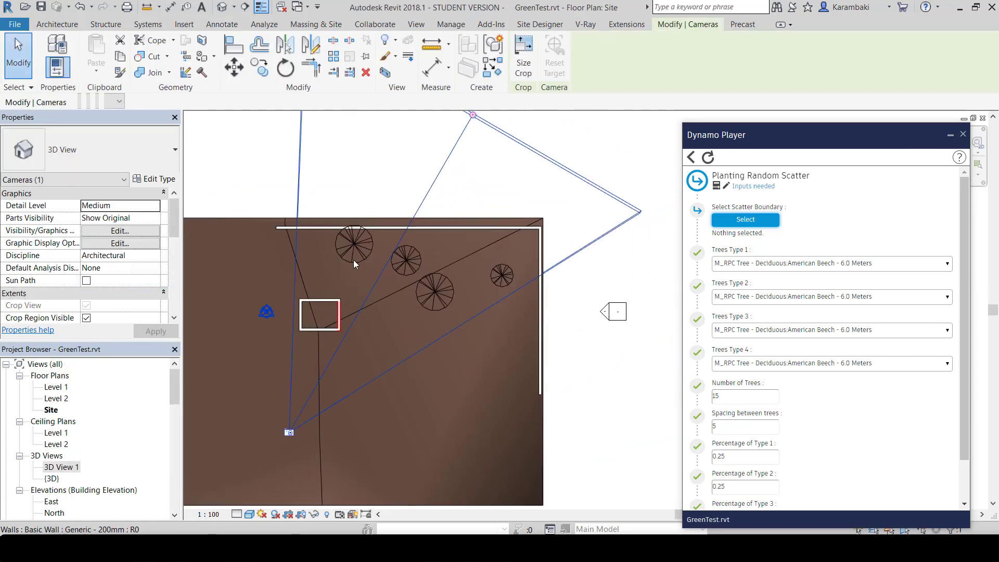
Step: Sketch a closed four-sided loop of thin detail lines around the trees and small box, upper side about 18 m, lower side about 20 m
{"action": "left_click", "coordinate": [222, 24]}
{"action": "left_click", "coordinate": [294, 40]}
{"action": "left_click", "coordinate": [289, 238]}
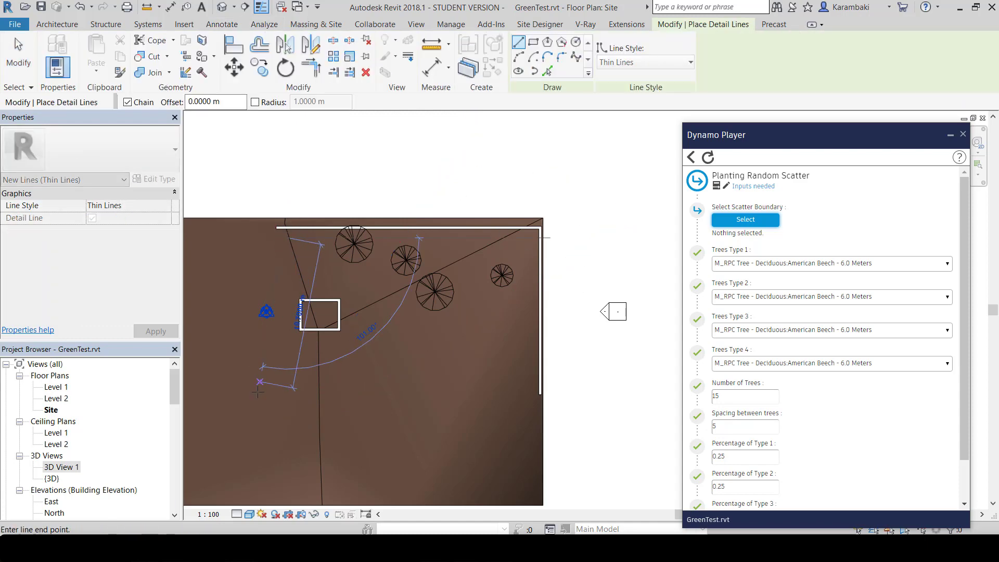
{"action": "left_click", "coordinate": [249, 456]}
{"action": "left_click", "coordinate": [530, 455]}
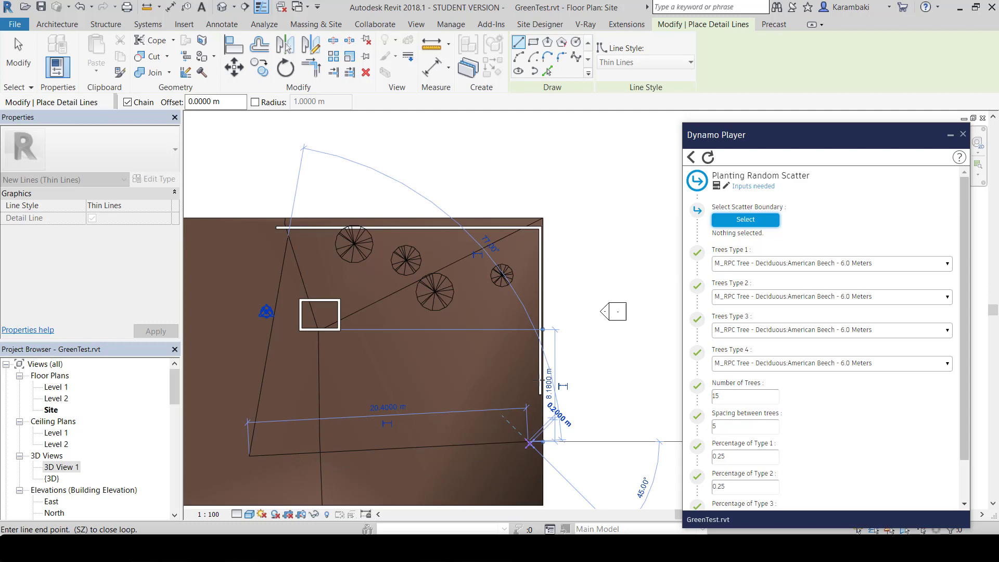
{"action": "left_click", "coordinate": [521, 235]}
{"action": "scroll", "coordinate": [536, 235], "scroll_direction": "up", "scroll_amount": 3}
{"action": "scroll", "coordinate": [536, 235], "scroll_direction": "down", "scroll_amount": 3}
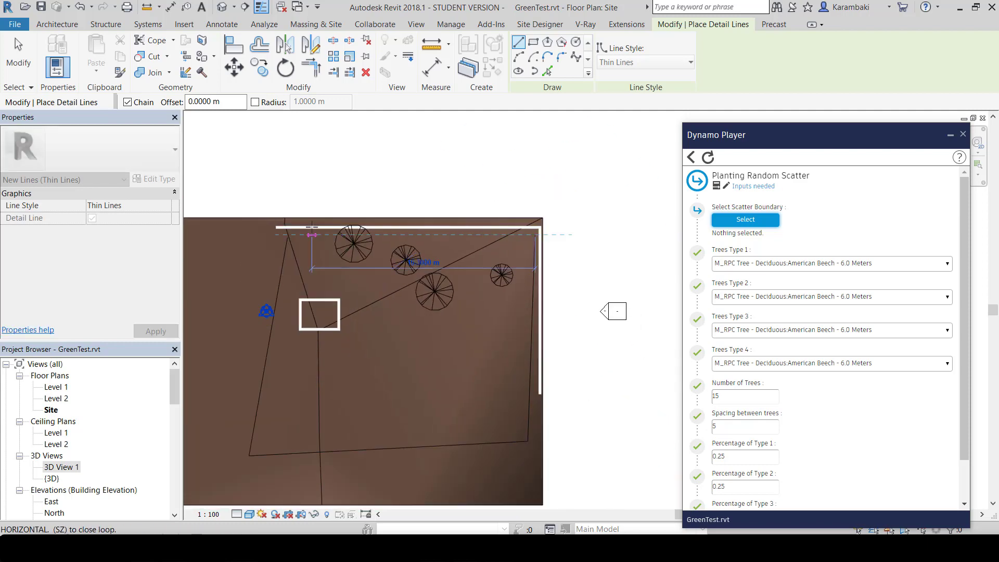
{"action": "left_click", "coordinate": [289, 235]}
{"action": "key", "text": "Escape"}
{"action": "key", "text": "Escape"}
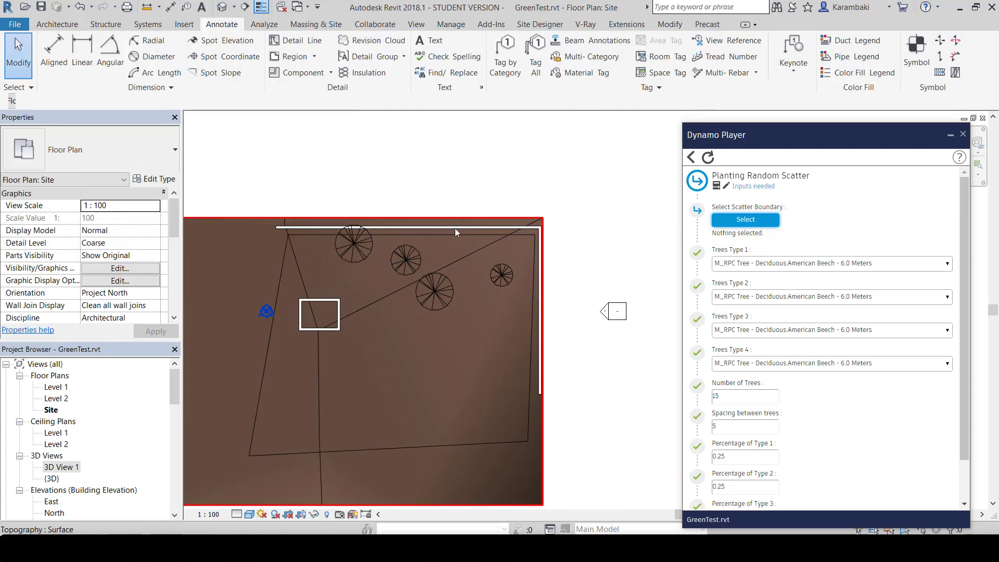
Step: Examine the upper boundary line and the corner where it meets the adjoining line beside the walls
{"action": "left_click", "coordinate": [405, 243]}
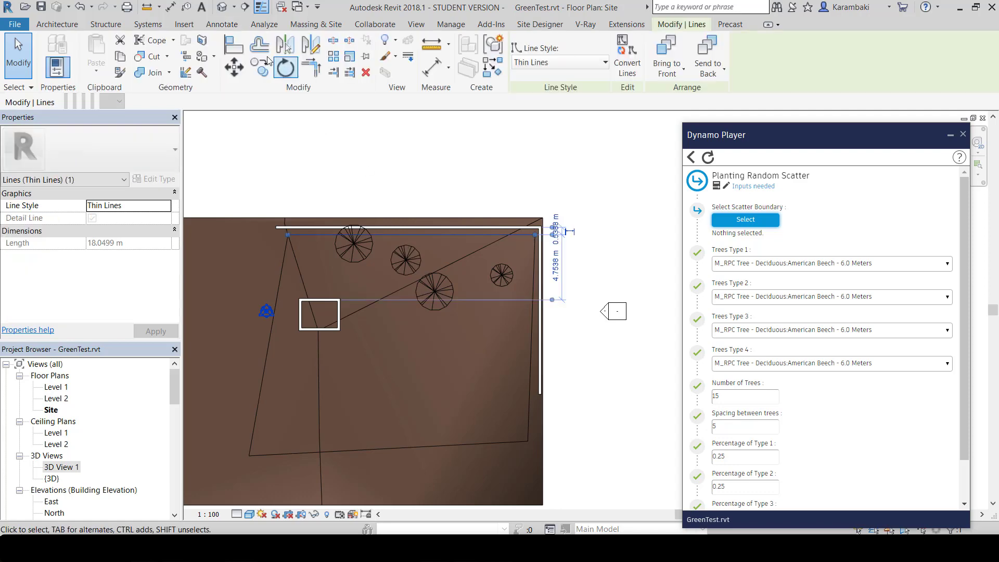
{"action": "left_click", "coordinate": [396, 169]}
{"action": "scroll", "coordinate": [509, 270], "scroll_direction": "up", "scroll_amount": 4}
{"action": "left_click", "coordinate": [510, 281]}
{"action": "scroll", "coordinate": [593, 304], "scroll_direction": "down", "scroll_amount": 3}
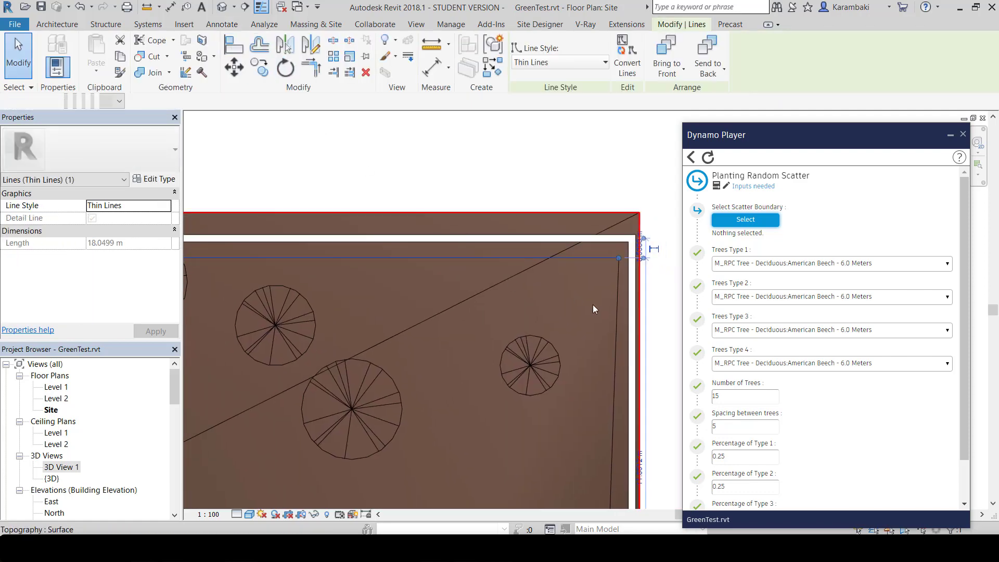
{"action": "left_click", "coordinate": [610, 185]}
{"action": "scroll", "coordinate": [561, 212], "scroll_direction": "down", "scroll_amount": 3}
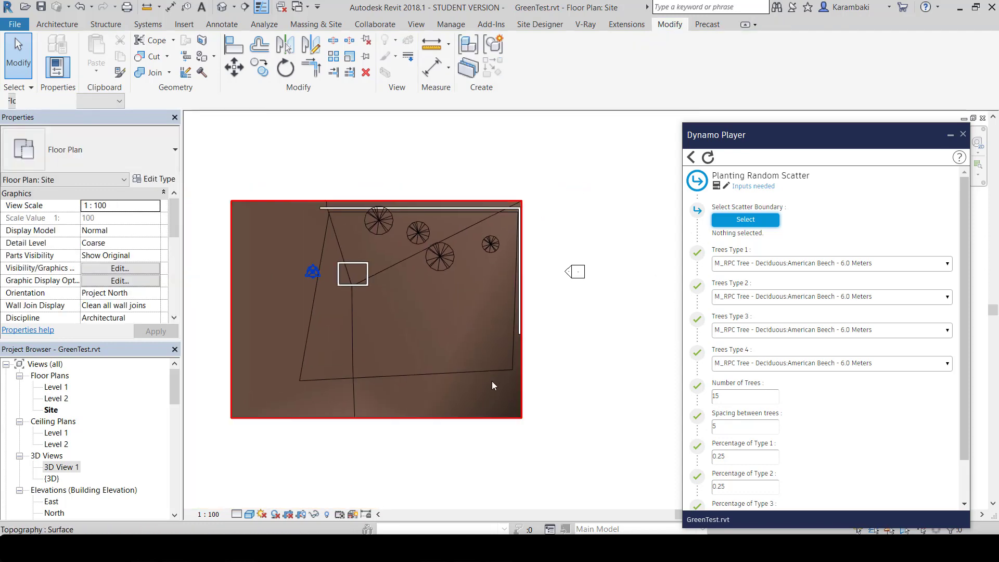
Step: Select the whole chain of four boundary lines and temporarily isolate it in the Site plan
{"action": "key", "text": "Tab"}
{"action": "left_click", "coordinate": [473, 371]}
{"action": "left_click", "coordinate": [314, 515]}
{"action": "left_click", "coordinate": [349, 468]}
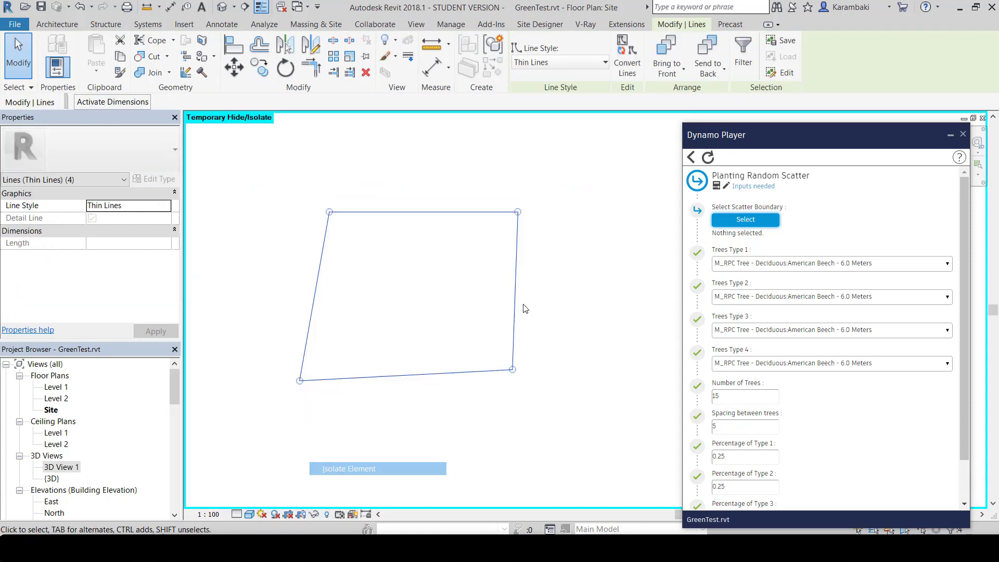
Step: Use the four isolated detail lines as the scatter boundary and set Trees Type 1 to M_RPC Tree - Deciduous:Type A
{"action": "left_click", "coordinate": [745, 219]}
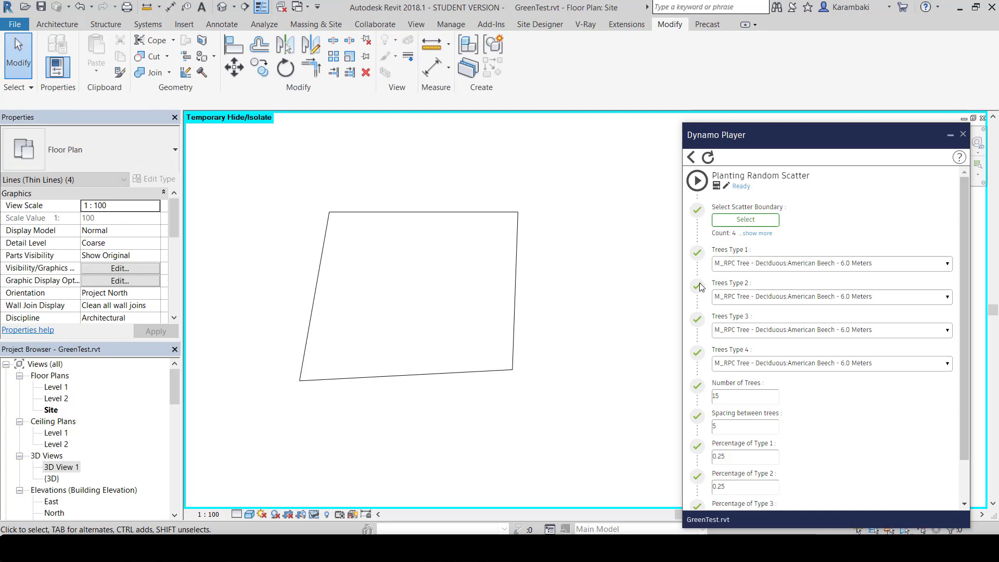
{"action": "left_click", "coordinate": [833, 263]}
{"action": "scroll", "coordinate": [812, 390], "scroll_direction": "down", "scroll_amount": 5}
{"action": "scroll", "coordinate": [812, 385], "scroll_direction": "up", "scroll_amount": 10}
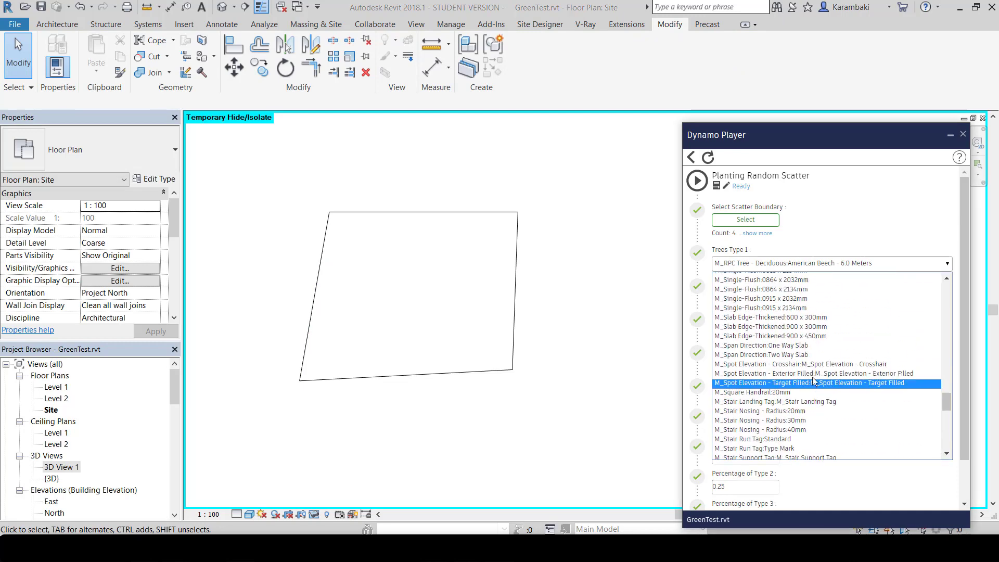
{"action": "left_click", "coordinate": [814, 338]}
Step: Set Trees Type 2, 3 and 4 to M_RPC Tree - Deciduous Type B, Type C and Type D respectively
{"action": "left_click", "coordinate": [825, 298]}
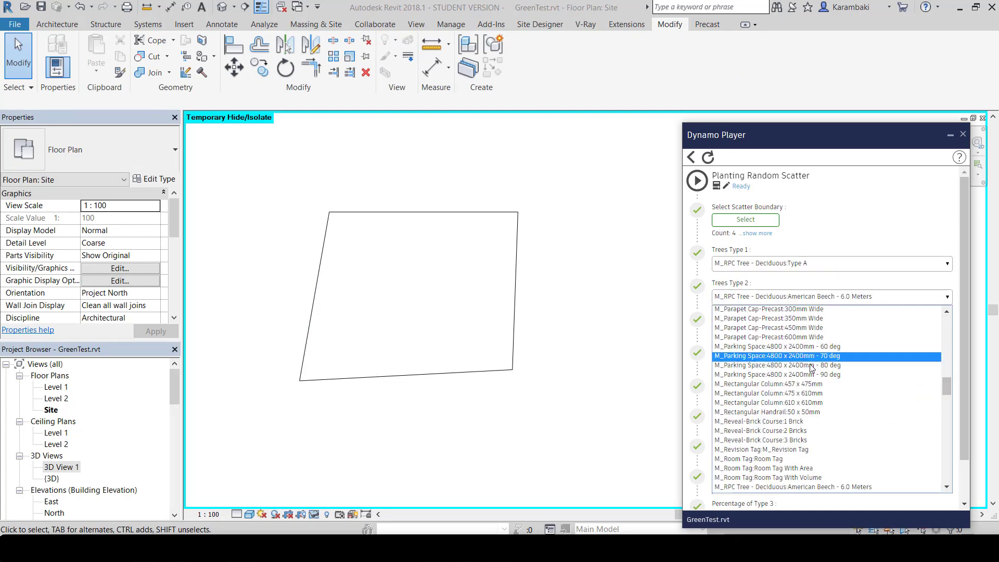
{"action": "scroll", "coordinate": [815, 375], "scroll_direction": "down", "scroll_amount": 5}
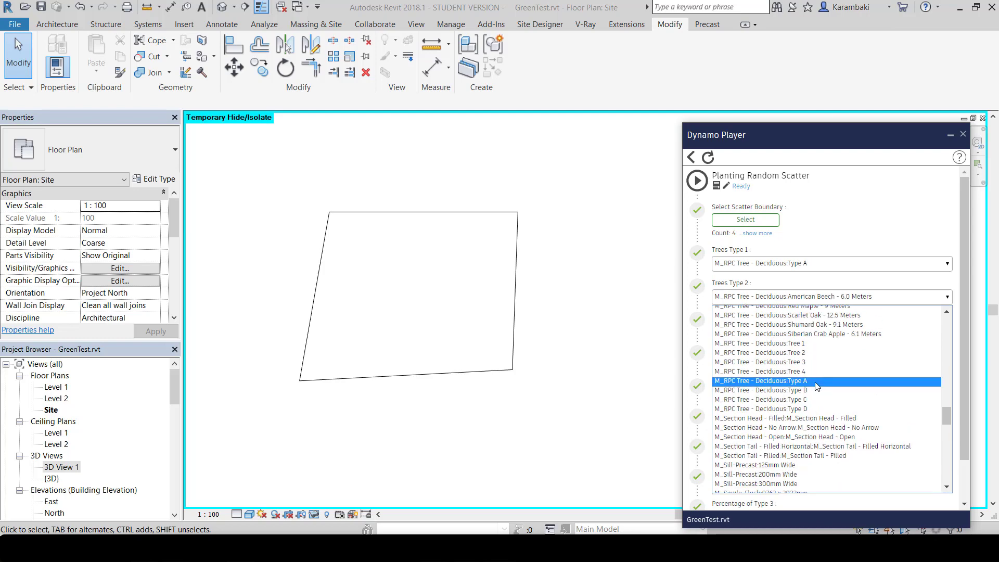
{"action": "left_click", "coordinate": [813, 390]}
{"action": "left_click", "coordinate": [827, 329]}
{"action": "scroll", "coordinate": [840, 411], "scroll_direction": "down", "scroll_amount": 5}
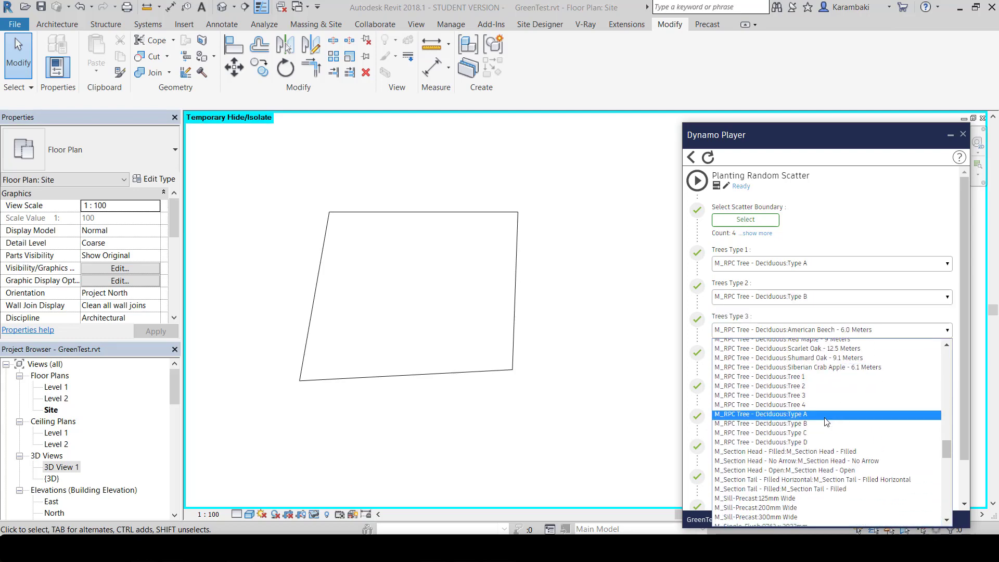
{"action": "left_click", "coordinate": [820, 431]}
{"action": "left_click", "coordinate": [824, 368]}
{"action": "scroll", "coordinate": [821, 279], "scroll_direction": "down", "scroll_amount": 10}
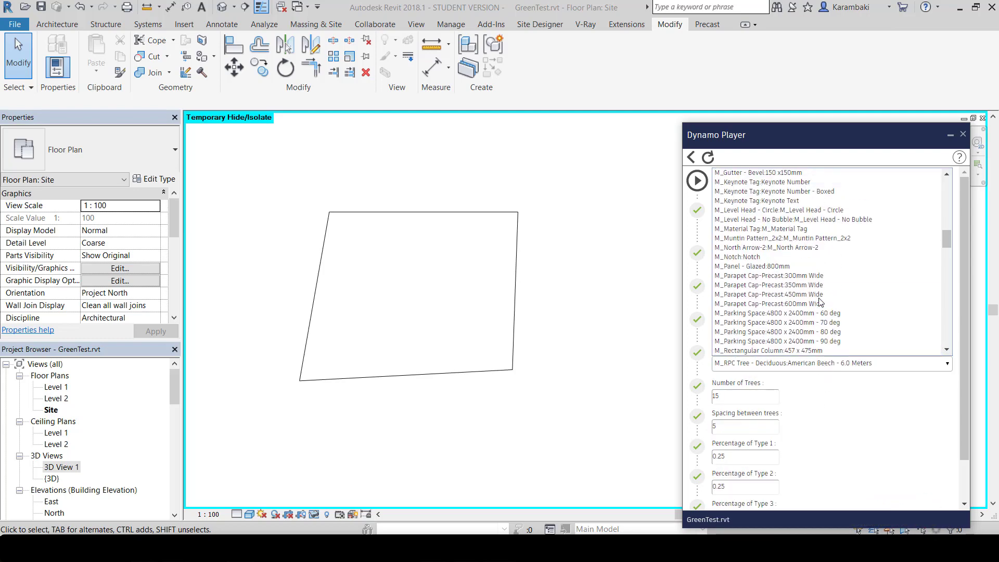
{"action": "left_click", "coordinate": [821, 274]}
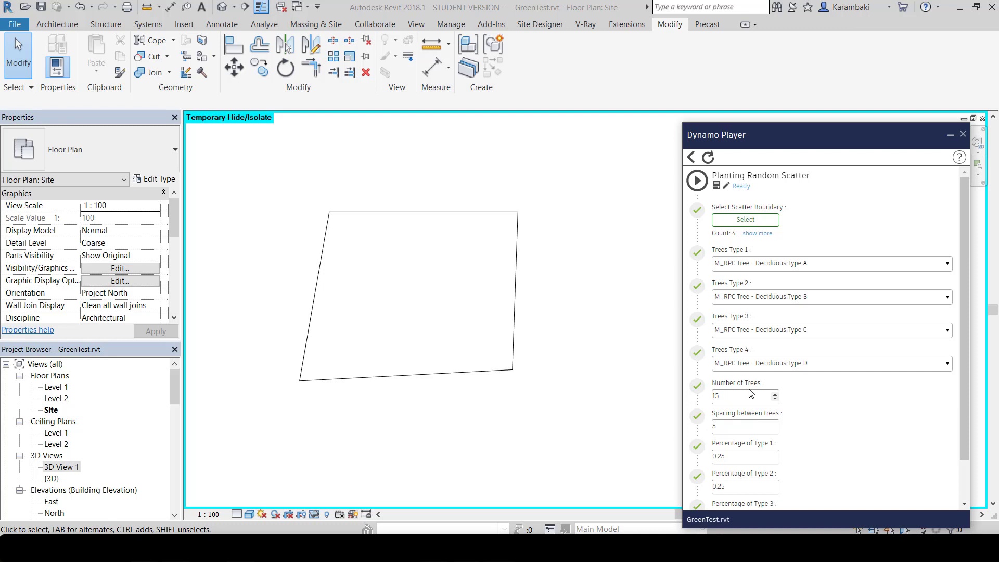
Step: Run the scatter script with 1500 trees, 0.2 spacing, and percentages of 0.15 for Type 1 and 0.35 for Type 3
{"action": "double_click", "coordinate": [721, 428]}
{"action": "scroll", "coordinate": [629, 421], "scroll_direction": "down", "scroll_amount": 1}
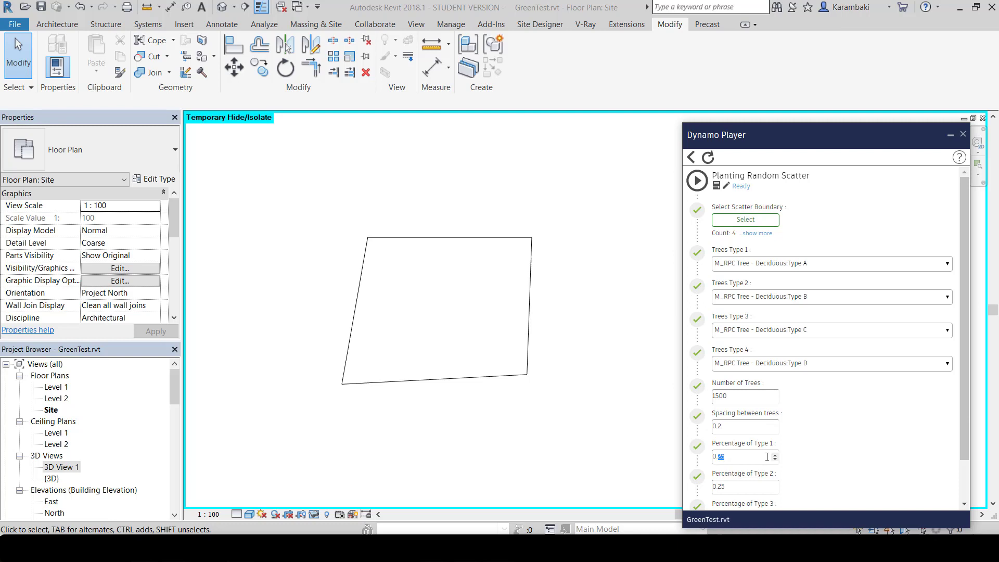
{"action": "scroll", "coordinate": [957, 375], "scroll_direction": "down", "scroll_amount": 1}
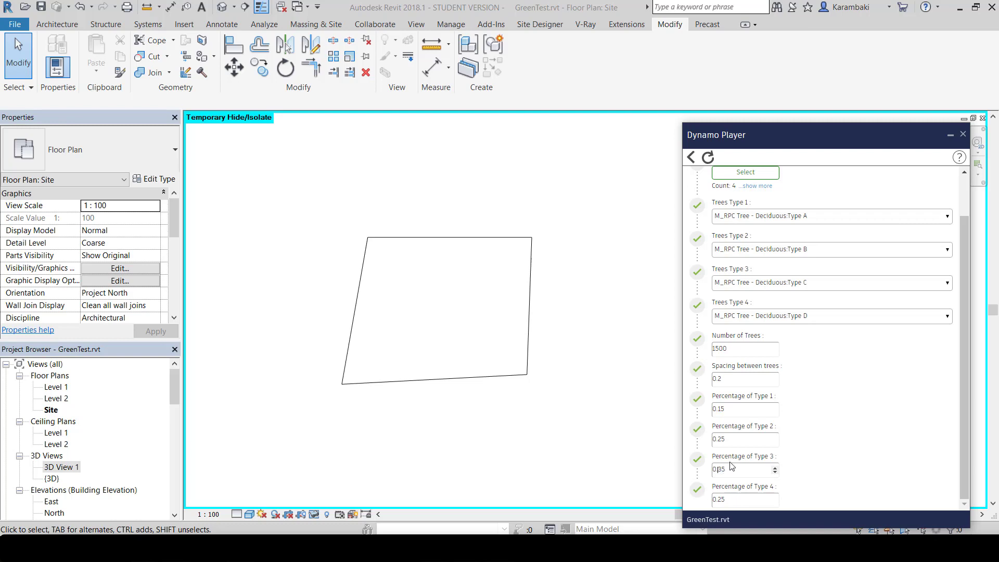
{"action": "left_click", "coordinate": [744, 441]}
{"action": "key", "text": "Tab"}
{"action": "key", "text": "Tab"}
{"action": "scroll", "coordinate": [963, 358], "scroll_direction": "up", "scroll_amount": 2}
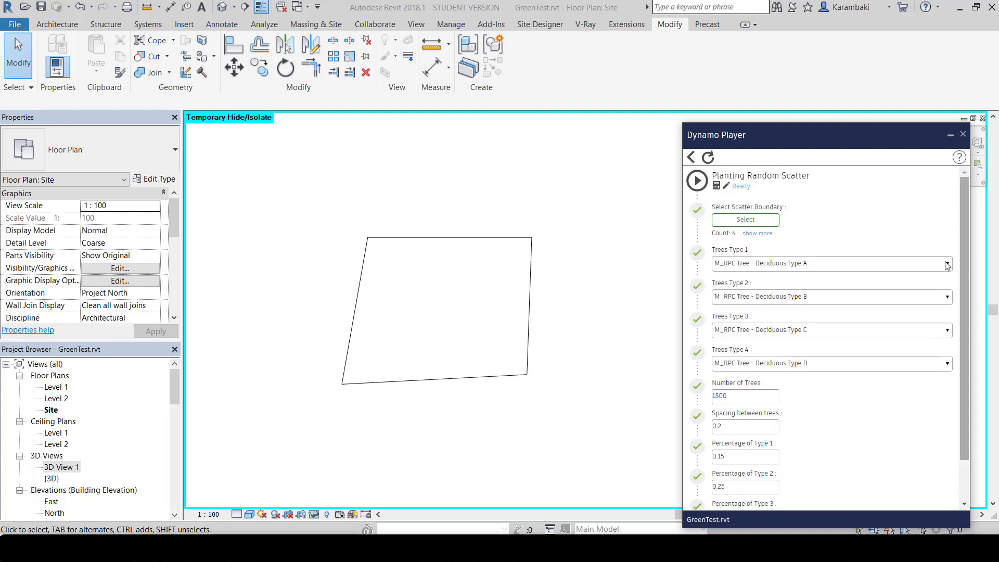
{"action": "left_click", "coordinate": [698, 181]}
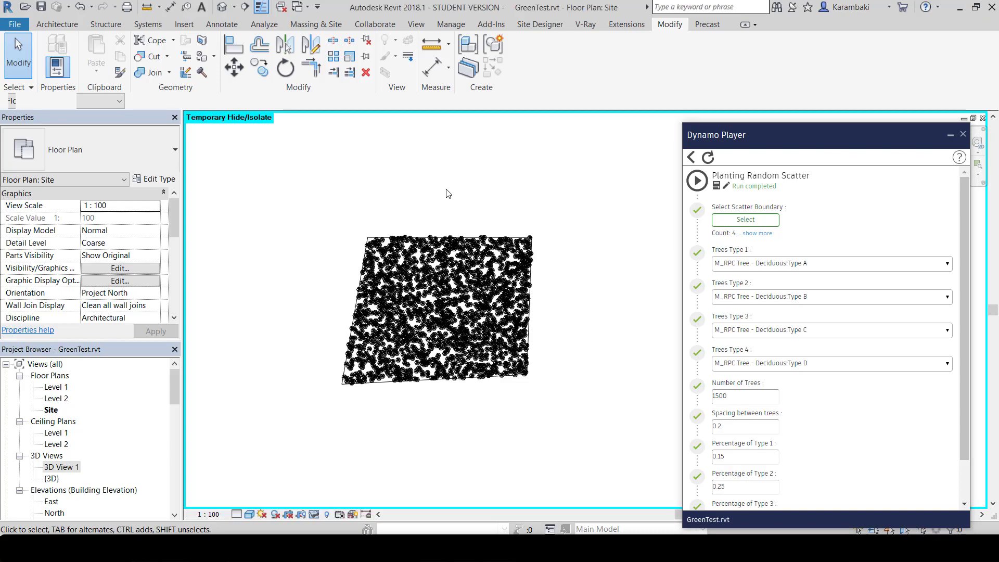
Step: Examine the scattered trees in the Site plan and from several angles in the {3D} view
{"action": "scroll", "coordinate": [432, 328], "scroll_direction": "up", "scroll_amount": 3}
{"action": "middle_click_drag", "start_coordinate": [440, 224], "coordinate": [409, 300]}
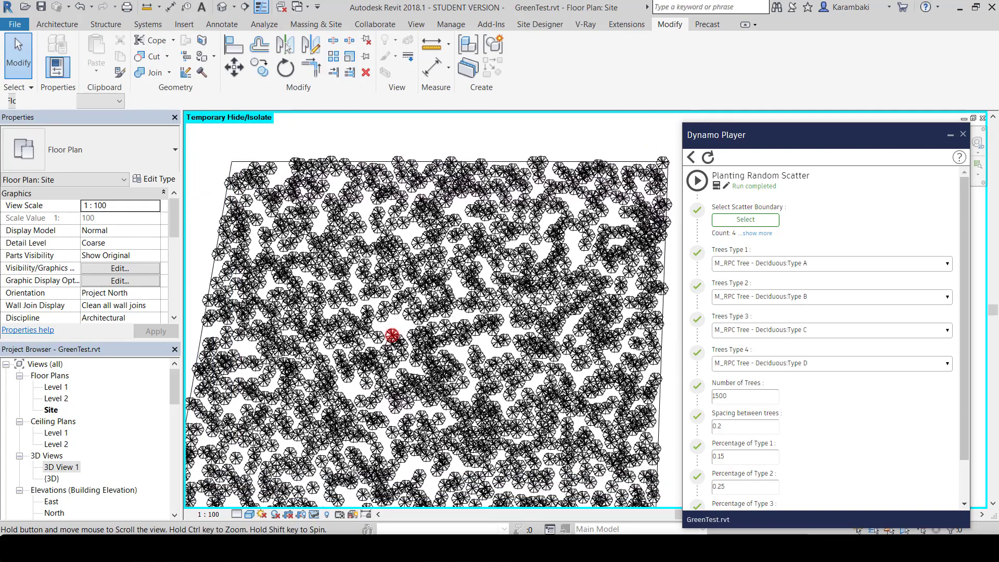
{"action": "scroll", "coordinate": [410, 301], "scroll_direction": "down", "scroll_amount": 3}
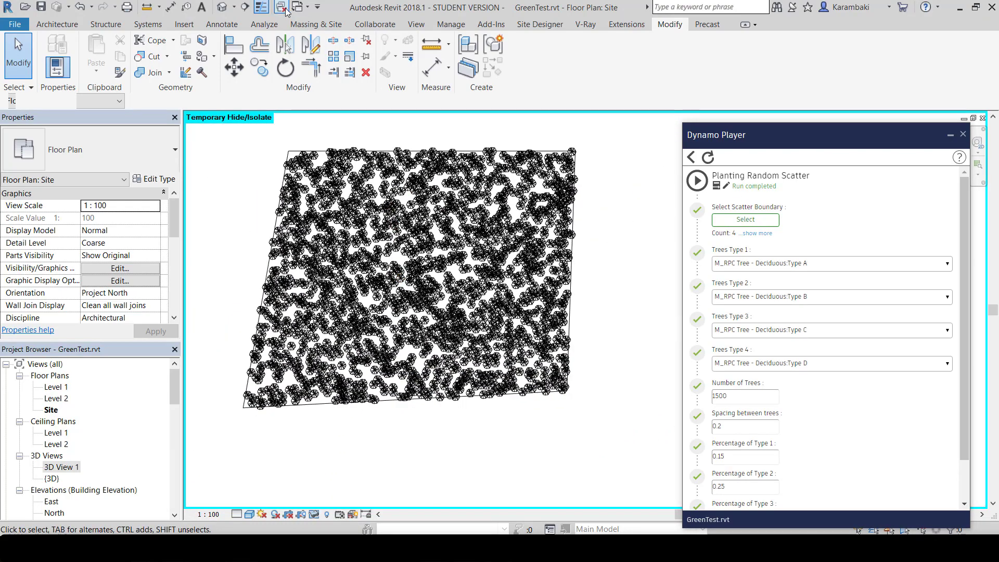
{"action": "left_click", "coordinate": [222, 7]}
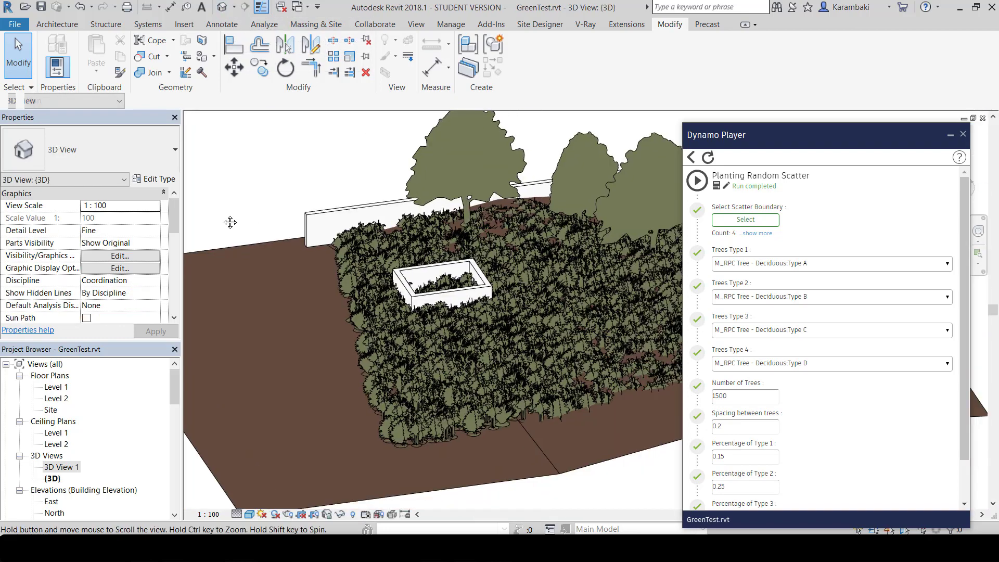
{"action": "middle_click_drag", "start_coordinate": [230, 222], "coordinate": [317, 232], "text": "shift"}
{"action": "middle_click_drag", "start_coordinate": [479, 373], "coordinate": [645, 344], "text": "shift"}
{"action": "middle_click_drag", "start_coordinate": [523, 375], "coordinate": [460, 218]}
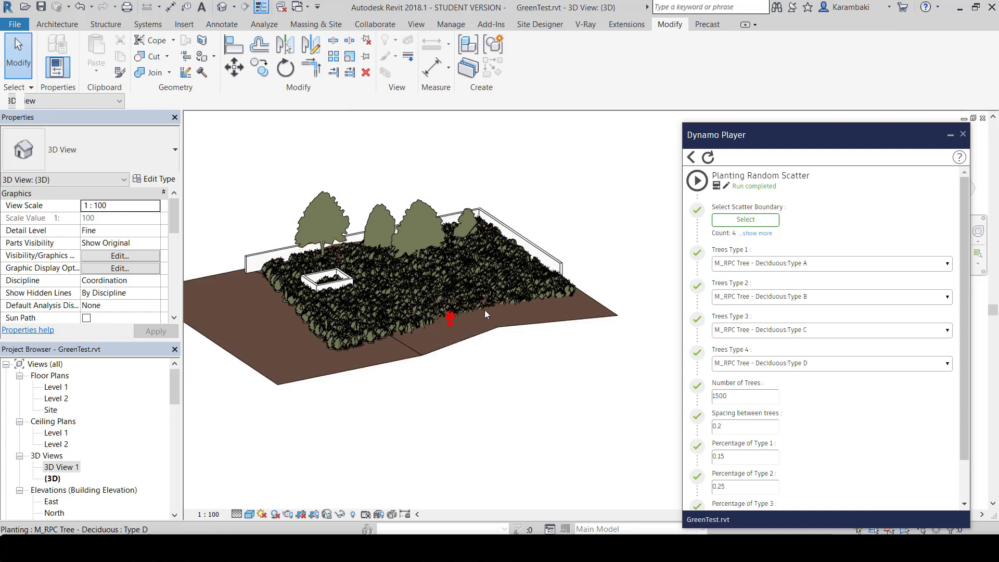
{"action": "scroll", "coordinate": [484, 312], "scroll_direction": "up", "scroll_amount": 5}
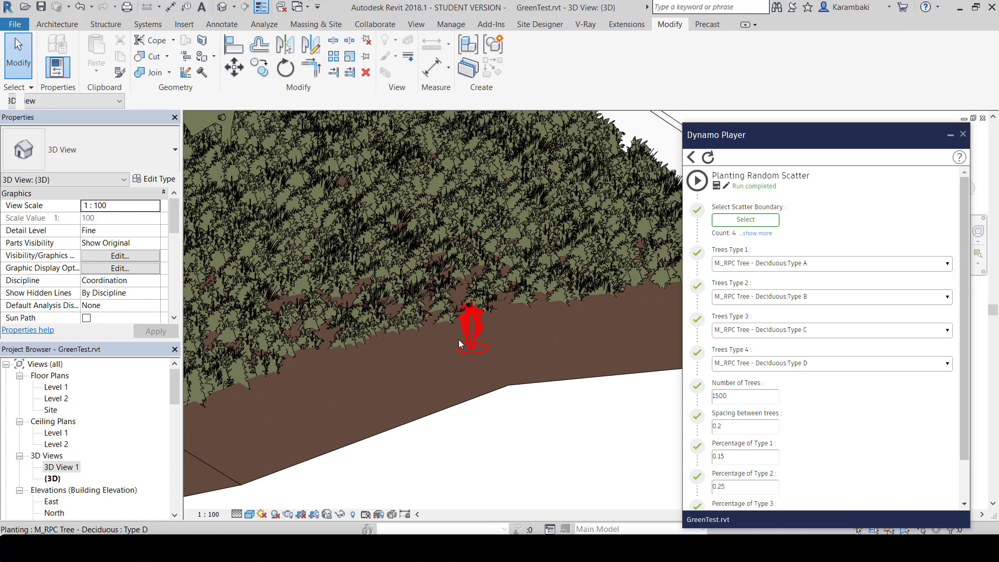
{"action": "scroll", "coordinate": [442, 385], "scroll_direction": "down", "scroll_amount": 3}
Step: Select a group of small trees along the planting's front edge and pick the terrain as their new host
{"action": "left_click_drag", "start_coordinate": [394, 463], "coordinate": [542, 312]}
{"action": "scroll", "coordinate": [514, 400], "scroll_direction": "up", "scroll_amount": 3}
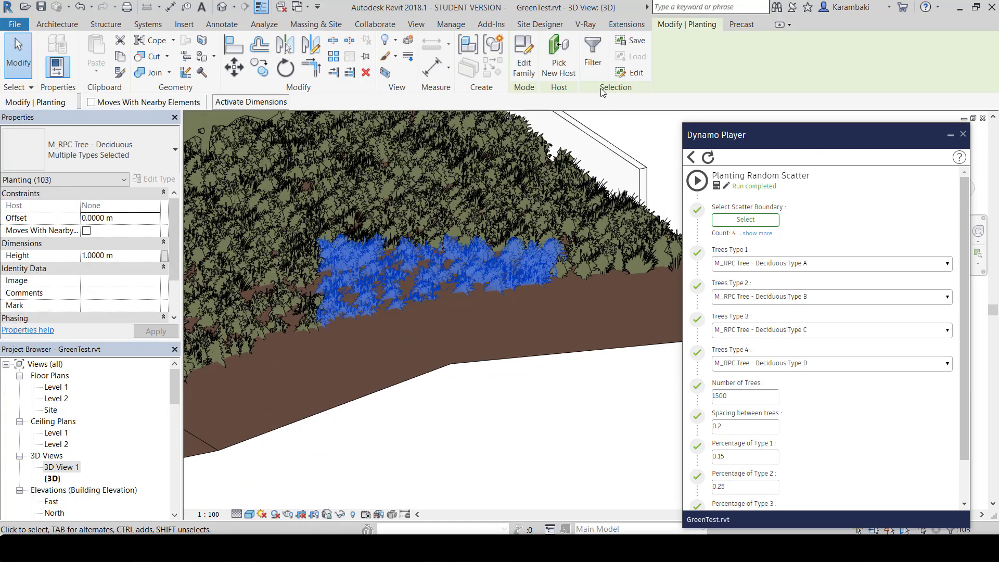
{"action": "left_click", "coordinate": [559, 55]}
{"action": "left_click", "coordinate": [558, 324]}
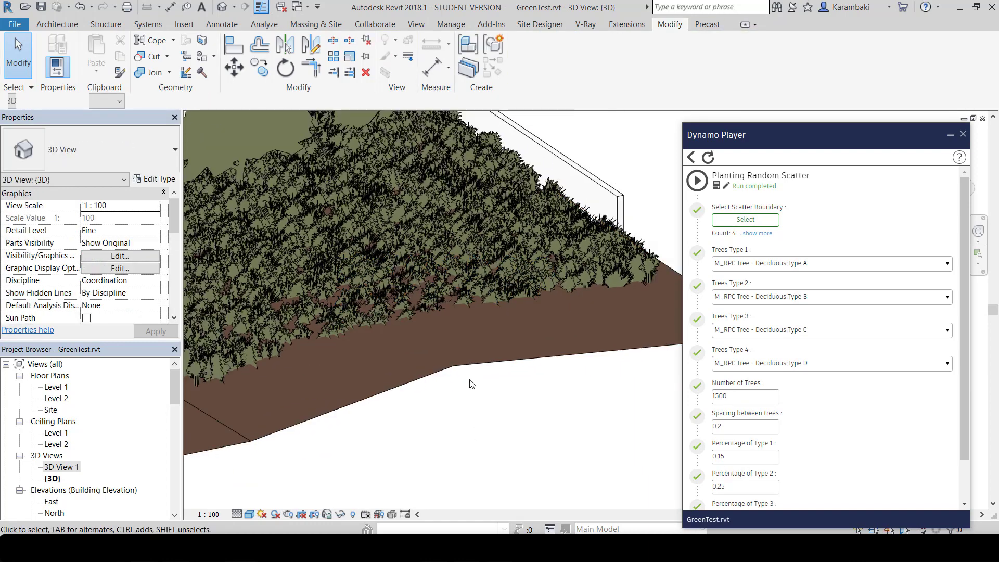
Step: Create a small rectangular Generic Floor - 400mm on Level 1 in the empty area beside the terrain
{"action": "scroll", "coordinate": [471, 384], "scroll_direction": "down", "scroll_amount": 5}
{"action": "left_click", "coordinate": [65, 27]}
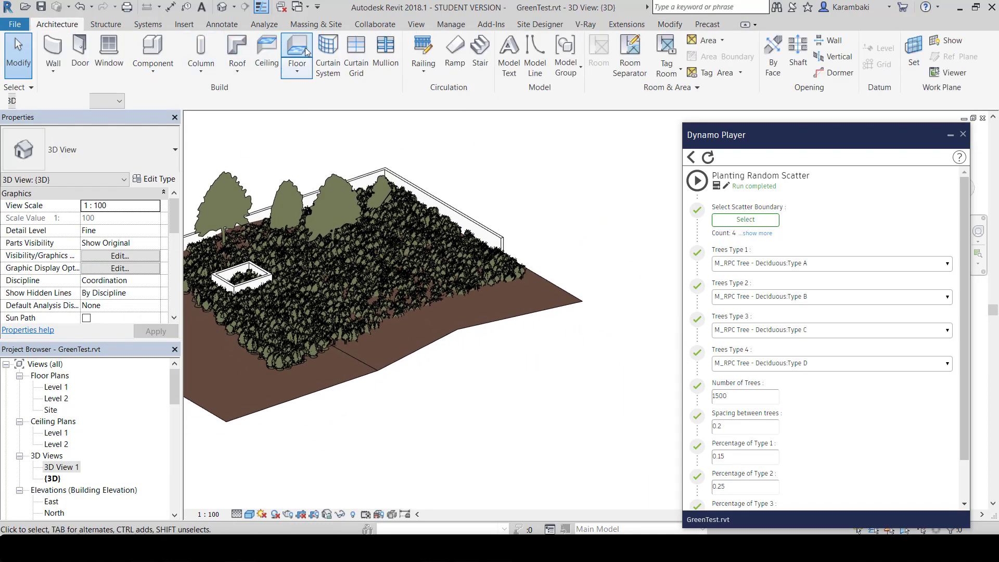
{"action": "left_click", "coordinate": [296, 46]}
{"action": "left_click", "coordinate": [604, 213]}
{"action": "left_click", "coordinate": [602, 261]}
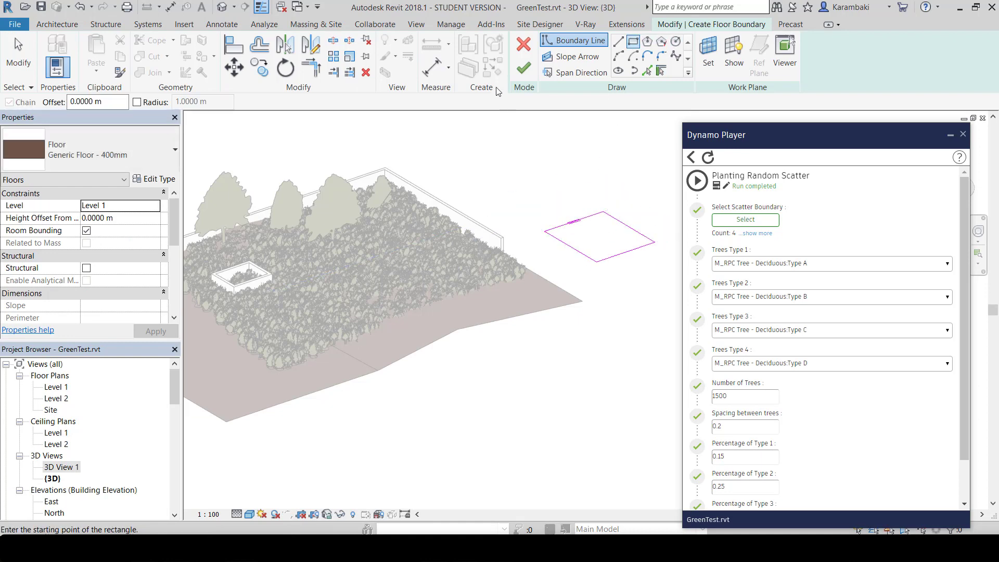
{"action": "left_click", "coordinate": [524, 68]}
{"action": "left_click", "coordinate": [451, 190]}
Step: Select everything on the planted area and filter the selection down to the Planting category only
{"action": "middle_click_drag", "start_coordinate": [257, 190], "coordinate": [353, 187]}
{"action": "left_click_drag", "start_coordinate": [212, 144], "coordinate": [633, 366]}
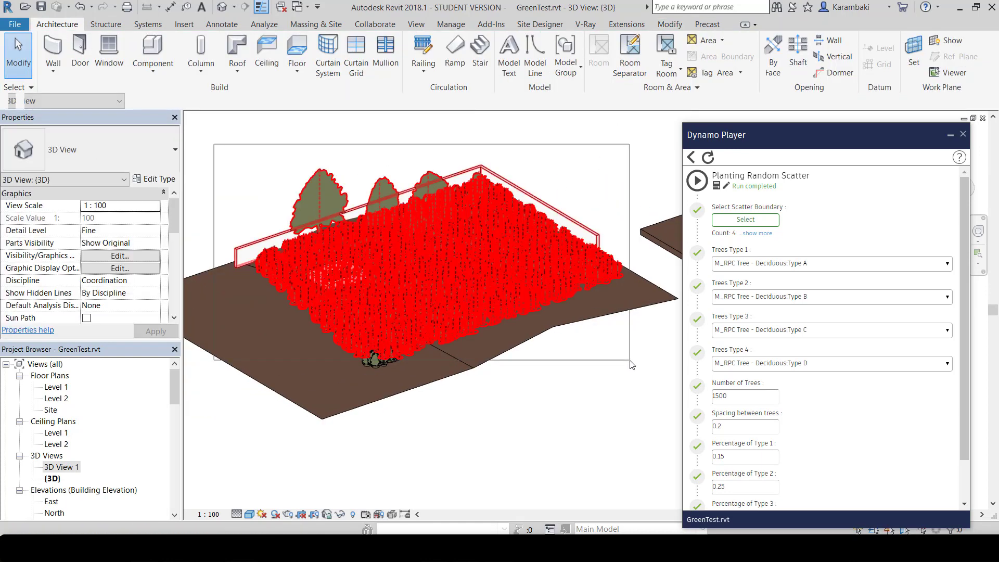
{"action": "left_click", "coordinate": [576, 363]}
{"action": "left_click_drag", "start_coordinate": [246, 148], "coordinate": [707, 383]}
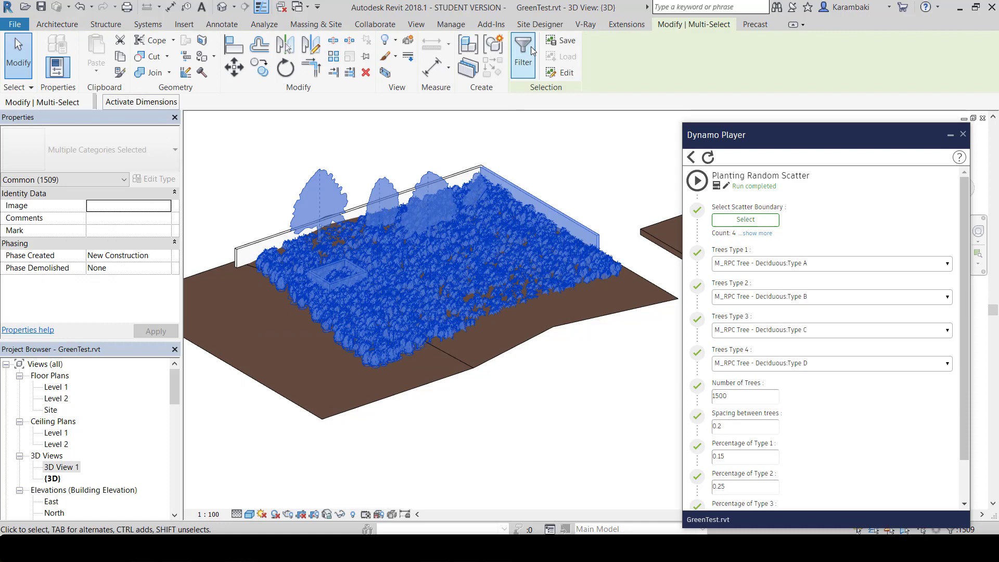
{"action": "left_click", "coordinate": [524, 50]}
{"action": "left_click", "coordinate": [649, 124]}
{"action": "left_click", "coordinate": [491, 103]}
{"action": "left_click", "coordinate": [569, 279]}
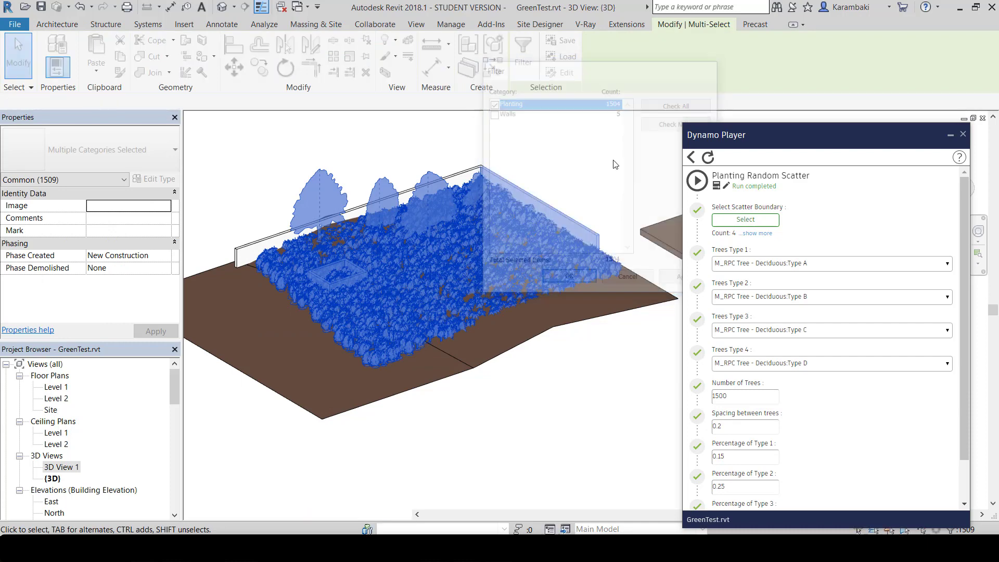
Step: Rehost the selected planting to the small floor, and from there to the terrain surface
{"action": "scroll", "coordinate": [480, 233], "scroll_direction": "up", "scroll_amount": 3}
{"action": "key", "text": "Escape"}
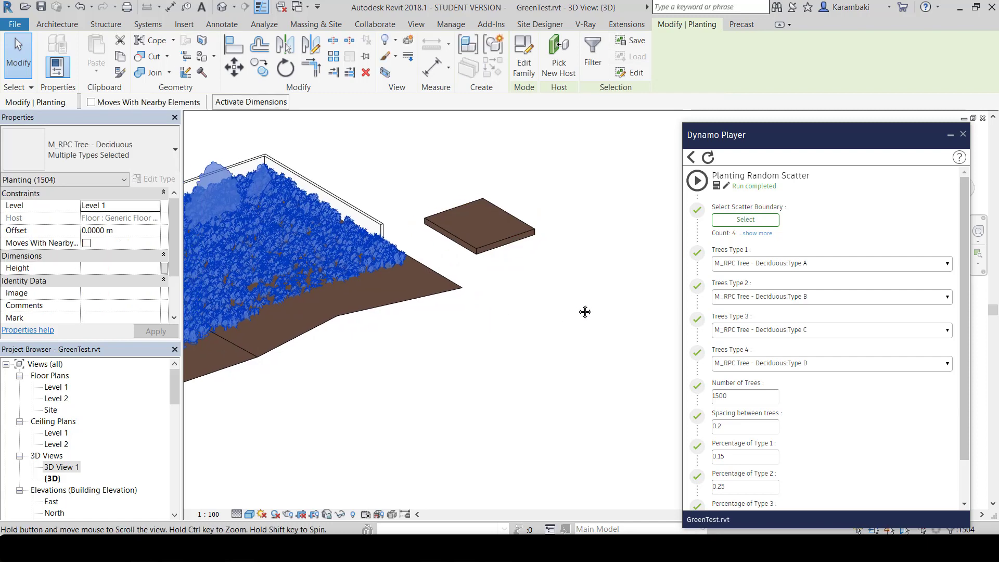
{"action": "key", "text": "Escape"}
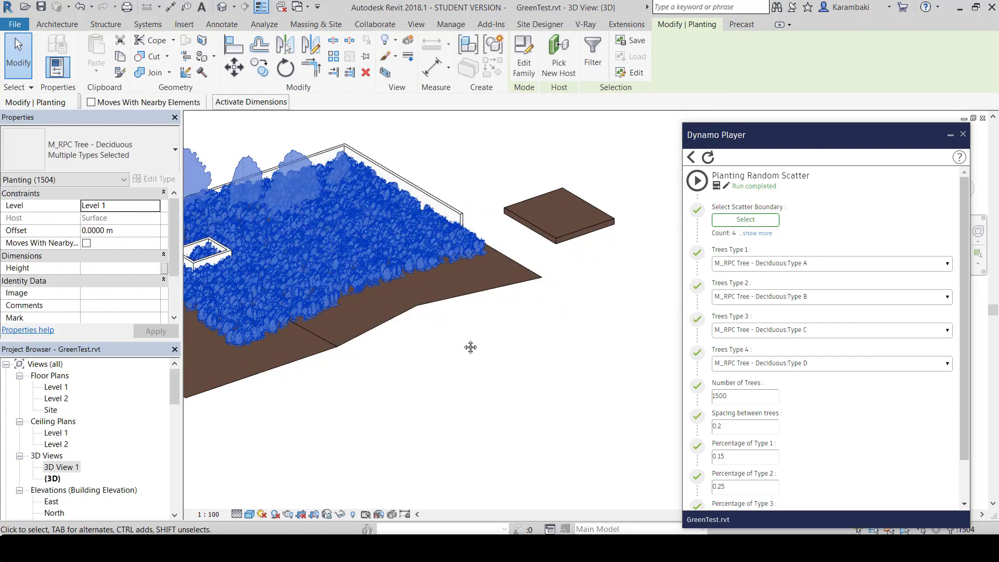
Step: Clear the planting selection and remove the small floor beside the terrain
{"action": "middle_click_drag", "start_coordinate": [470, 347], "coordinate": [551, 352]}
{"action": "left_click", "coordinate": [146, 234]}
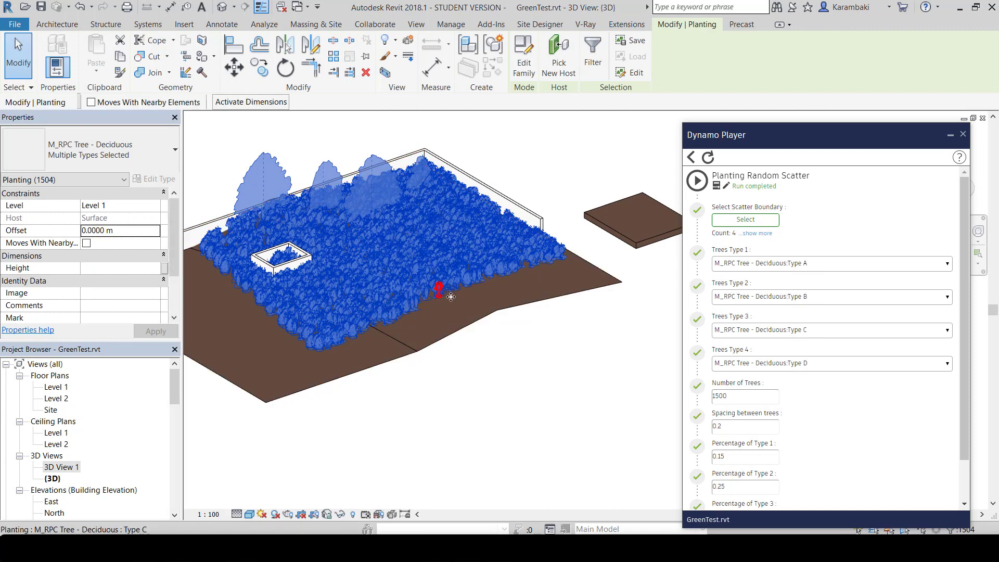
{"action": "key", "text": "Escape"}
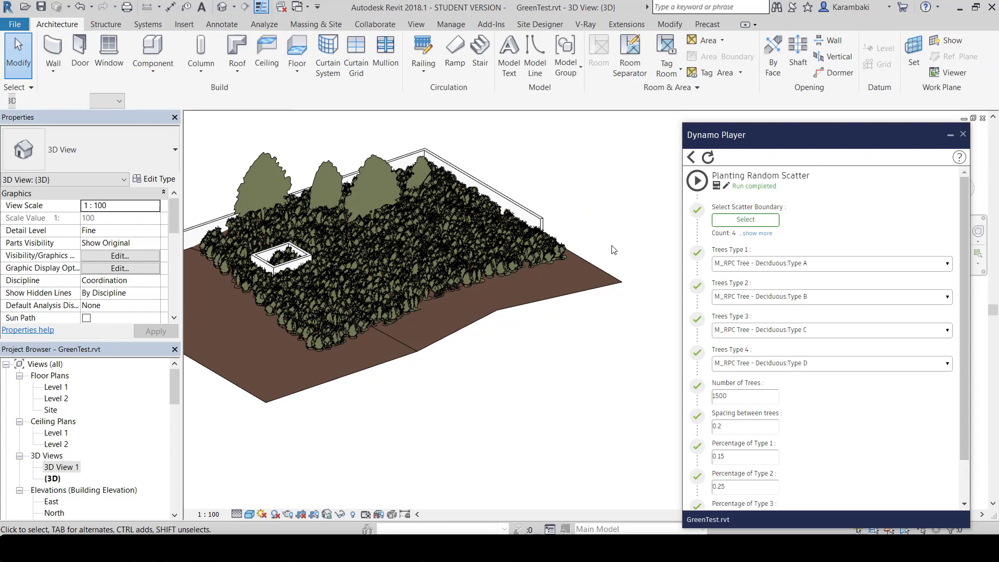
Step: Examine how the scattered trees and the larger trees among them sit on the terrain from several angles
{"action": "scroll", "coordinate": [497, 212], "scroll_direction": "up", "scroll_amount": 6}
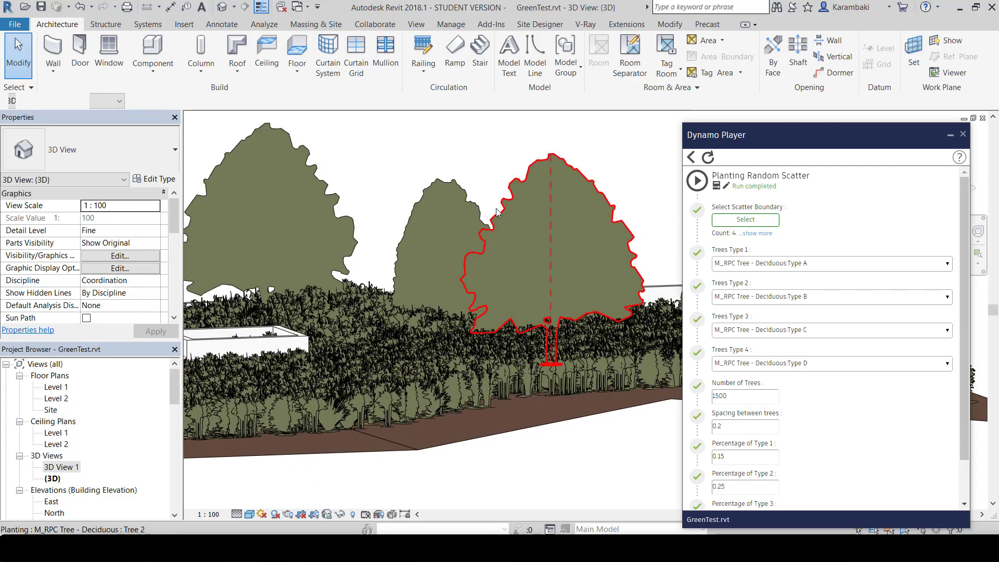
{"action": "middle_click_drag", "start_coordinate": [497, 212], "coordinate": [567, 278], "text": "shift"}
{"action": "scroll", "coordinate": [566, 276], "scroll_direction": "down", "scroll_amount": 3}
{"action": "middle_click_drag", "start_coordinate": [553, 180], "coordinate": [507, 256], "text": "shift"}
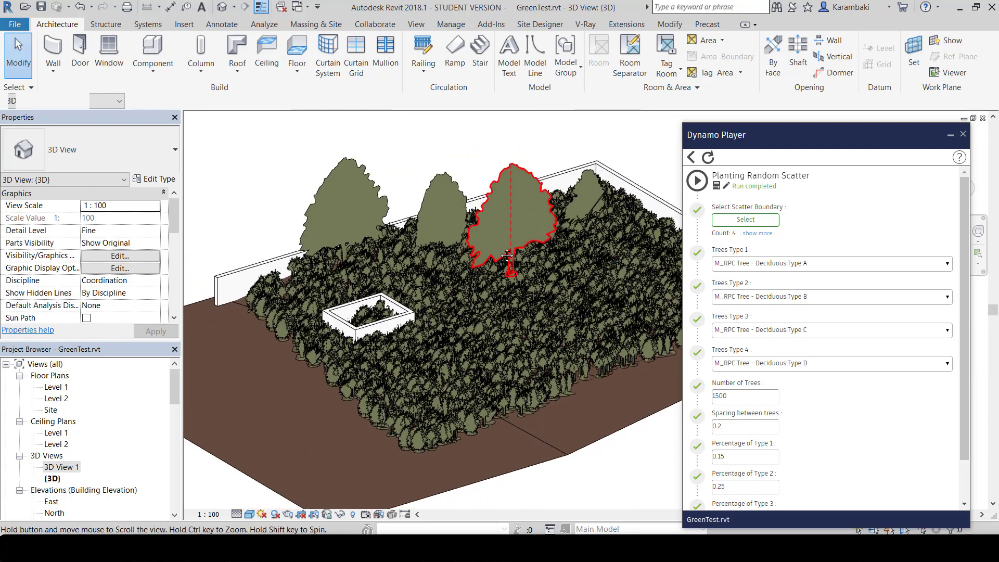
{"action": "scroll", "coordinate": [508, 256], "scroll_direction": "up", "scroll_amount": 4}
{"action": "scroll", "coordinate": [536, 244], "scroll_direction": "up", "scroll_amount": 3}
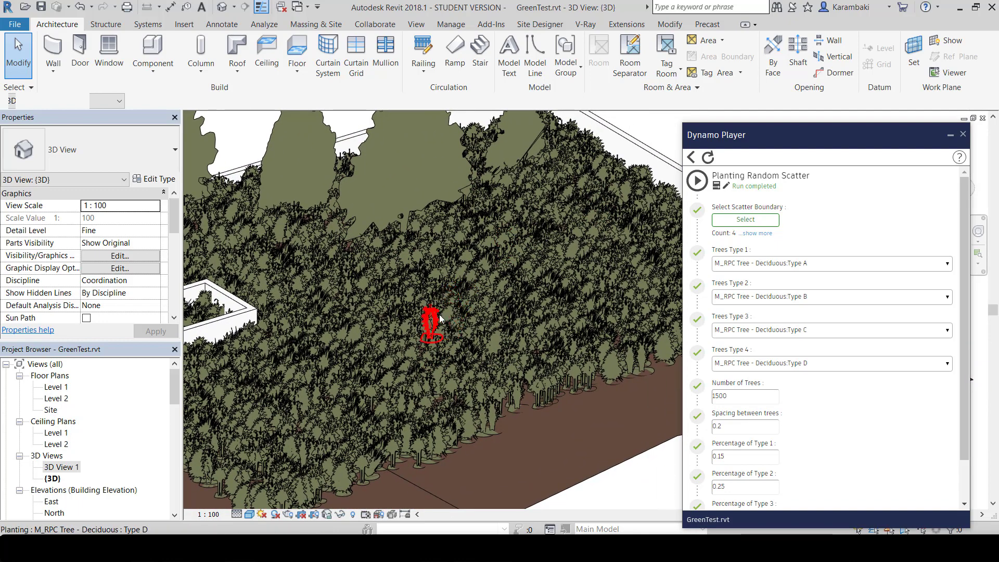
Step: Try a height of 2 m on a single Type D tree and set it back to 1 m
{"action": "scroll", "coordinate": [436, 347], "scroll_direction": "up", "scroll_amount": 2}
{"action": "left_click", "coordinate": [438, 354]}
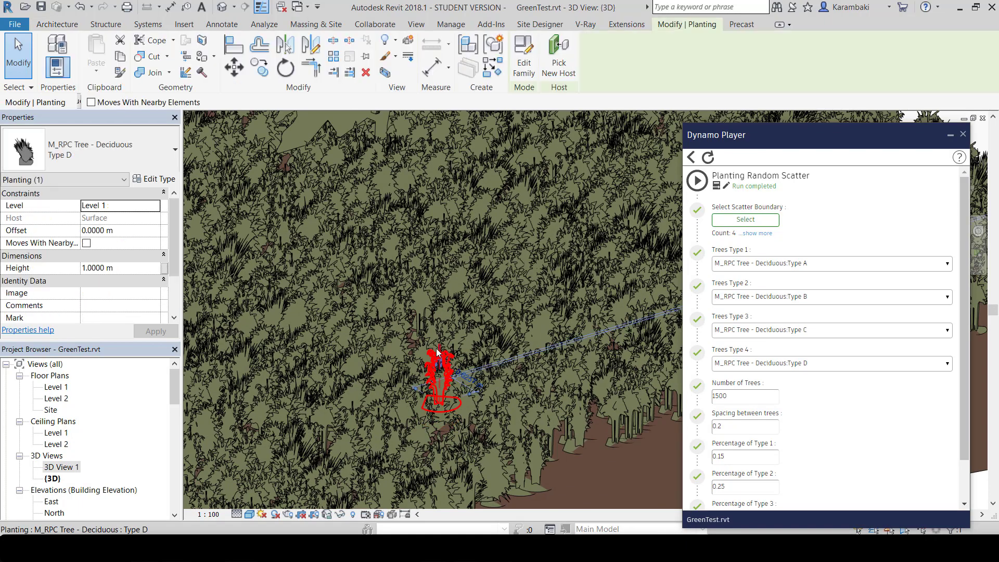
{"action": "scroll", "coordinate": [439, 353], "scroll_direction": "up", "scroll_amount": 2}
{"action": "left_click", "coordinate": [134, 271]}
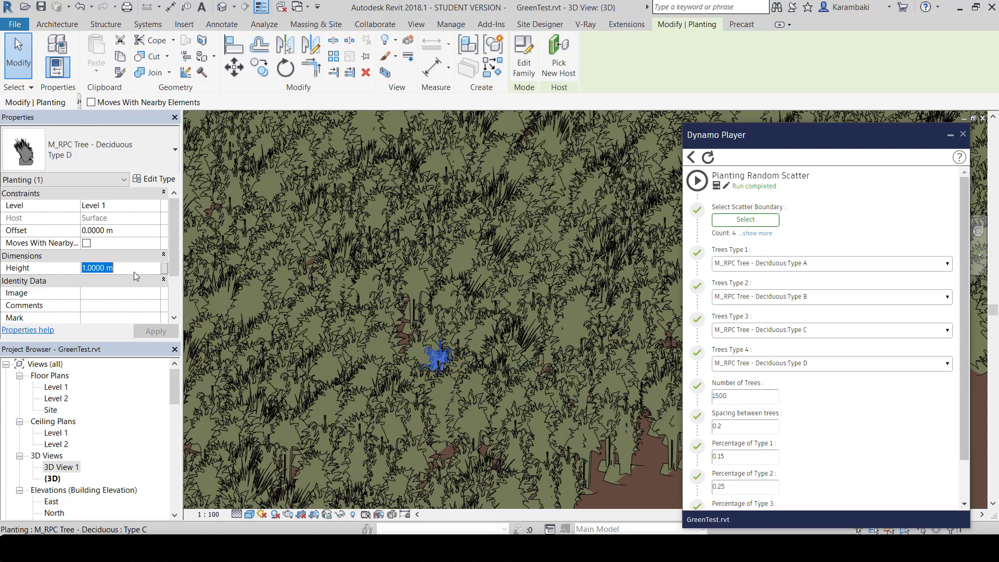
{"action": "type", "text": "2"}
{"action": "left_click", "coordinate": [126, 277]}
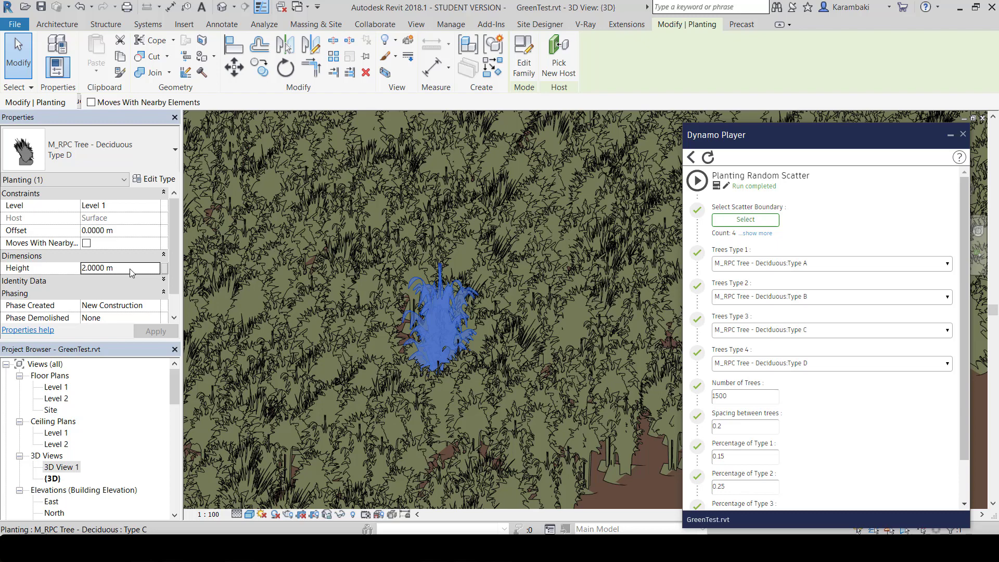
{"action": "left_click", "coordinate": [130, 270]}
{"action": "type", "text": "1"}
Step: Open the selected tree's M_RPC Tree - Deciduous family for editing and show its Back elevation
{"action": "left_click", "coordinate": [524, 62]}
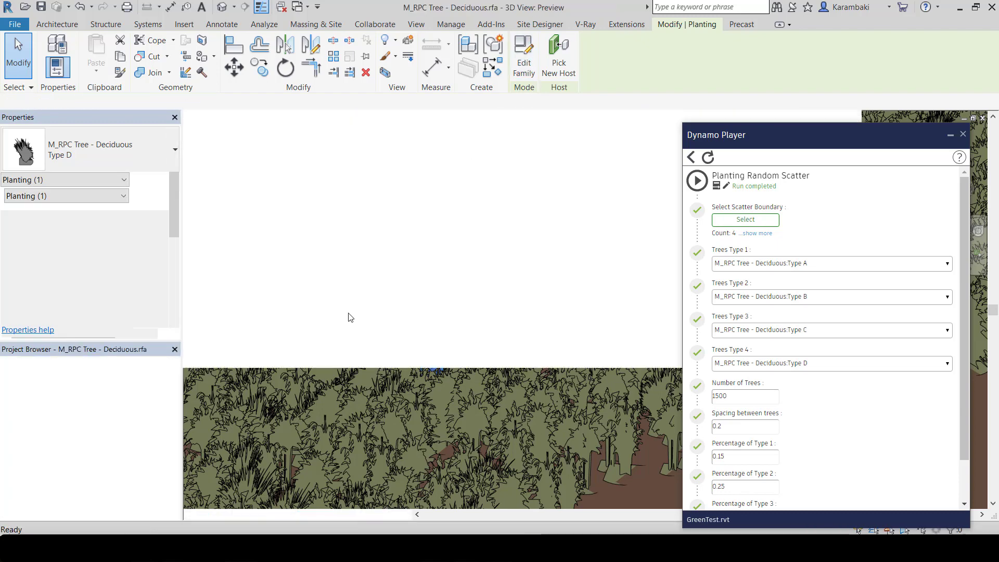
{"action": "left_click", "coordinate": [51, 445]}
{"action": "double_click", "coordinate": [49, 447]}
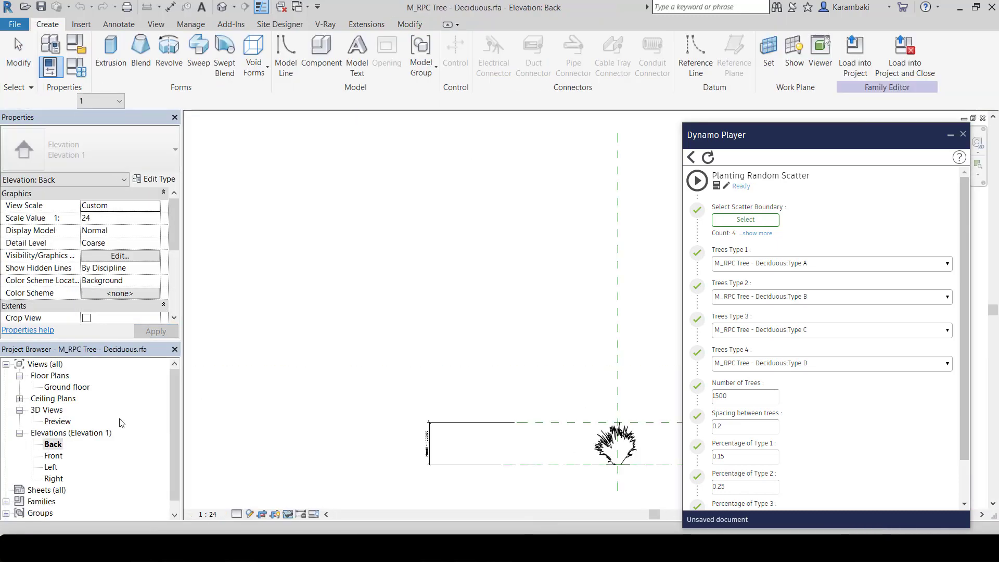
Step: Examine the family's Height dimension, its label and its instance setting in the family types and parameter properties
{"action": "scroll", "coordinate": [449, 464], "scroll_direction": "up", "scroll_amount": 2}
{"action": "middle_click_drag", "start_coordinate": [413, 442], "coordinate": [302, 405]}
{"action": "left_click", "coordinate": [298, 388]}
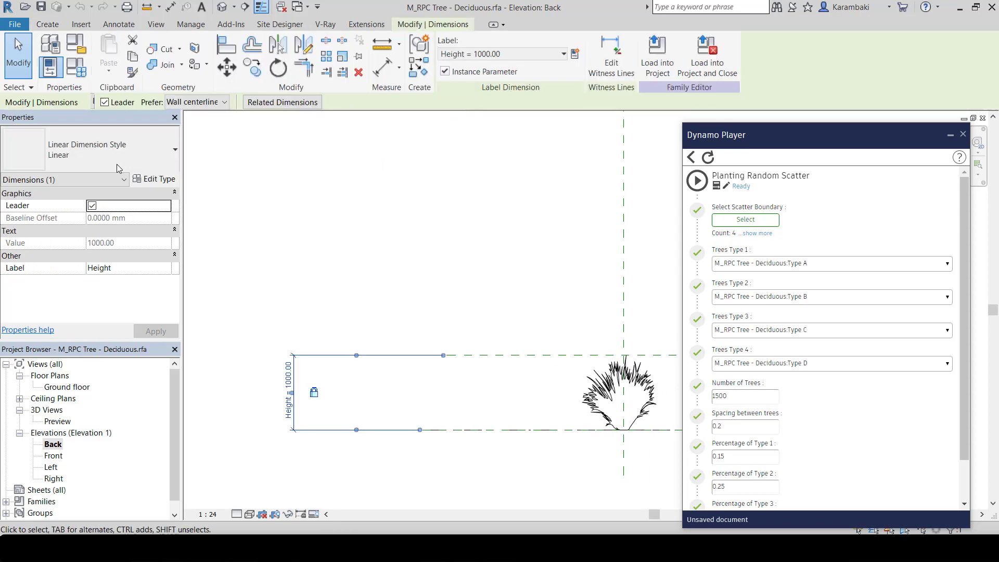
{"action": "key", "text": "Escape"}
{"action": "left_click", "coordinate": [50, 67]}
{"action": "left_click", "coordinate": [140, 203]}
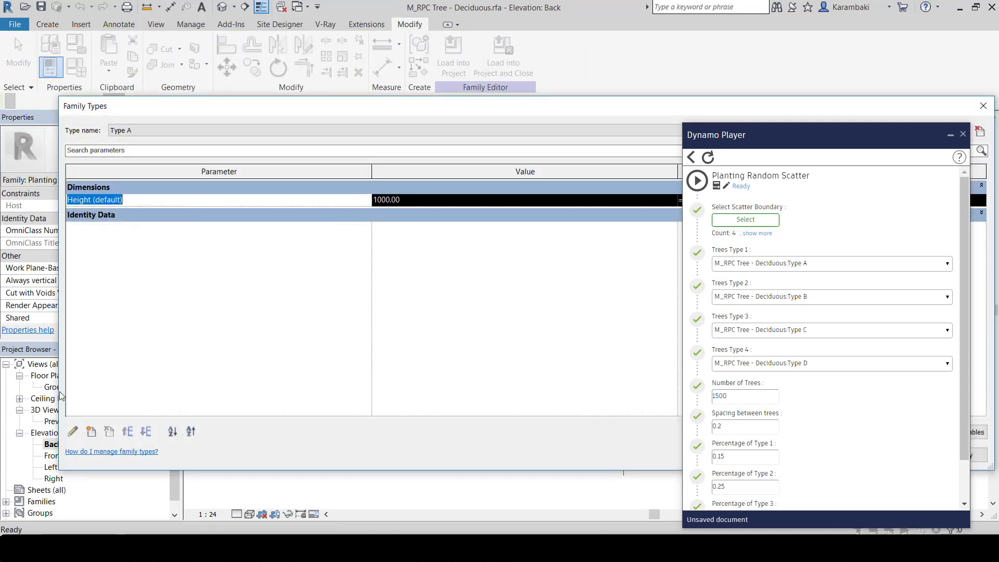
{"action": "left_click", "coordinate": [74, 432]}
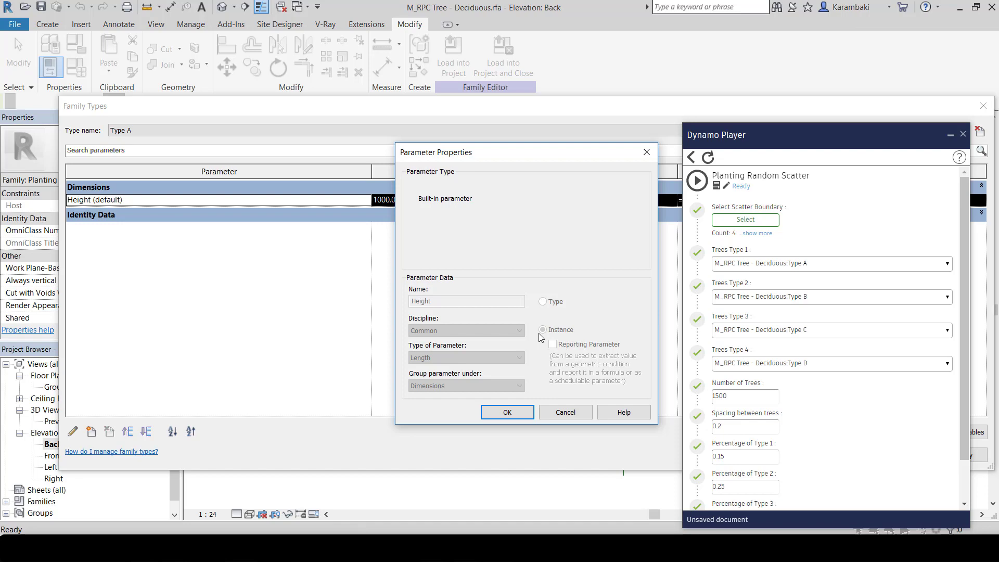
{"action": "key", "text": "Escape"}
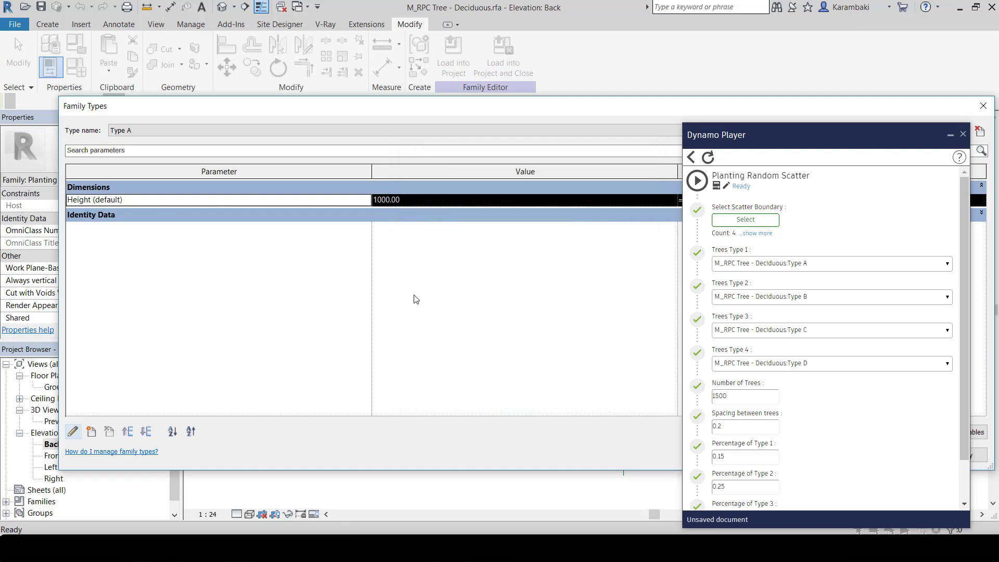
{"action": "key", "text": "Escape"}
{"action": "left_click", "coordinate": [334, 356]}
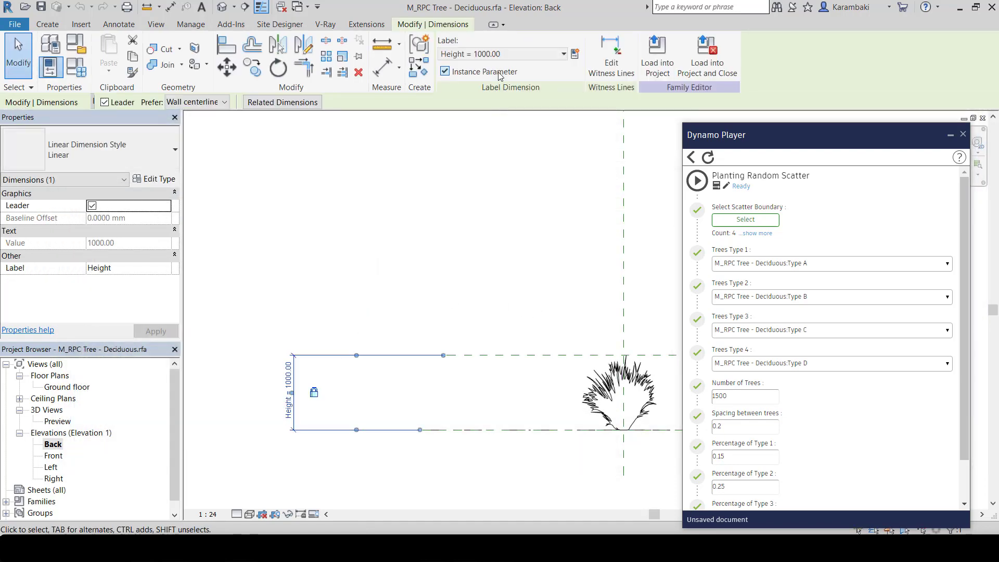
Step: Close the tree family's open views and return to the 3D view of the GreenTest project
{"action": "left_click", "coordinate": [983, 119]}
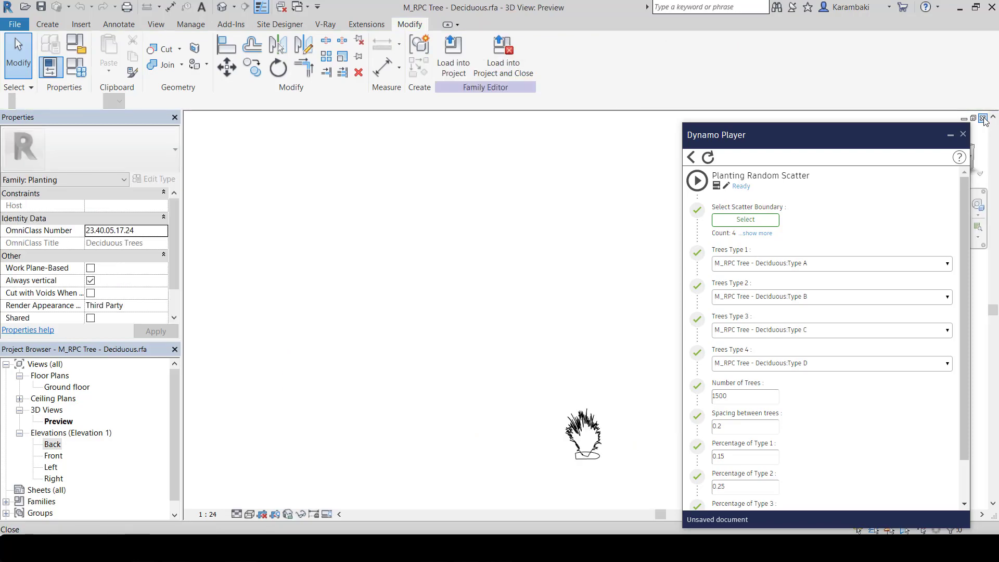
{"action": "left_click", "coordinate": [983, 118]}
{"action": "left_click", "coordinate": [599, 297]}
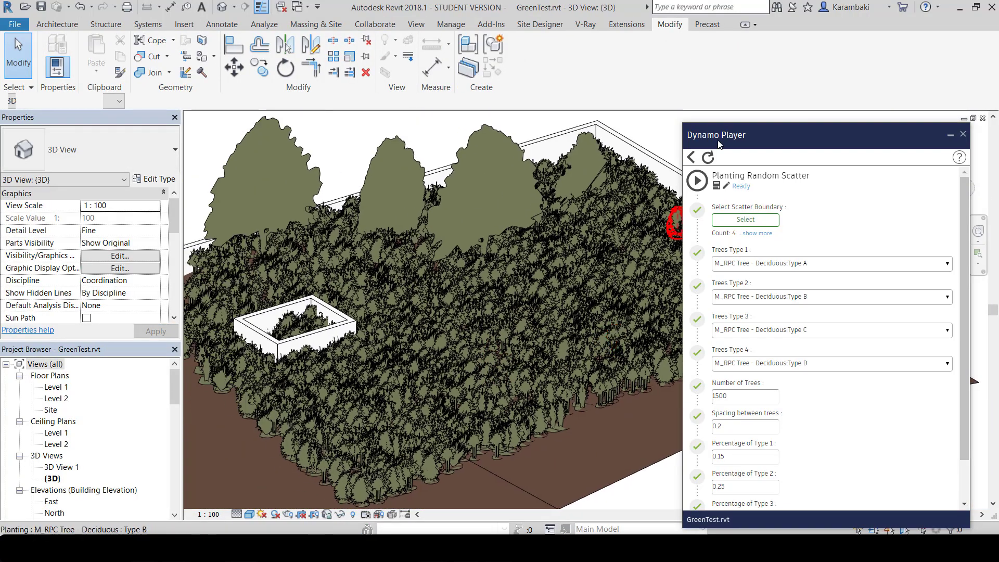
Step: Go back to the Dynamo Player script list and open the inputs of Planting Rotate and Scale
{"action": "left_click", "coordinate": [691, 157]}
{"action": "scroll", "coordinate": [775, 290], "scroll_direction": "up", "scroll_amount": 4}
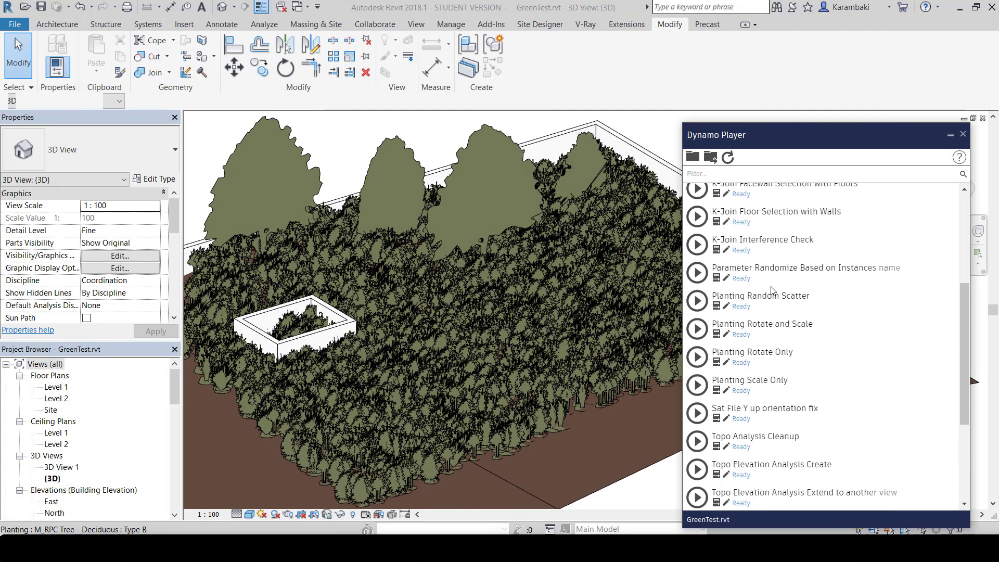
{"action": "left_click", "coordinate": [717, 333]}
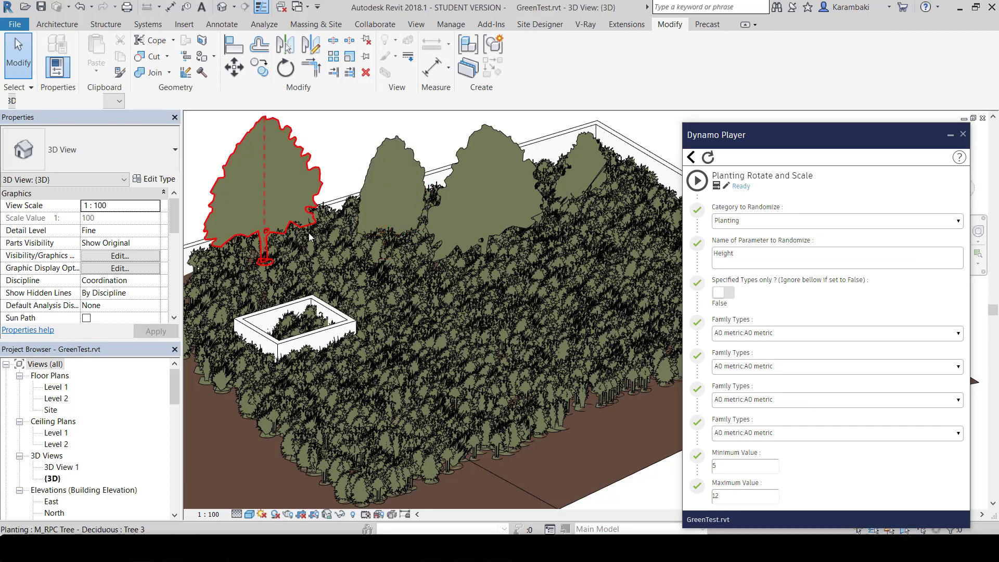
Step: Single out the four large trees rising above the scatter, clear the selection and view them from a lower angle
{"action": "scroll", "coordinate": [307, 234], "scroll_direction": "down", "scroll_amount": 1}
{"action": "middle_click_drag", "start_coordinate": [366, 272], "coordinate": [378, 297]}
{"action": "left_click", "coordinate": [301, 184]}
{"action": "left_click", "coordinate": [400, 193], "text": "ctrl"}
{"action": "left_click", "coordinate": [462, 186], "text": "ctrl"}
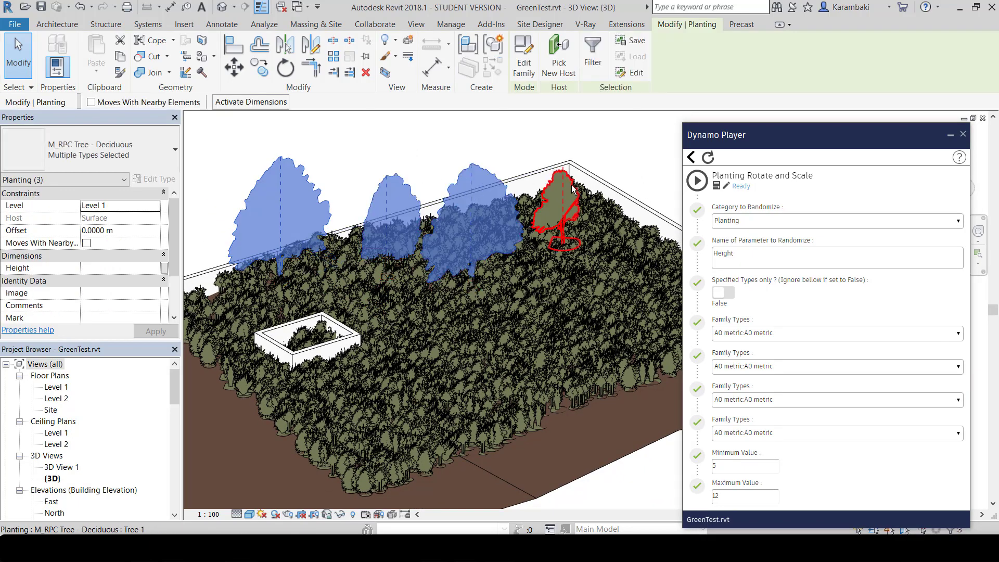
{"action": "left_click", "coordinate": [561, 191], "text": "ctrl"}
{"action": "left_click", "coordinate": [460, 125]}
{"action": "middle_click_drag", "start_coordinate": [436, 165], "coordinate": [420, 122], "text": "shift"}
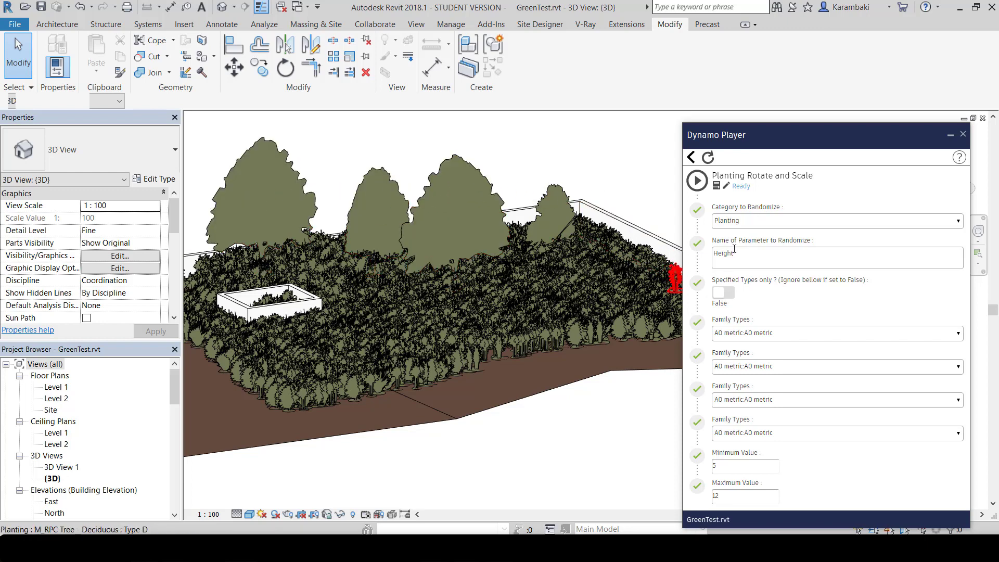
Step: Check the Height parameter name against a scattered tree's properties and restrict the script to specified types only
{"action": "left_click", "coordinate": [753, 254]}
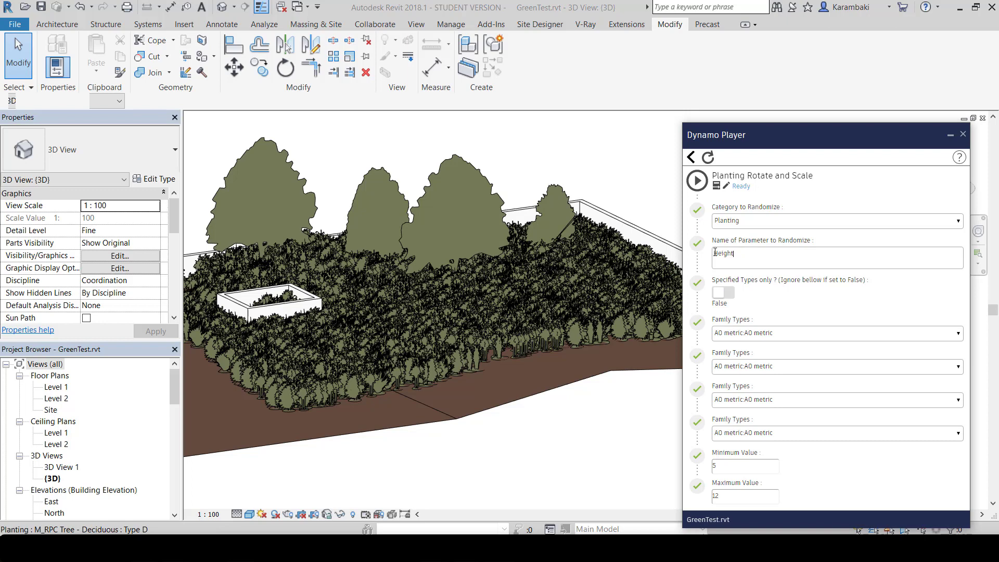
{"action": "left_click", "coordinate": [224, 324]}
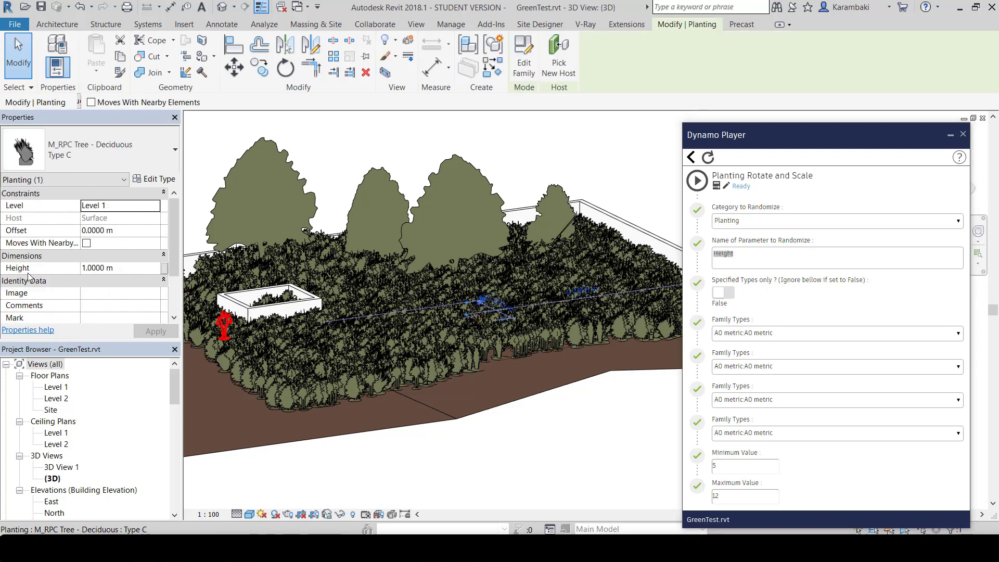
{"action": "left_click", "coordinate": [799, 266]}
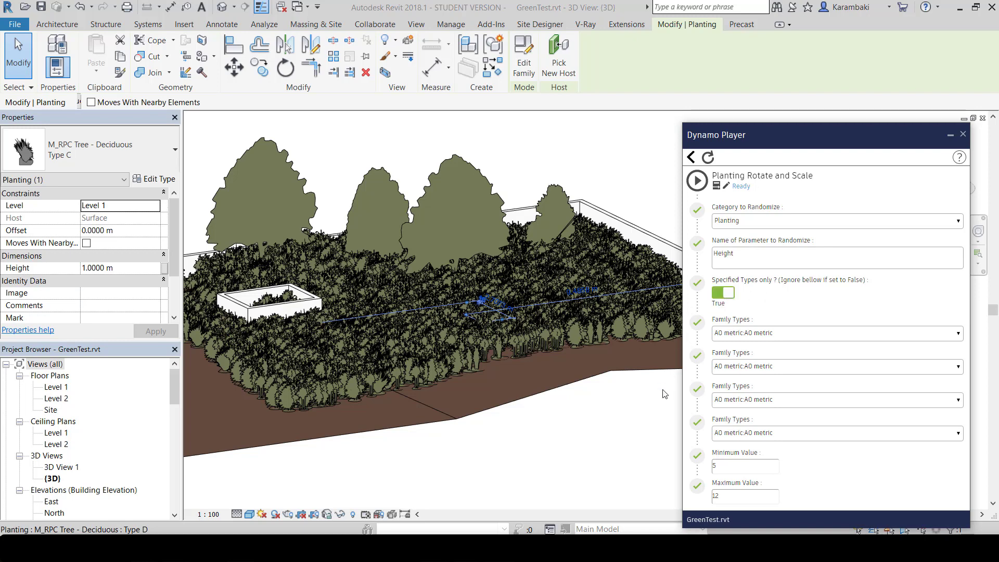
Step: Set the script's first two family types to M_RPC Tree - Deciduous Type A and Type B
{"action": "left_click", "coordinate": [769, 338]}
{"action": "scroll", "coordinate": [821, 423], "scroll_direction": "down", "scroll_amount": 6}
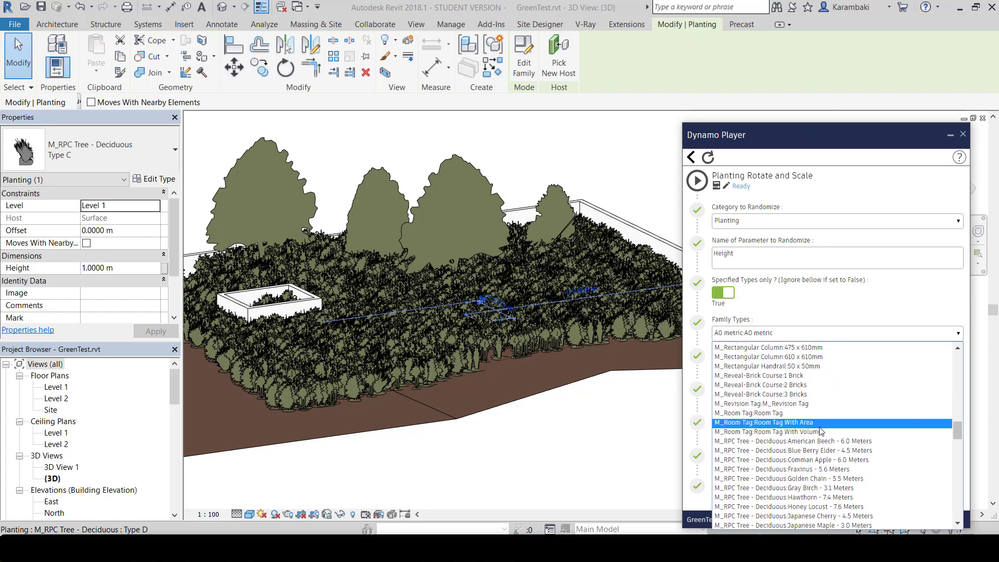
{"action": "scroll", "coordinate": [822, 424], "scroll_direction": "down", "scroll_amount": 2}
{"action": "left_click", "coordinate": [820, 437]}
{"action": "left_click", "coordinate": [807, 372]}
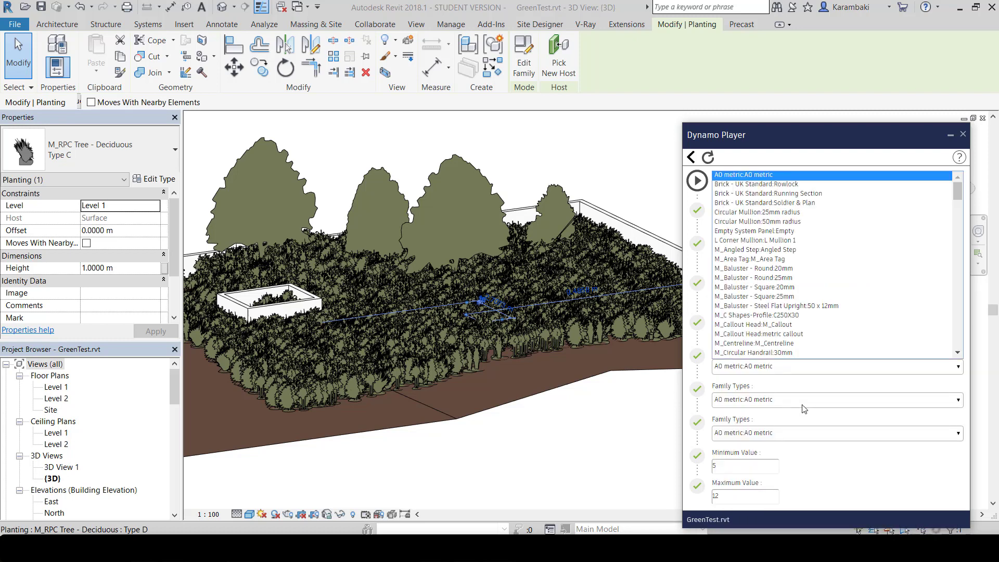
{"action": "left_click", "coordinate": [803, 397]}
{"action": "left_click", "coordinate": [817, 332]}
{"action": "scroll", "coordinate": [807, 276], "scroll_direction": "down", "scroll_amount": 5}
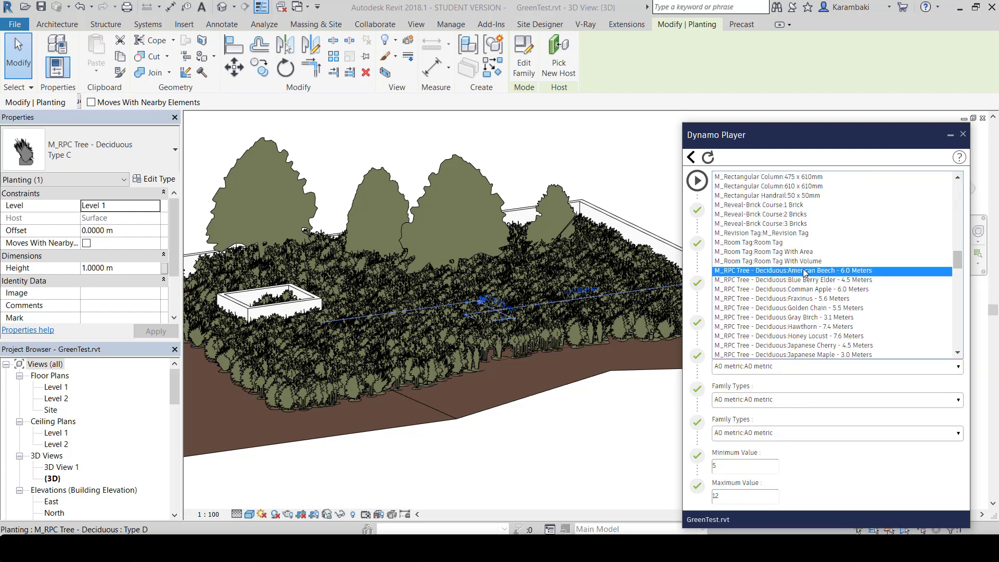
{"action": "left_click", "coordinate": [802, 278]}
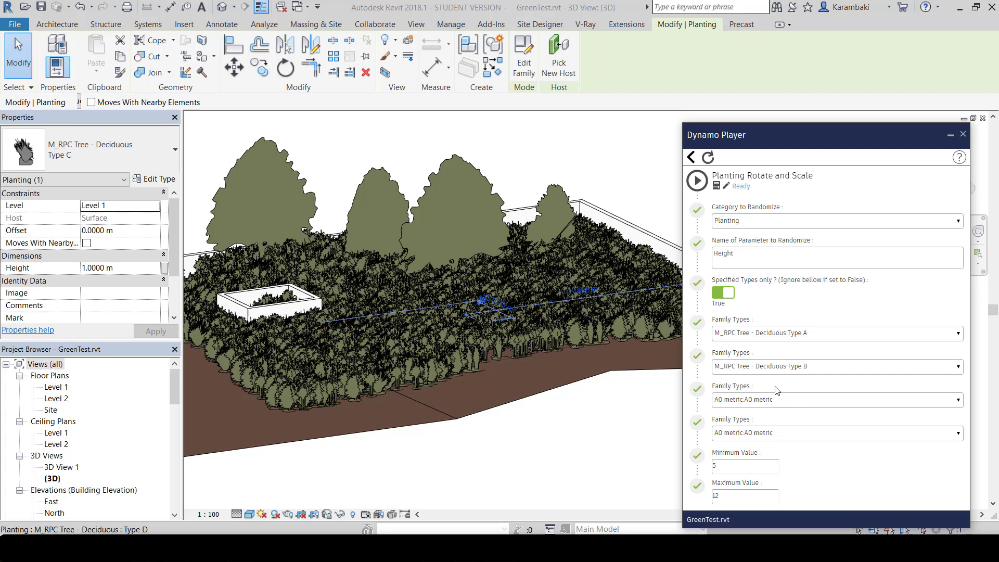
Step: Set the script's third and fourth family types to M_RPC Tree - Deciduous Type C and Type D
{"action": "left_click", "coordinate": [802, 290]}
{"action": "scroll", "coordinate": [804, 307], "scroll_direction": "down", "scroll_amount": 20}
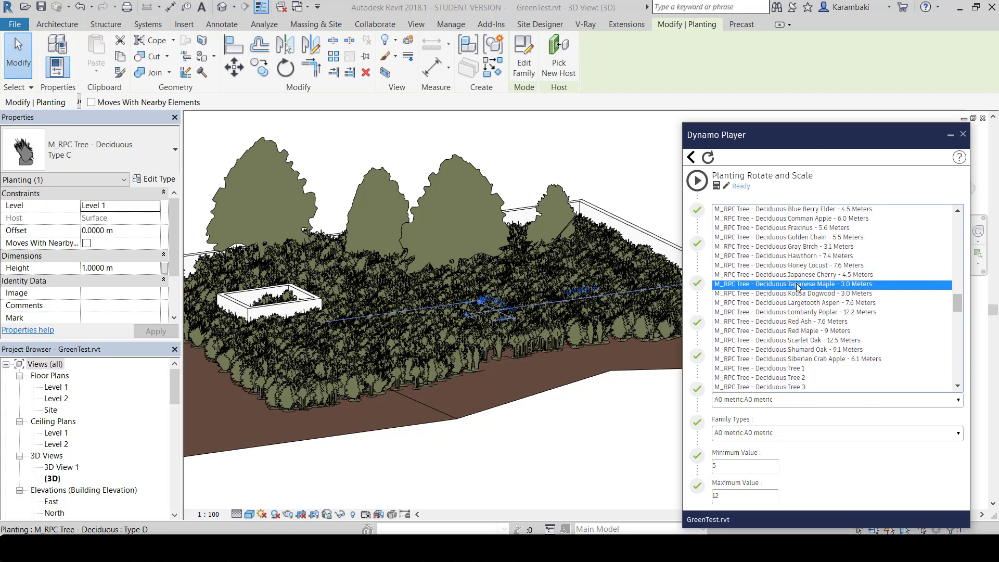
{"action": "left_click", "coordinate": [806, 321]}
{"action": "left_click", "coordinate": [830, 286]}
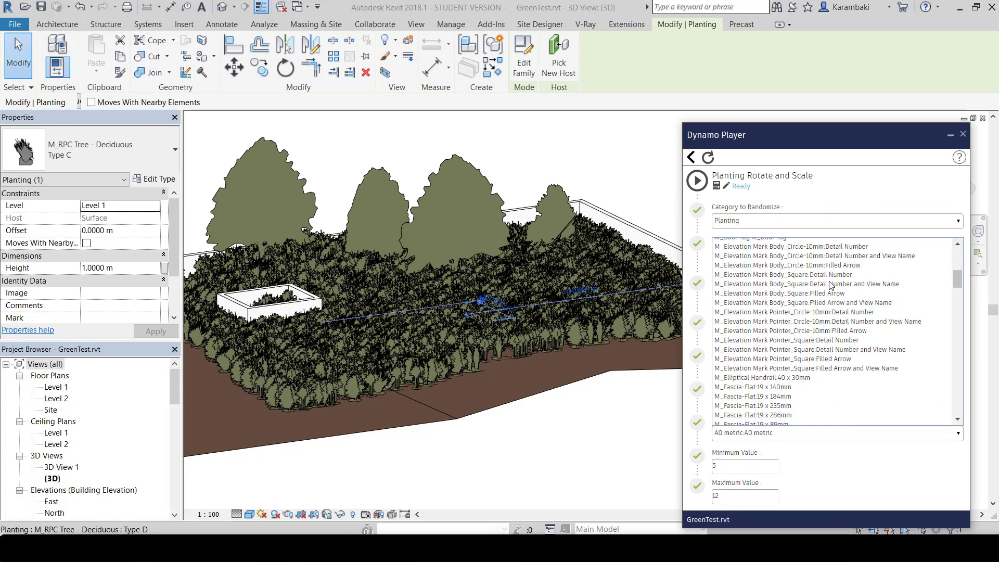
{"action": "scroll", "coordinate": [831, 286], "scroll_direction": "down", "scroll_amount": 3}
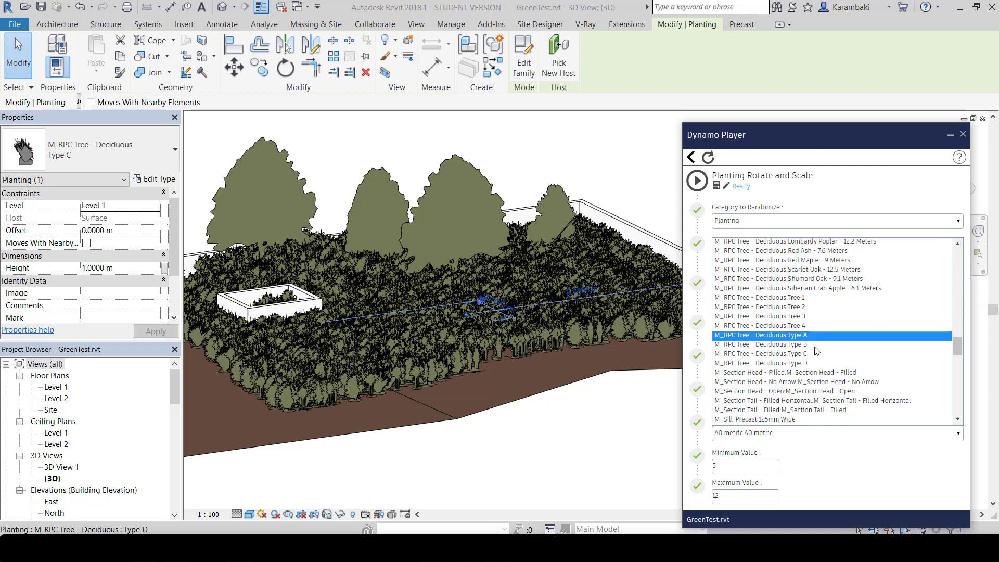
{"action": "left_click", "coordinate": [815, 362]}
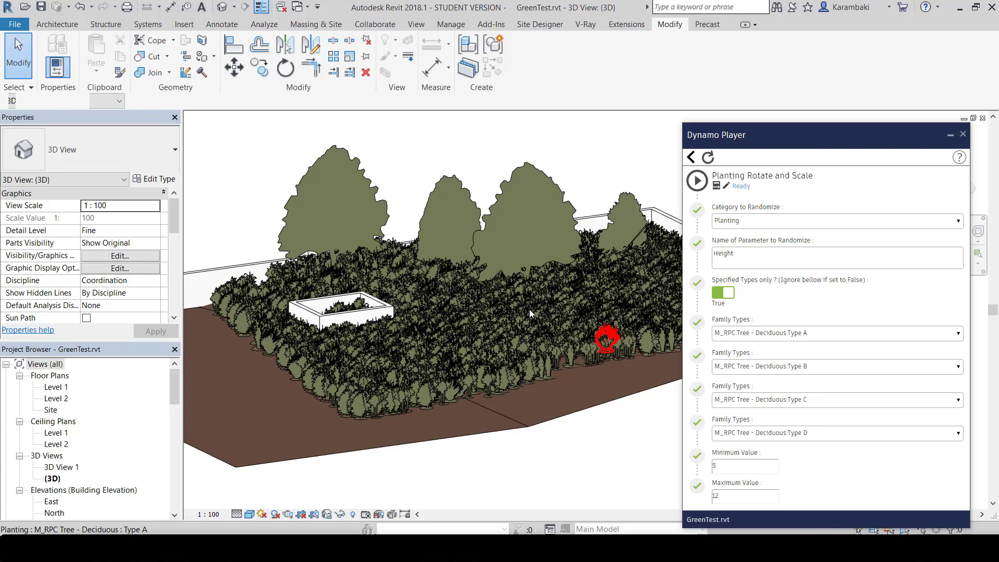
Step: Set the script's minimum value to 0.6 and maximum value to 1.2, checking a scattered Type D tree's height for reference
{"action": "middle_click_drag", "start_coordinate": [531, 330], "coordinate": [484, 308]}
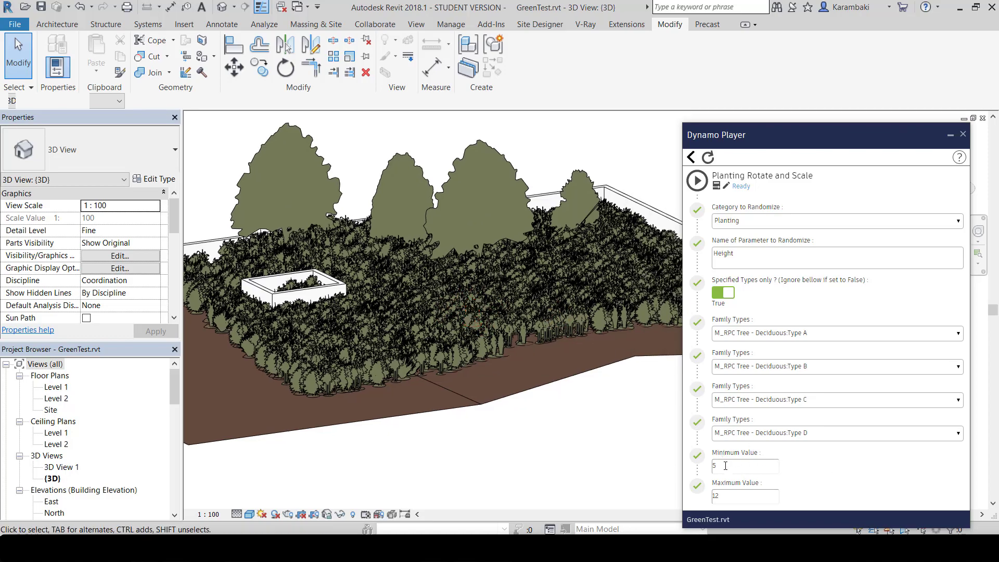
{"action": "double_click", "coordinate": [726, 466]}
{"action": "left_click", "coordinate": [434, 330]}
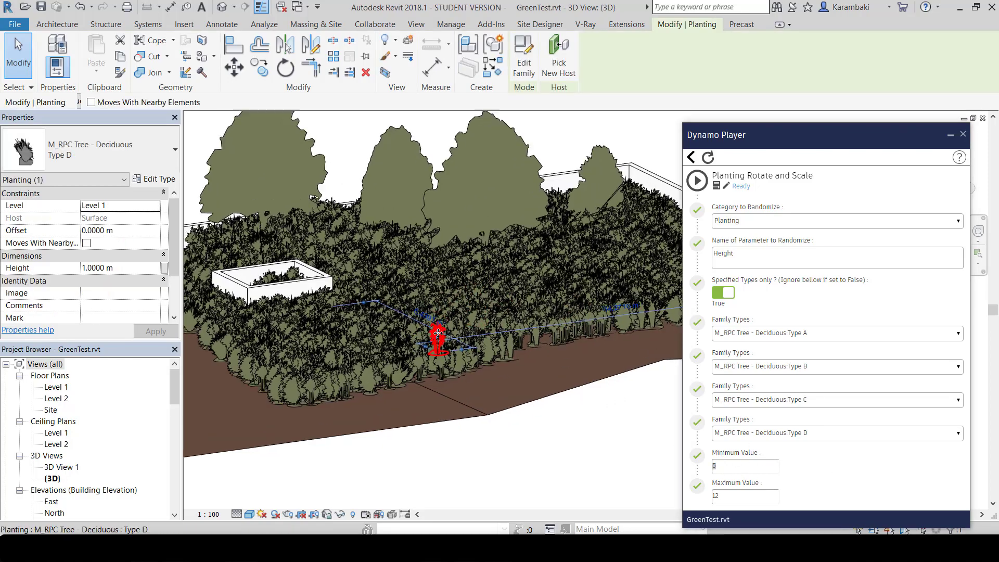
{"action": "scroll", "coordinate": [434, 330], "scroll_direction": "up", "scroll_amount": 5}
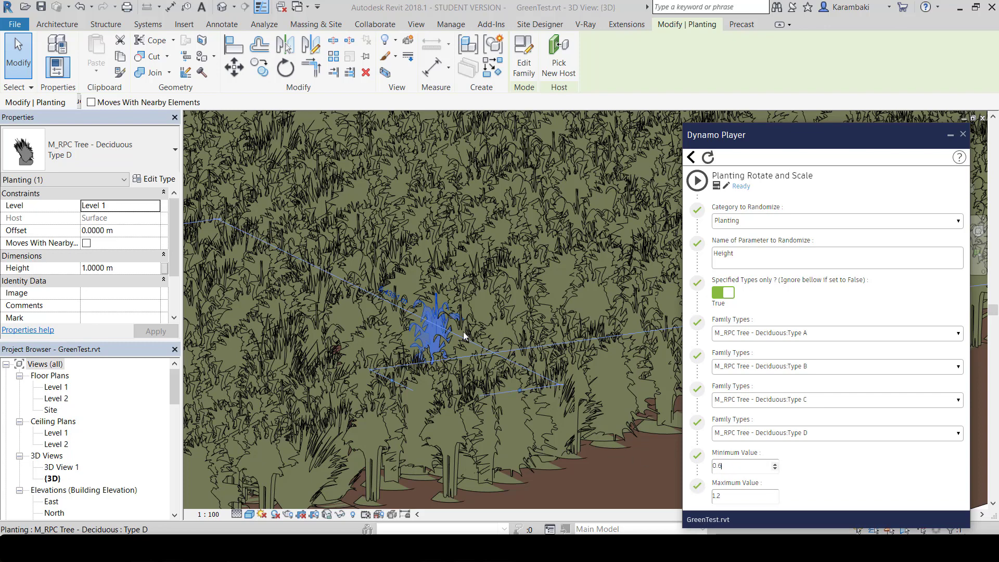
Step: Try heights of 0.6 m and 1.2 m on a Type C tree at the planting's edge, then clear the selection
{"action": "left_click", "coordinate": [459, 440]}
{"action": "middle_click_drag", "start_coordinate": [459, 441], "coordinate": [456, 354]}
{"action": "scroll", "coordinate": [454, 359], "scroll_direction": "up", "scroll_amount": 2}
{"action": "left_click", "coordinate": [145, 271]}
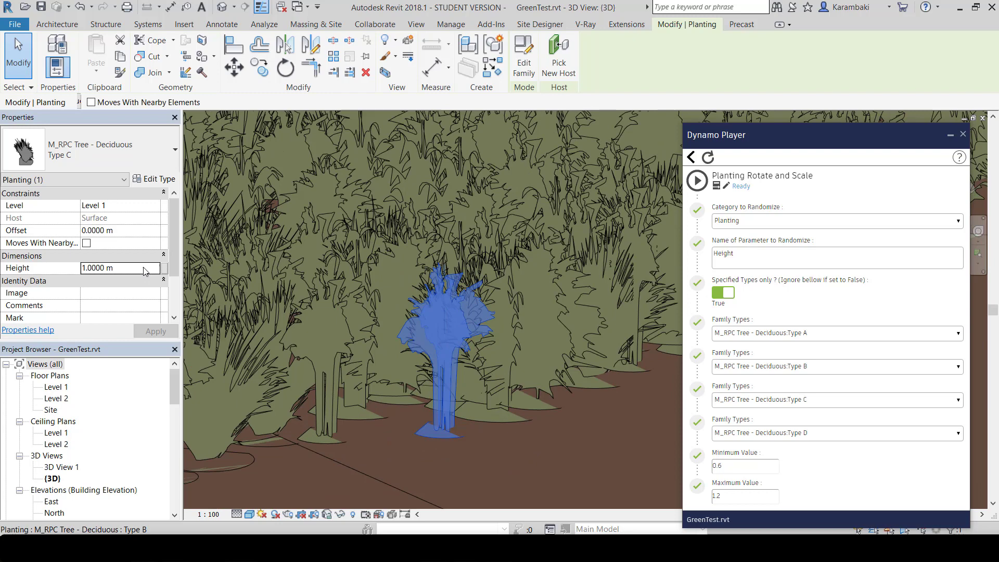
{"action": "type", "text": "0.6"}
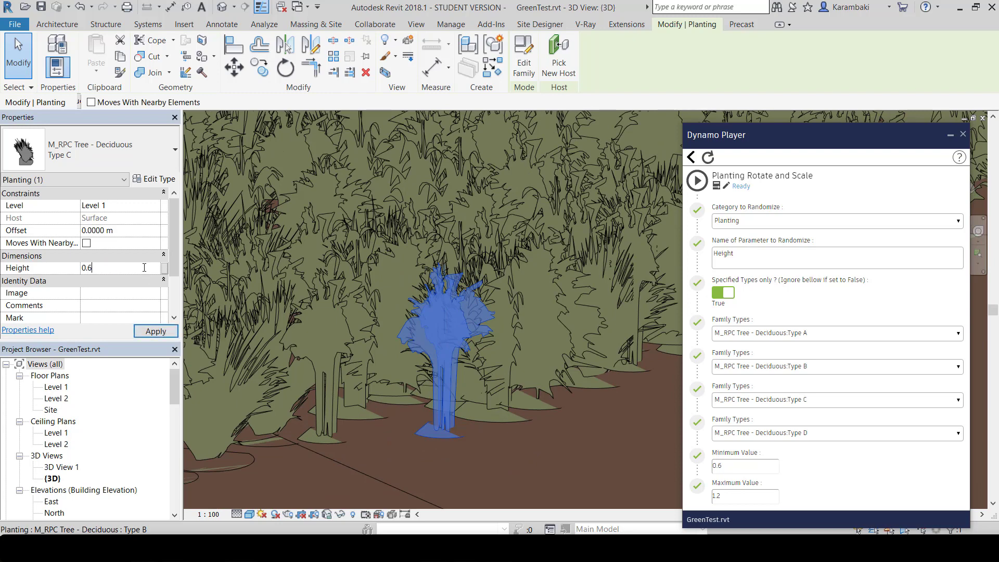
{"action": "left_click", "coordinate": [148, 276]}
{"action": "type", "text": "1"}
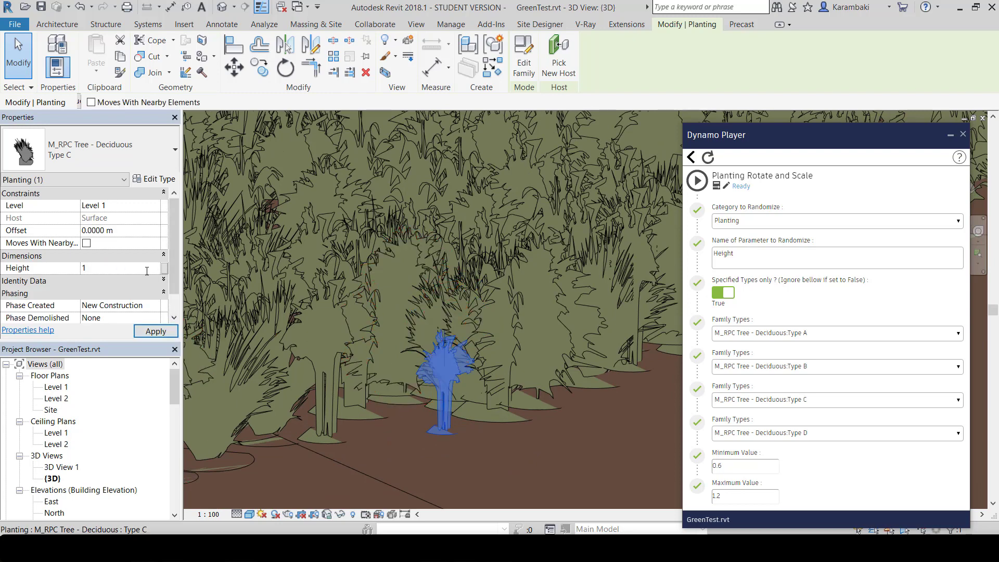
{"action": "type", "text": ".2"}
{"action": "key", "text": "Return"}
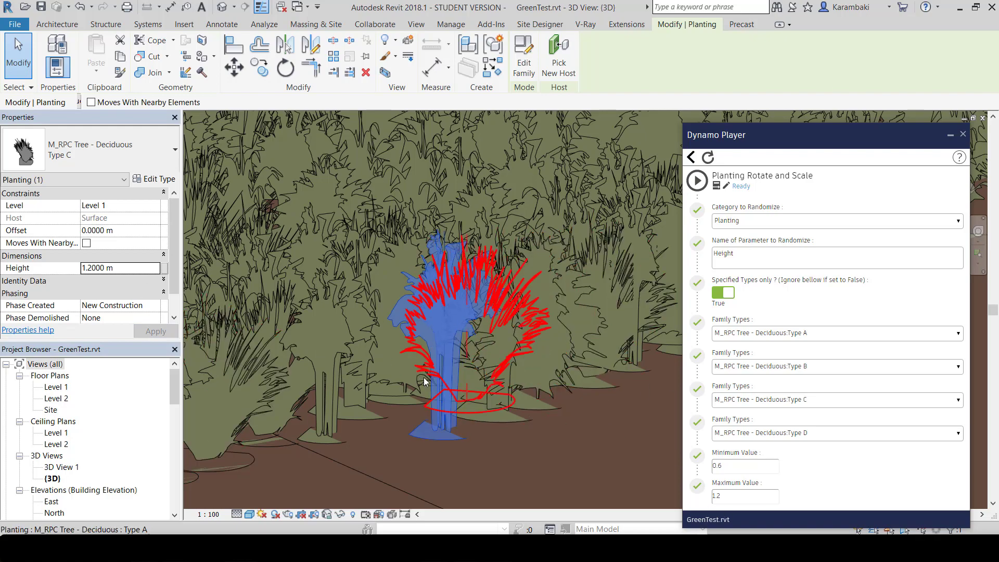
{"action": "scroll", "coordinate": [426, 379], "scroll_direction": "down", "scroll_amount": 3}
{"action": "scroll", "coordinate": [426, 379], "scroll_direction": "down", "scroll_amount": 3}
{"action": "key", "text": "Escape"}
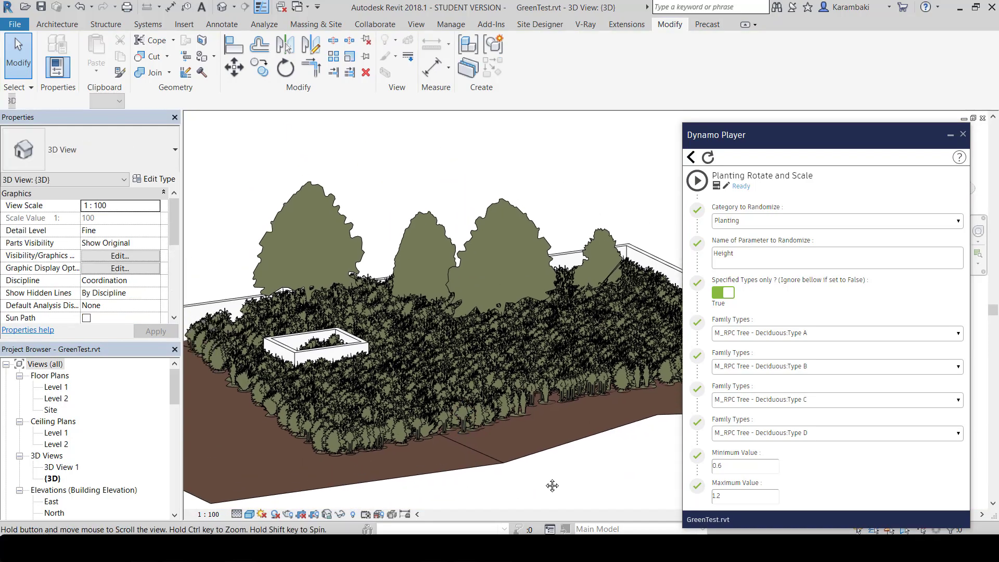
Step: Run the Planting Rotate and Scale script and inspect the trees up close and across the whole terrain
{"action": "left_click", "coordinate": [698, 181]}
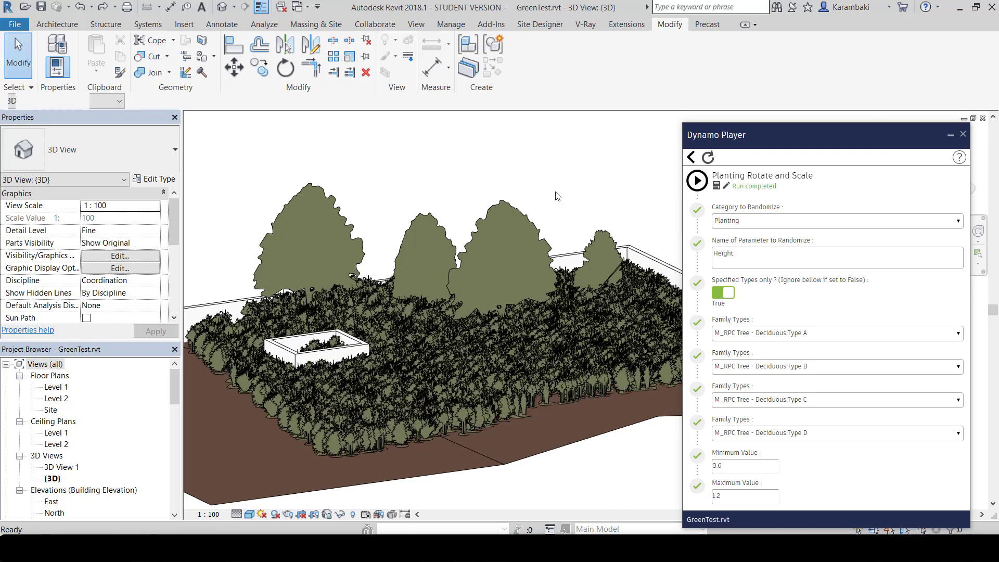
{"action": "scroll", "coordinate": [588, 487], "scroll_direction": "up", "scroll_amount": 5}
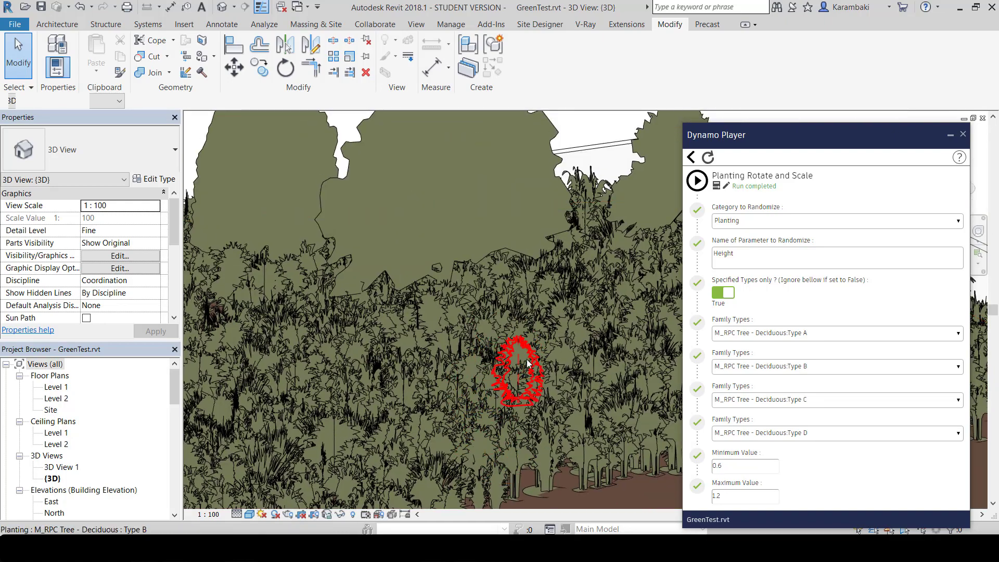
{"action": "middle_click_drag", "start_coordinate": [508, 447], "coordinate": [484, 312]}
{"action": "scroll", "coordinate": [491, 373], "scroll_direction": "up", "scroll_amount": 3}
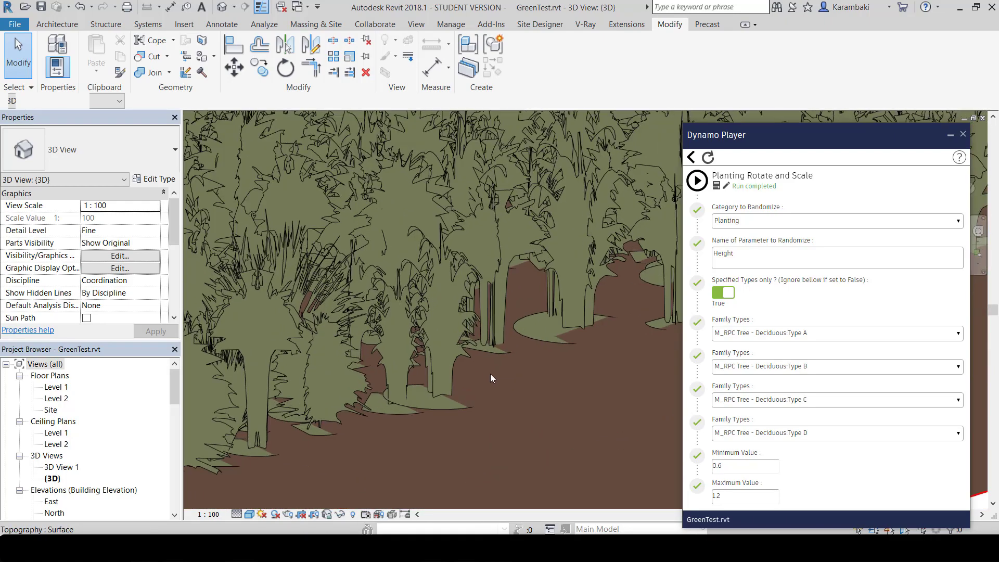
{"action": "scroll", "coordinate": [491, 374], "scroll_direction": "down", "scroll_amount": 6}
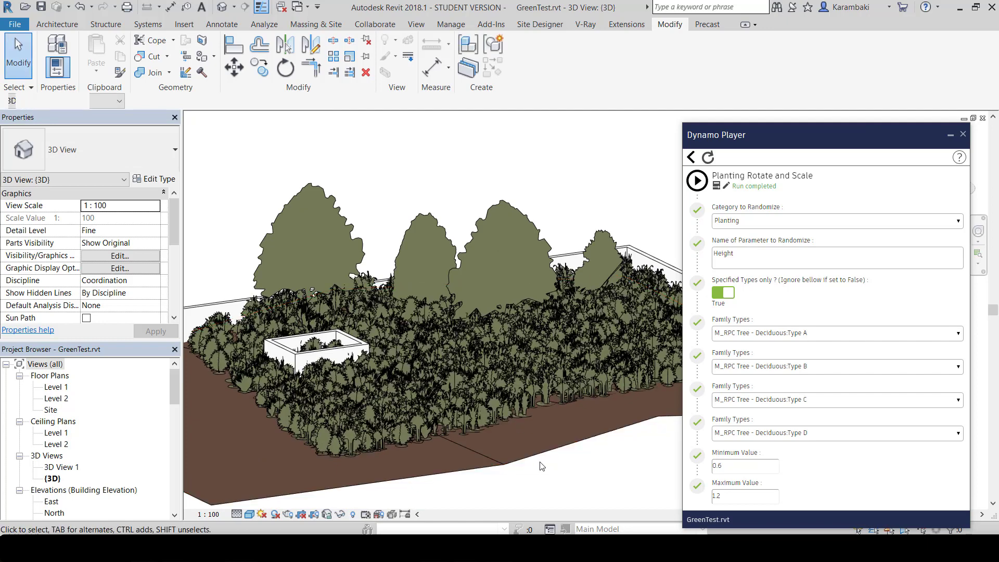
{"action": "middle_click_drag", "start_coordinate": [540, 462], "coordinate": [408, 462]}
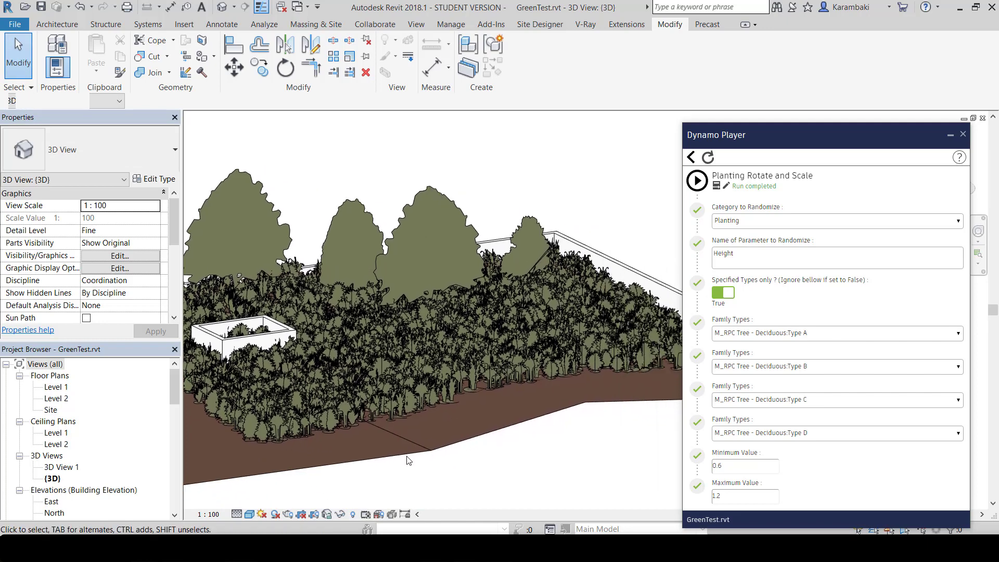
Step: Close Dynamo Player and turn on the sun path in the 3D View 1 perspective view
{"action": "double_click", "coordinate": [66, 468]}
{"action": "left_click", "coordinate": [963, 134]}
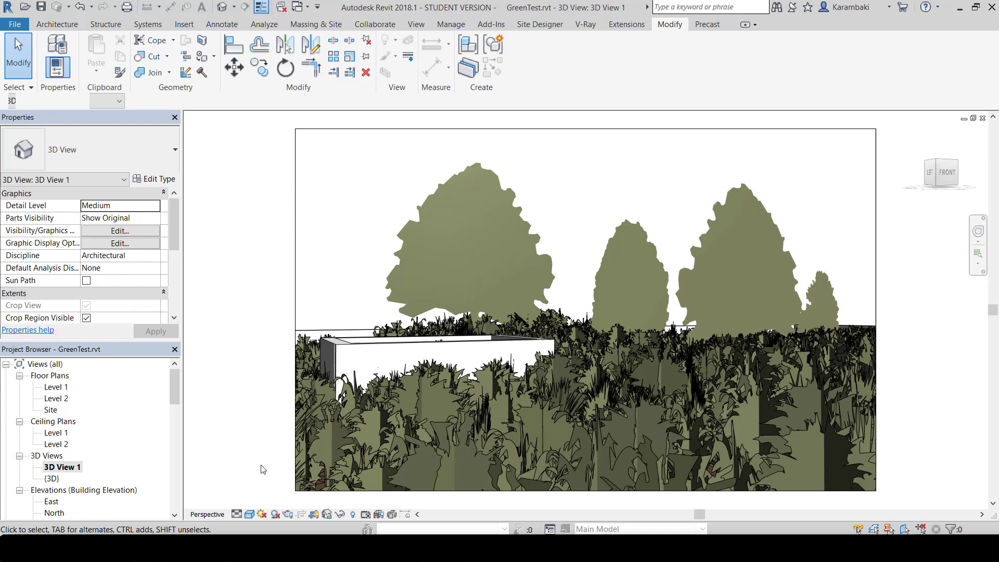
{"action": "left_click", "coordinate": [262, 514]}
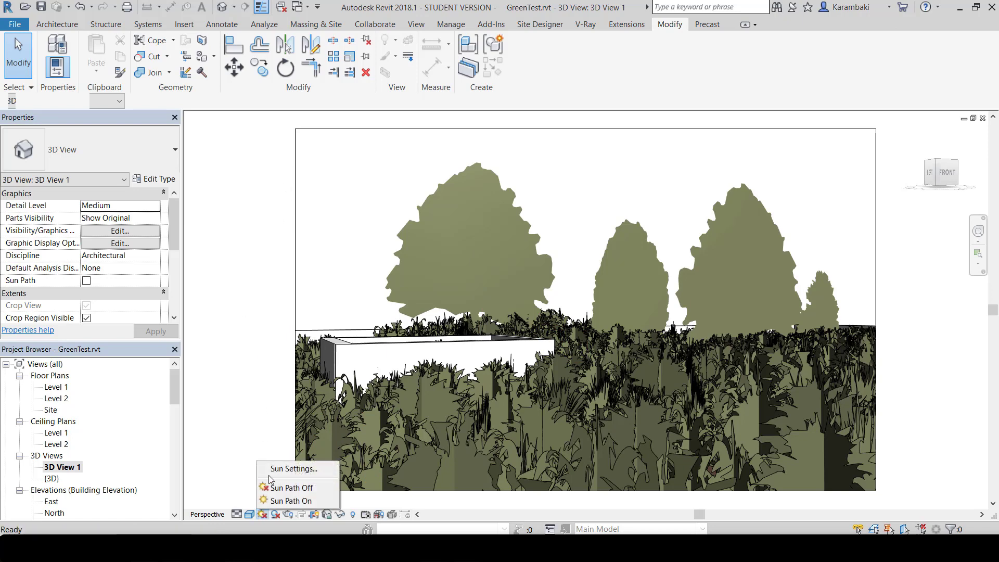
{"action": "left_click", "coordinate": [271, 471]}
{"action": "left_click", "coordinate": [403, 315]}
{"action": "left_click", "coordinate": [262, 513]}
{"action": "left_click", "coordinate": [284, 484]}
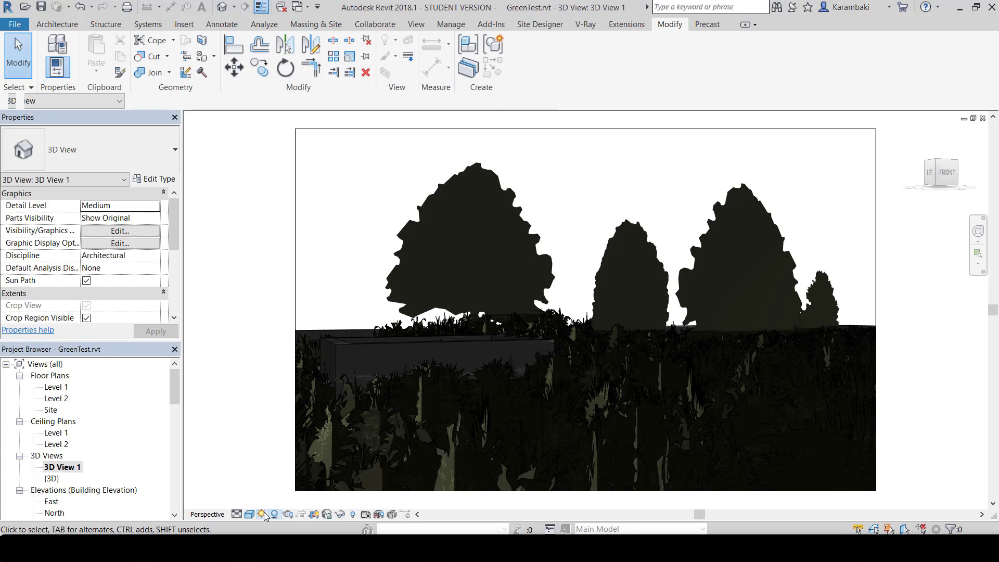
Step: Preview the solar study in 3D View 1, stepping forward and back through its frames to compare sunlight and shadows
{"action": "left_click", "coordinate": [262, 514]}
{"action": "left_click", "coordinate": [291, 500]}
{"action": "left_click", "coordinate": [228, 103]}
{"action": "left_click", "coordinate": [227, 103]}
{"action": "left_click", "coordinate": [227, 103]}
{"action": "left_click", "coordinate": [227, 103]}
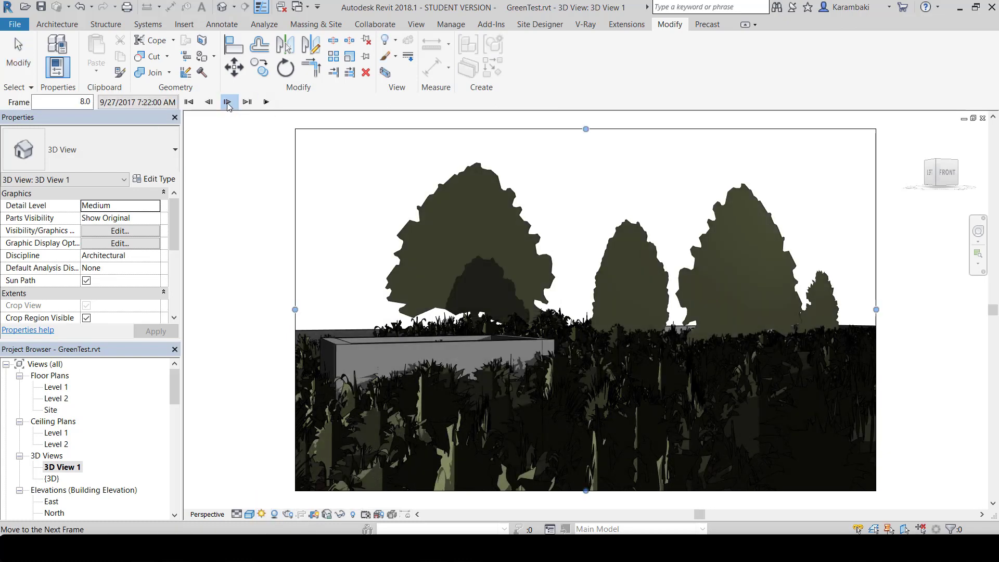
{"action": "left_click", "coordinate": [228, 103]}
{"action": "left_click", "coordinate": [228, 103]}
{"action": "left_click", "coordinate": [228, 103]}
{"action": "left_click", "coordinate": [228, 103]}
{"action": "left_click", "coordinate": [227, 102]}
{"action": "left_click", "coordinate": [227, 102]}
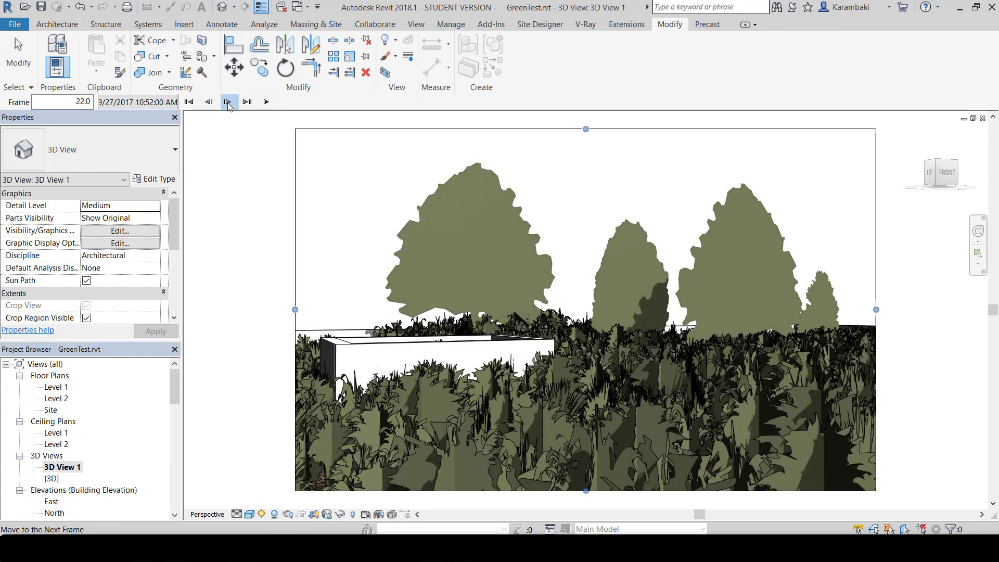
{"action": "left_click", "coordinate": [227, 102]}
{"action": "left_click", "coordinate": [228, 102]}
{"action": "left_click", "coordinate": [209, 102]}
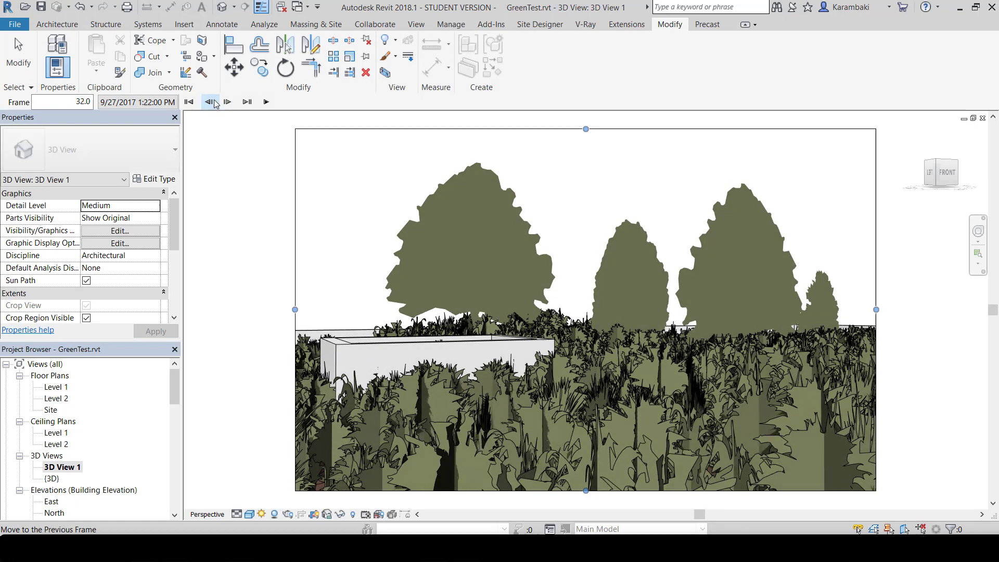
{"action": "left_click", "coordinate": [209, 102]}
{"action": "left_click", "coordinate": [209, 102]}
{"action": "left_click", "coordinate": [209, 102]}
{"action": "left_click", "coordinate": [209, 102]}
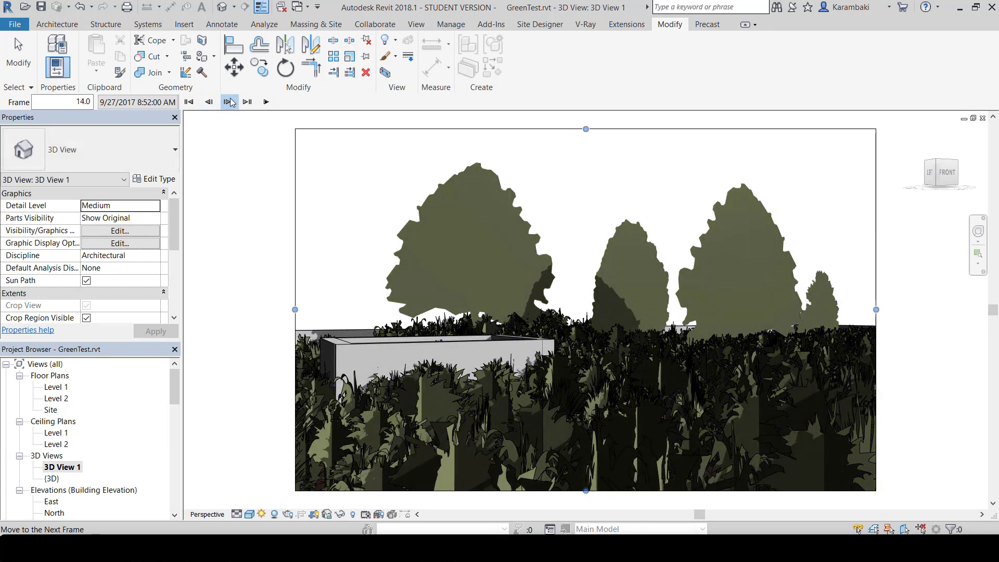
Step: Set the sun settings to a Still solar study and turn off the shadows in 3D View 1
{"action": "left_click", "coordinate": [262, 514]}
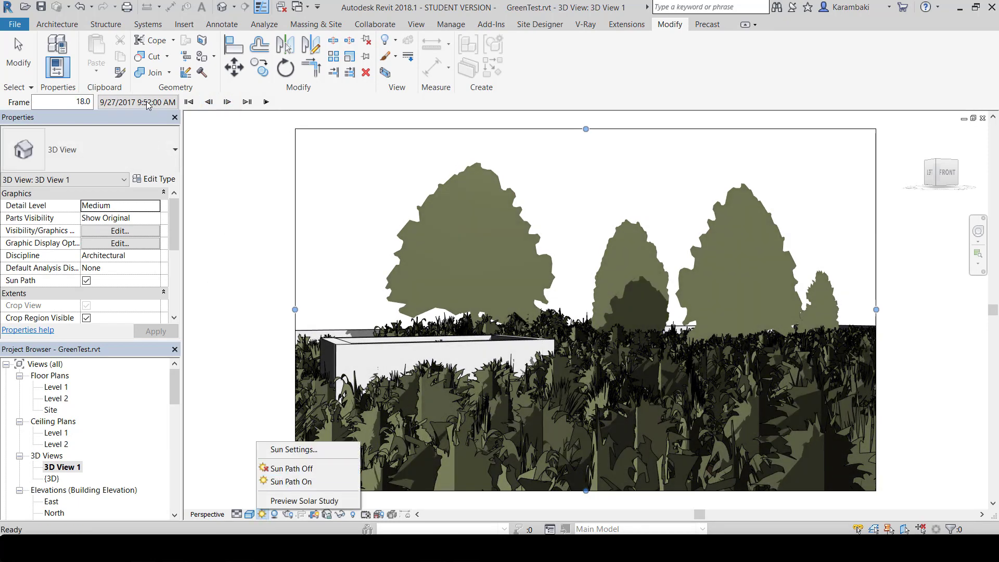
{"action": "left_click", "coordinate": [293, 449]}
{"action": "left_click", "coordinate": [404, 316]}
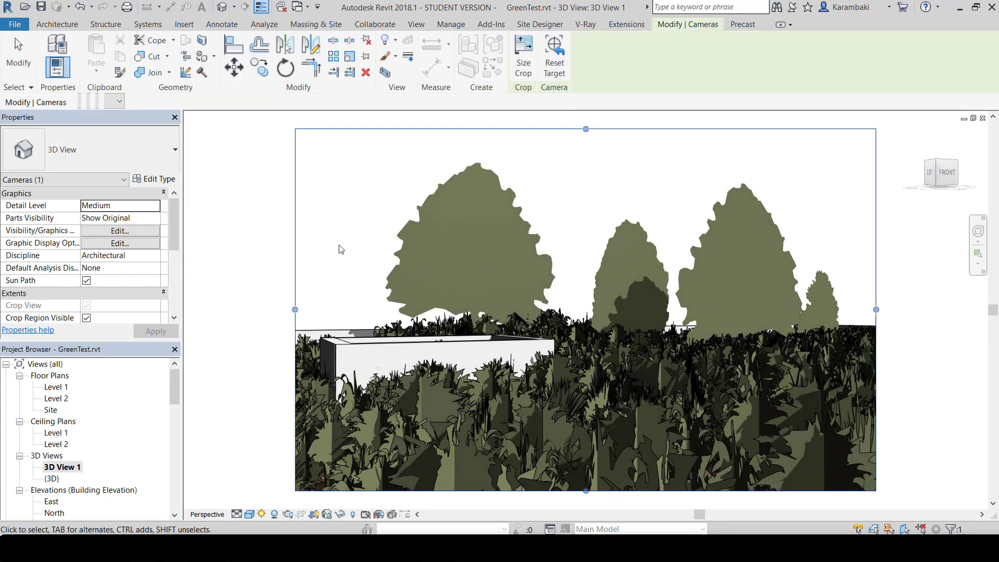
{"action": "left_click", "coordinate": [340, 249]}
{"action": "left_click", "coordinate": [274, 516]}
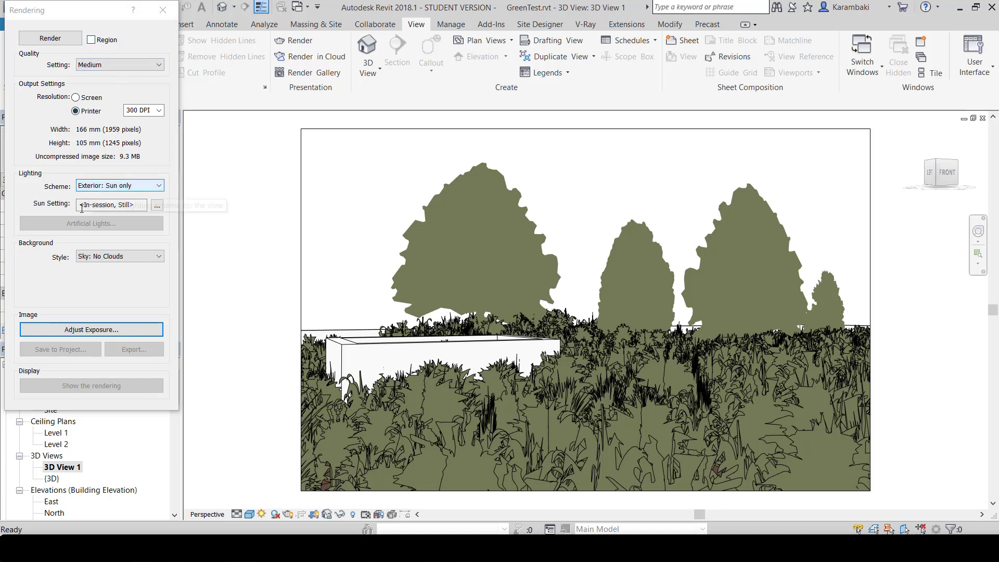
Step: Render the view at Medium quality and 300 DPI printer resolution with the Exterior: Sun only scheme and Sky: No Clouds background
{"action": "left_click", "coordinate": [52, 40]}
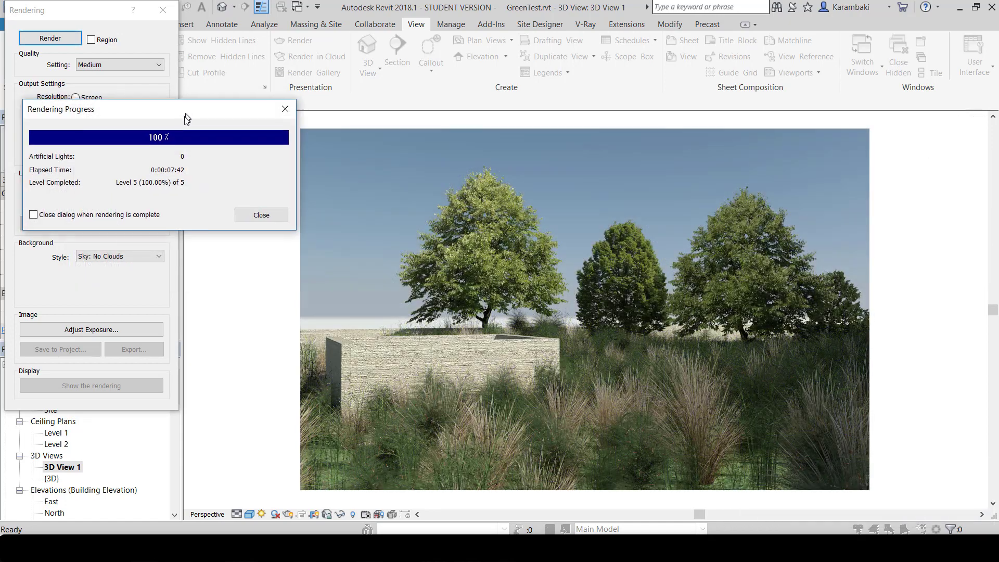
{"action": "left_click_drag", "start_coordinate": [187, 117], "coordinate": [174, 163]}
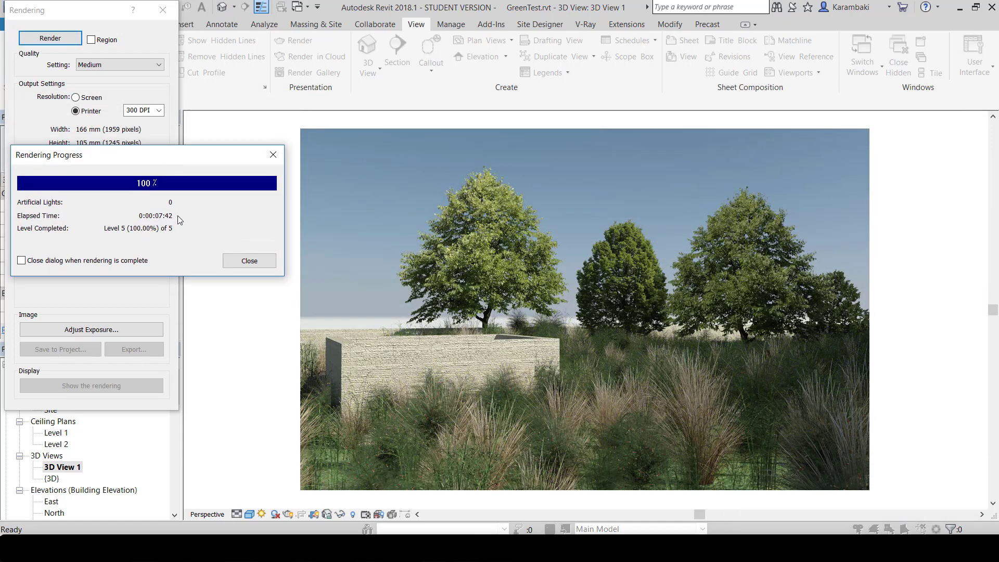
{"action": "left_click", "coordinate": [241, 263]}
Step: Adjust the rendering's exposure controls, setting Shadows to 0.93 and Exposure Value to 13.25
{"action": "left_click", "coordinate": [92, 329]}
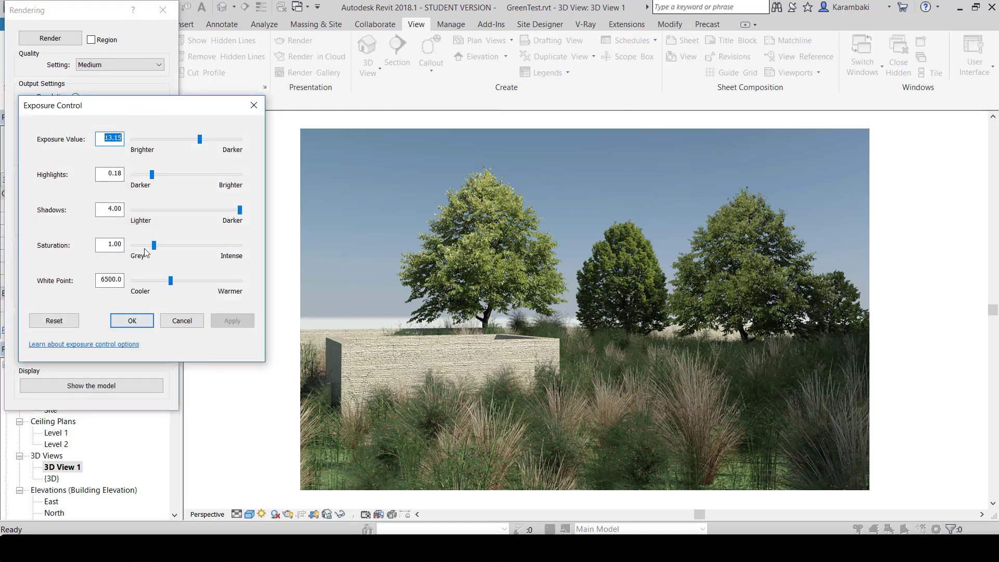
{"action": "left_click_drag", "start_coordinate": [211, 210], "coordinate": [176, 210]}
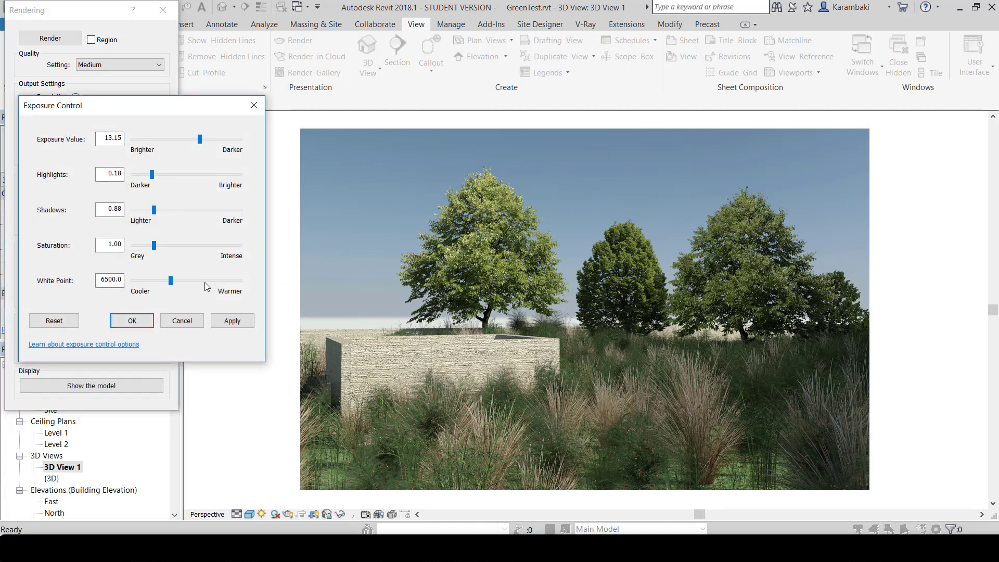
{"action": "left_click", "coordinate": [232, 321]}
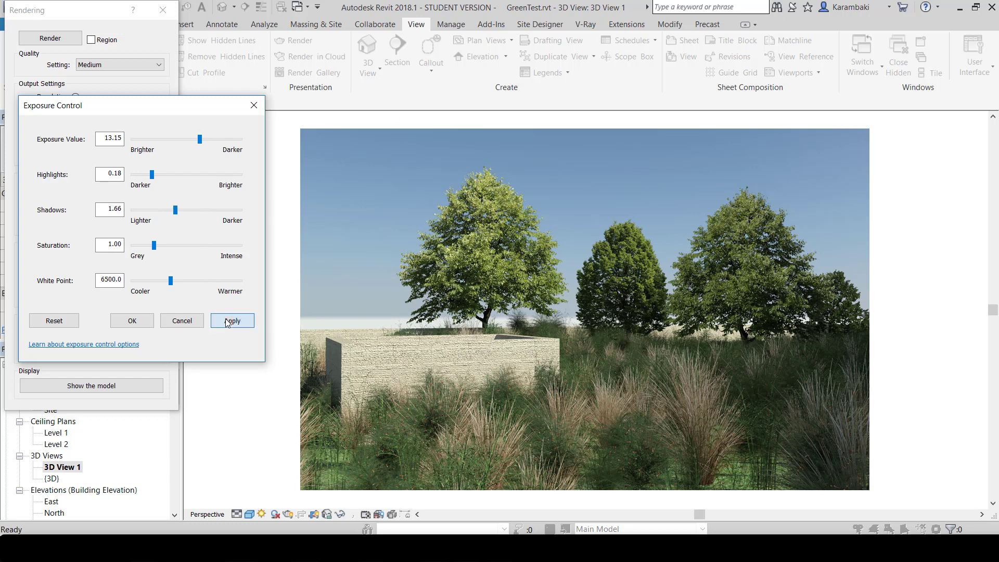
{"action": "left_click_drag", "start_coordinate": [175, 210], "coordinate": [155, 210]}
{"action": "left_click", "coordinate": [235, 323]}
{"action": "left_click_drag", "start_coordinate": [200, 140], "coordinate": [201, 139]}
{"action": "left_click", "coordinate": [237, 330]}
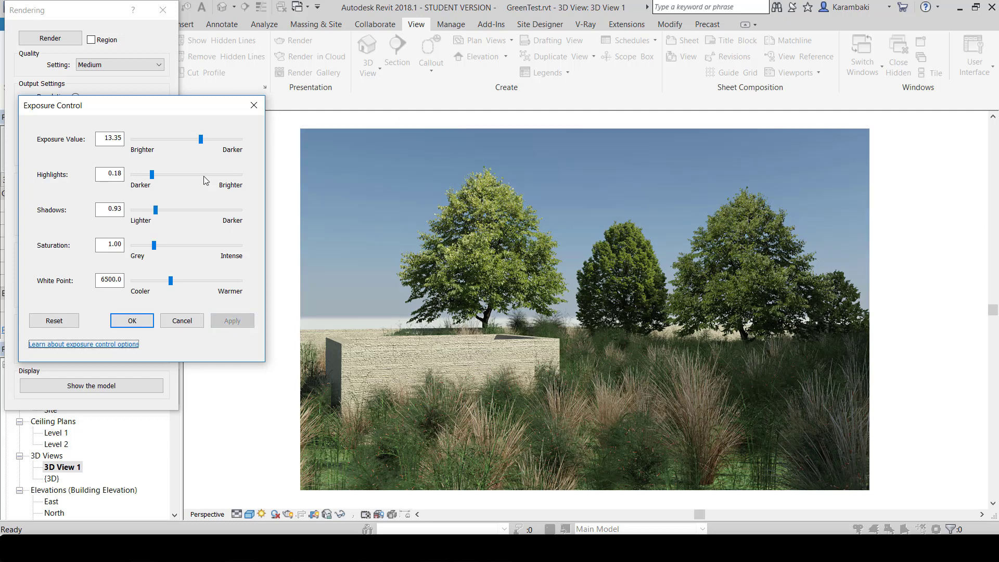
{"action": "left_click_drag", "start_coordinate": [200, 136], "coordinate": [200, 137]}
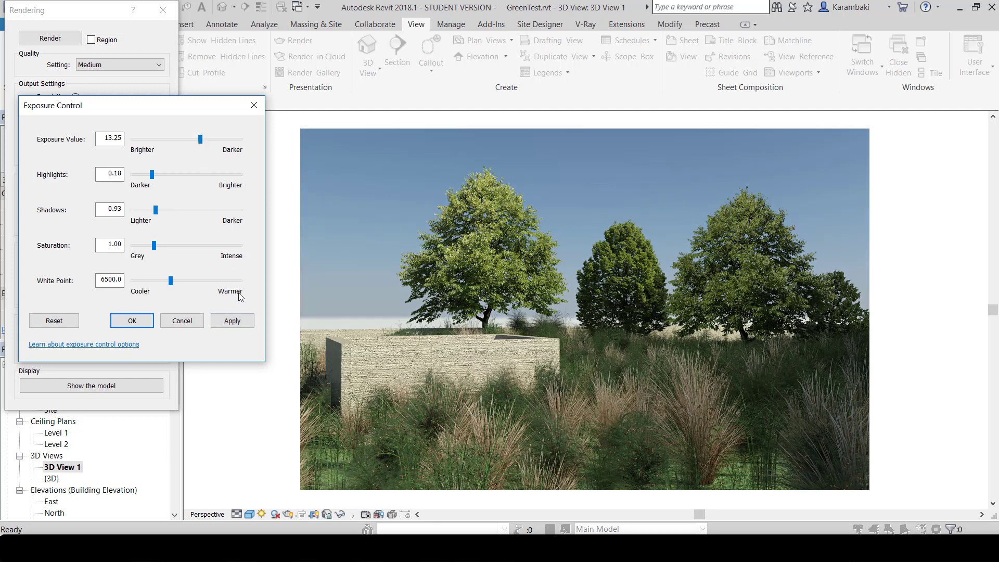
{"action": "left_click", "coordinate": [239, 322]}
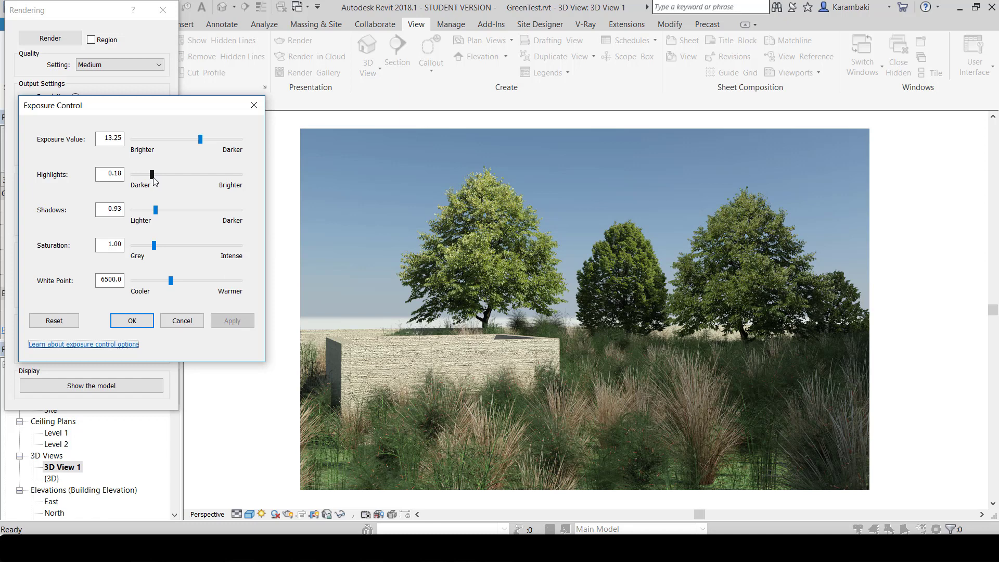
Step: Set the rendering's Highlights to 0.15 and White Point to about 6798, and accept the exposure settings
{"action": "left_click_drag", "start_coordinate": [155, 180], "coordinate": [149, 181]}
{"action": "left_click", "coordinate": [230, 323]}
{"action": "left_click_drag", "start_coordinate": [171, 281], "coordinate": [174, 286]}
{"action": "left_click", "coordinate": [230, 322]}
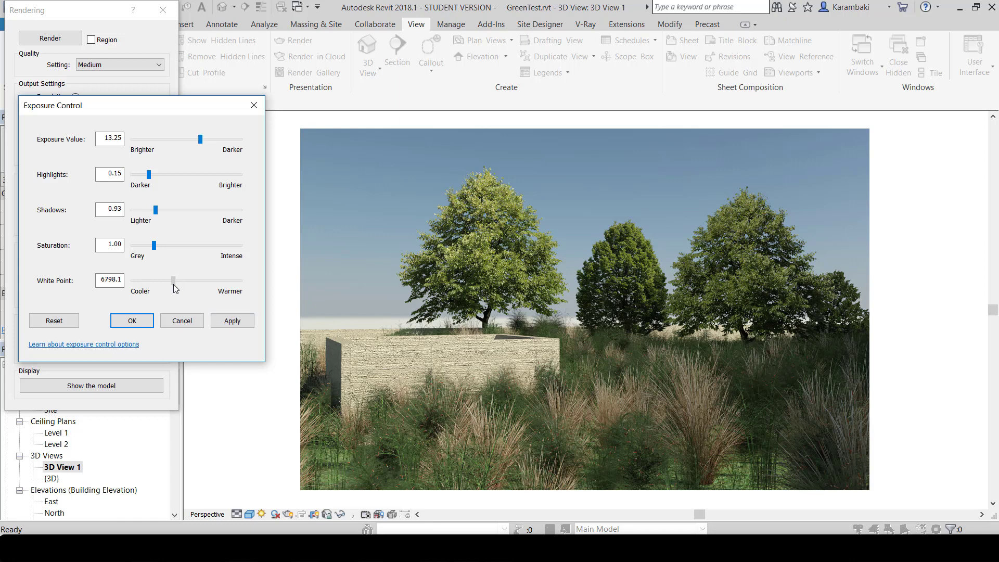
{"action": "left_click", "coordinate": [231, 321]}
{"action": "left_click", "coordinate": [128, 321]}
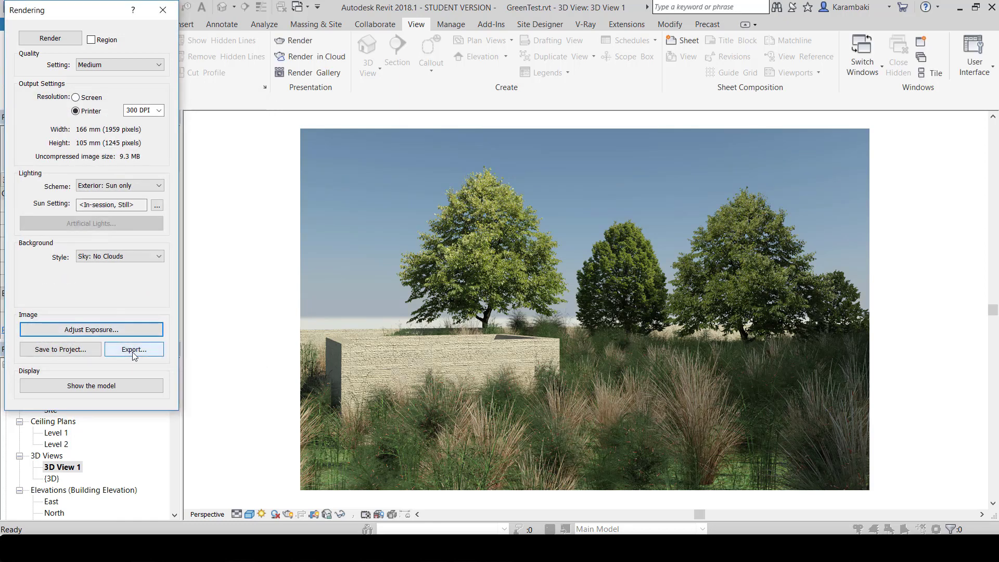
Step: Export the rendering as 3D View 1.jpg and open it in Photoshop
{"action": "left_click", "coordinate": [135, 350]}
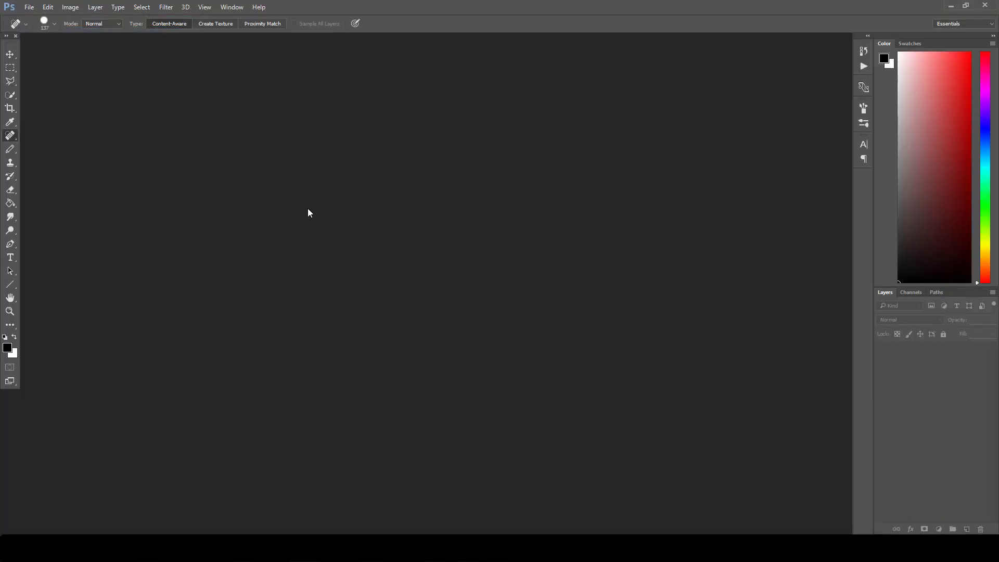
{"action": "key", "text": "ctrl+o"}
{"action": "double_click", "coordinate": [339, 206]}
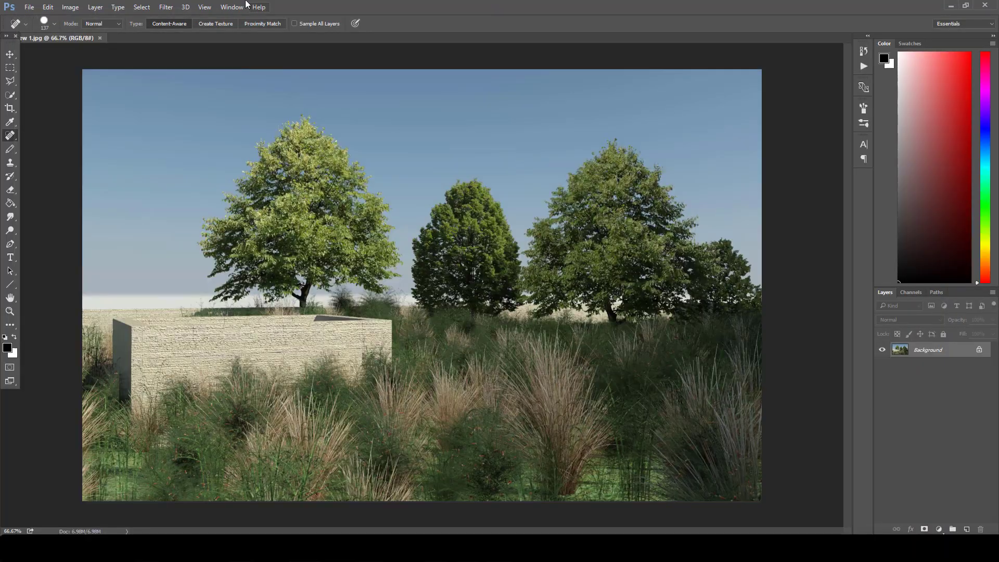
Step: Apply the Camera Raw Filter, shifting the green hues towards yellow and setting Exposure +0.20, Contrast +14 and Highlights +6
{"action": "left_click", "coordinate": [166, 8]}
{"action": "left_click", "coordinate": [195, 72]}
{"action": "left_click", "coordinate": [630, 127]}
{"action": "left_click", "coordinate": [617, 128]}
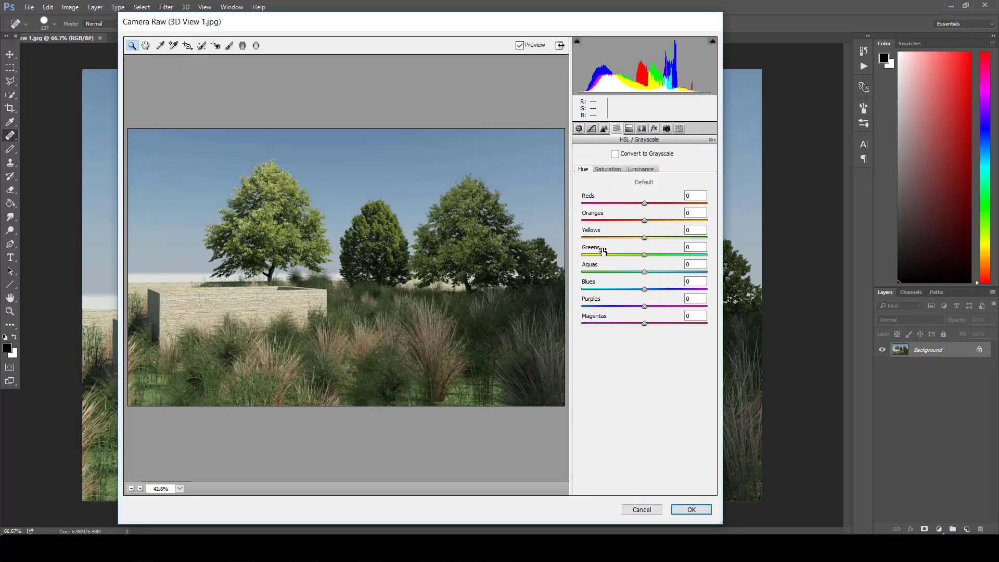
{"action": "left_click_drag", "start_coordinate": [603, 251], "coordinate": [602, 223]}
{"action": "left_click", "coordinate": [579, 128]}
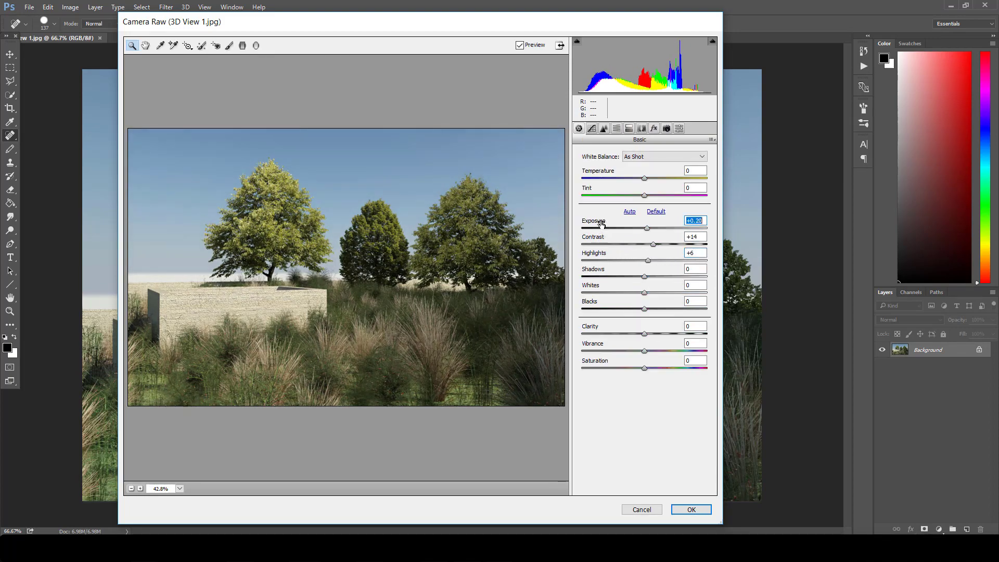
{"action": "left_click", "coordinate": [691, 509]}
Step: Add a Curves adjustment that slightly brightens the highlights, and flatten it into the background
{"action": "left_click", "coordinate": [939, 529]}
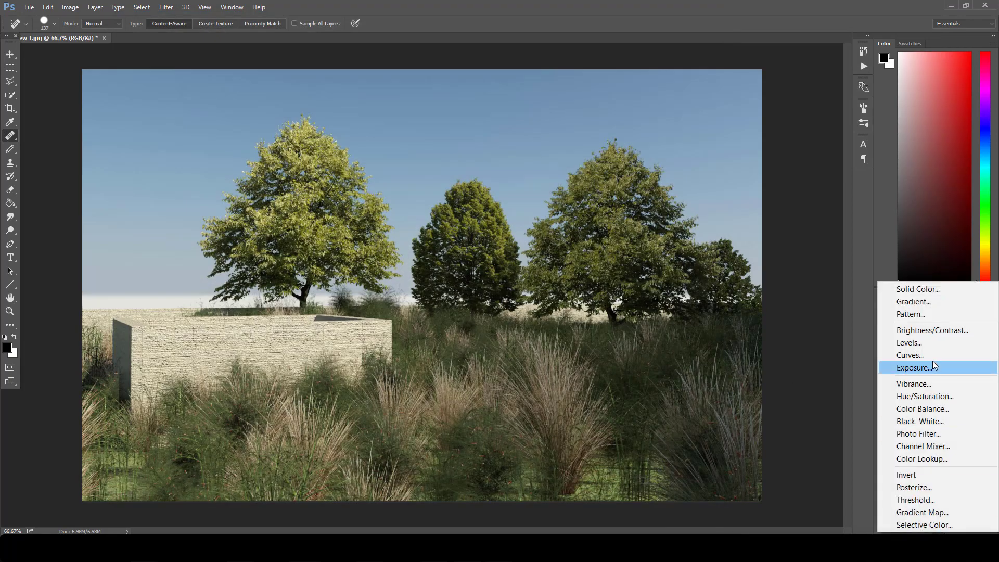
{"action": "left_click", "coordinate": [897, 356]}
{"action": "left_click_drag", "start_coordinate": [820, 179], "coordinate": [815, 178]}
{"action": "left_click", "coordinate": [744, 252]}
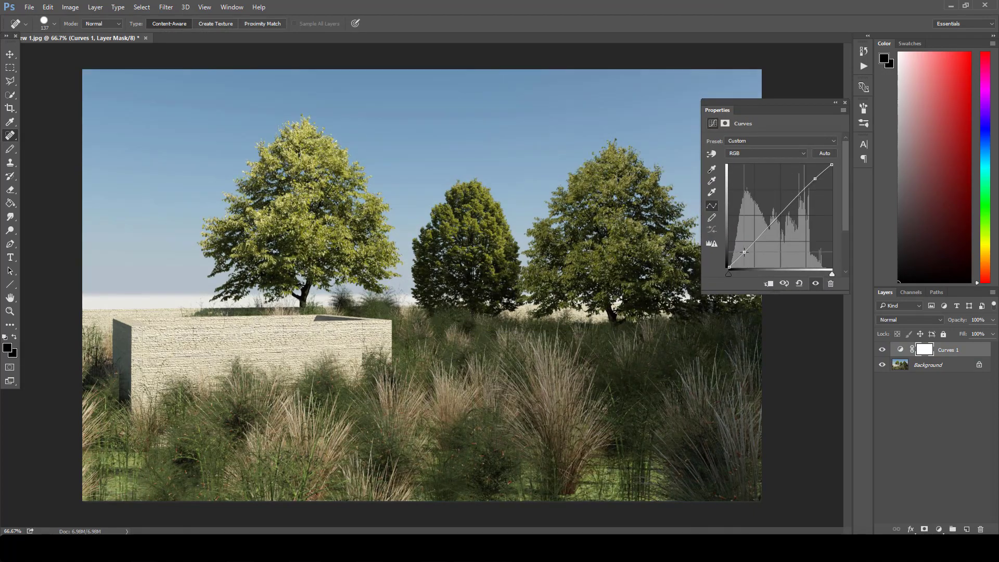
{"action": "right_click", "coordinate": [964, 350]}
{"action": "left_click", "coordinate": [781, 459]}
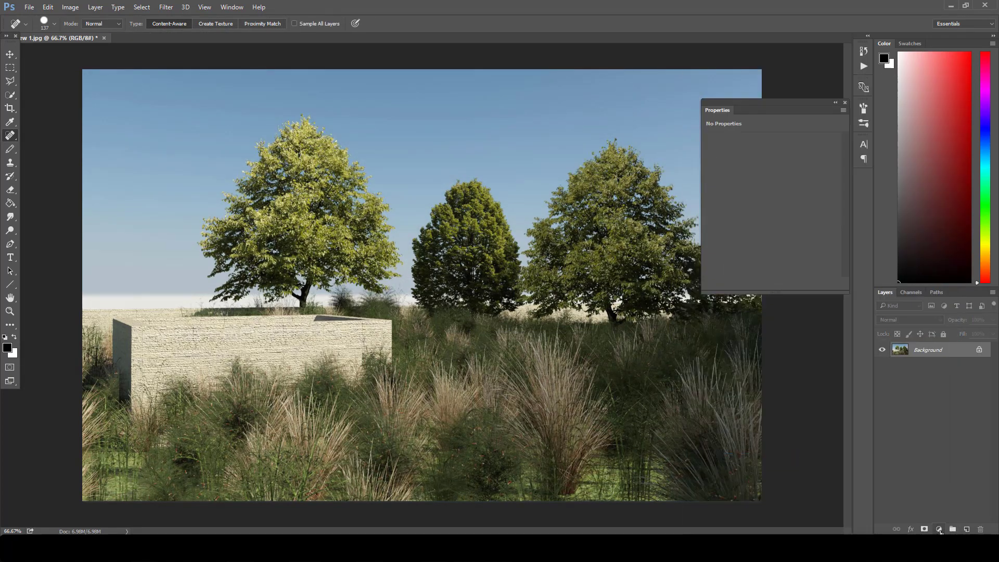
Step: Add a Color Lookup layer with the Fuji ETERNA 250D Fuji 3510 3DLUT and lower its opacity to 41%
{"action": "left_click", "coordinate": [939, 529]}
{"action": "left_click", "coordinate": [908, 457]}
{"action": "left_click", "coordinate": [792, 141]}
{"action": "left_click", "coordinate": [794, 221]}
{"action": "key", "text": "Down"}
{"action": "key", "text": "Down"}
{"action": "key", "text": "Down"}
{"action": "key", "text": "Down"}
{"action": "key", "text": "Down"}
{"action": "key", "text": "Down"}
{"action": "key", "text": "Down"}
{"action": "key", "text": "Down"}
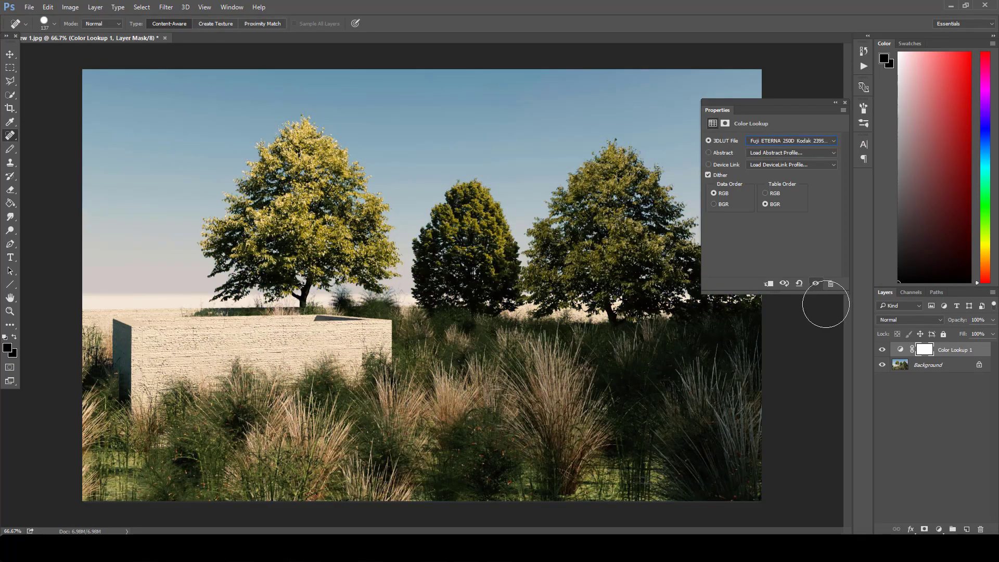
{"action": "key", "text": "Up"}
{"action": "left_click_drag", "start_coordinate": [958, 321], "coordinate": [902, 334]}
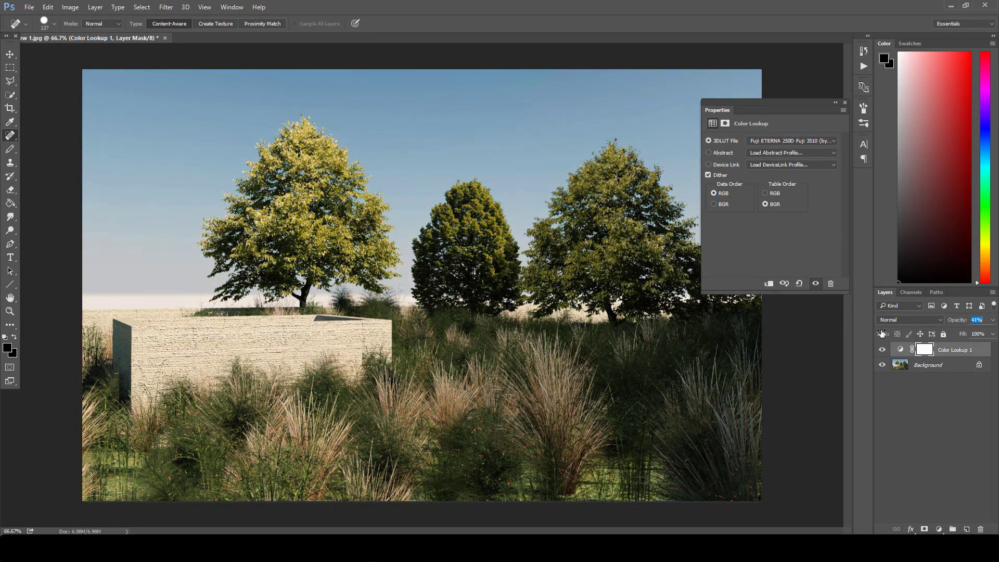
Step: Change the Color Lookup to Kodak 5218 Kodak 2383, compare it with the layer hidden, and flatten the image
{"action": "left_click", "coordinate": [792, 141]}
{"action": "left_click", "coordinate": [786, 331]}
{"action": "key", "text": "Down"}
{"action": "key", "text": "Down"}
{"action": "key", "text": "Down"}
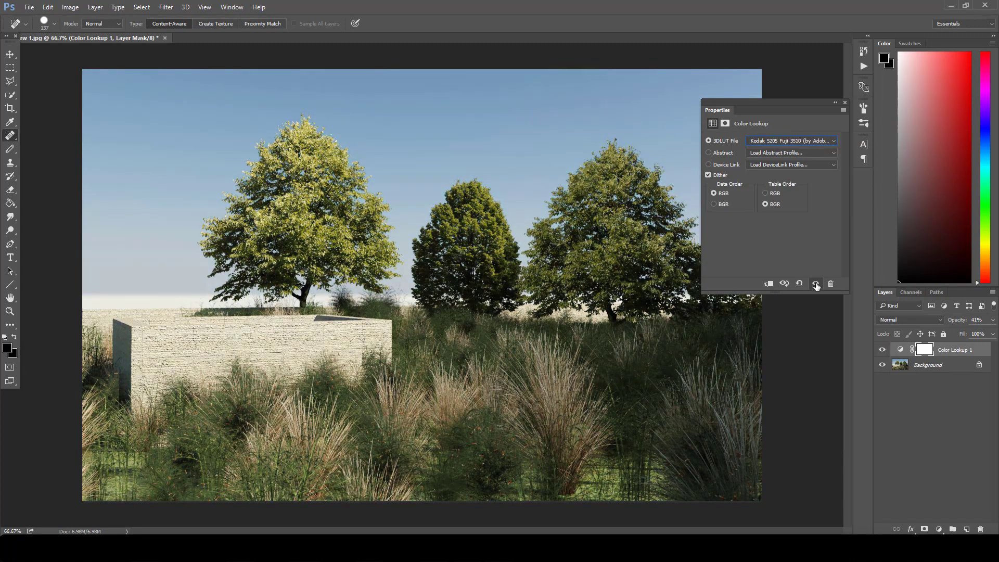
{"action": "key", "text": "Down"}
{"action": "left_click", "coordinate": [882, 350]}
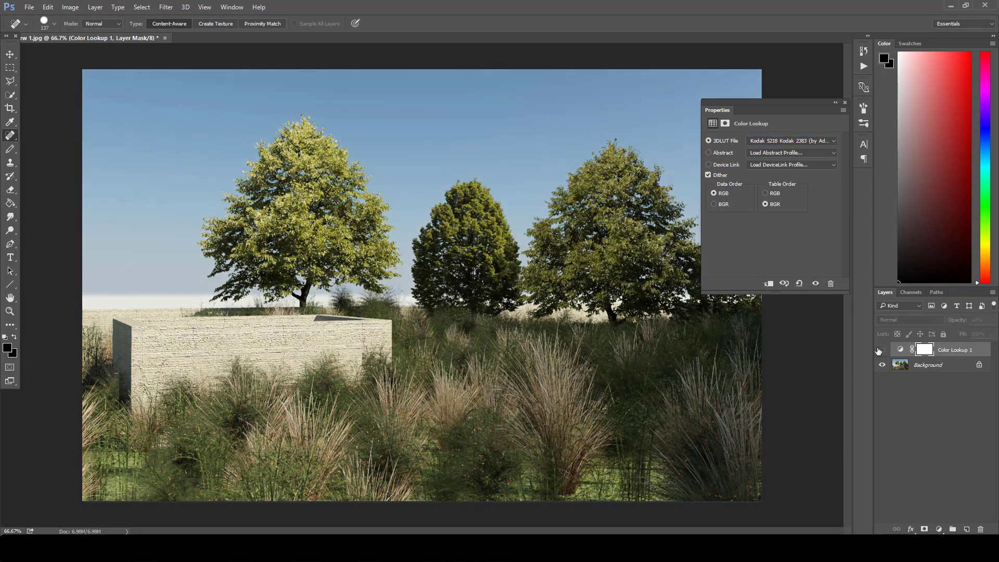
{"action": "left_click", "coordinate": [881, 350]}
{"action": "right_click", "coordinate": [953, 350]}
{"action": "left_click", "coordinate": [770, 460]}
Step: Add a Brightness/Contrast adjustment layer that slightly increases the image's brightness and contrast
{"action": "left_click", "coordinate": [938, 529]}
{"action": "left_click", "coordinate": [932, 326]}
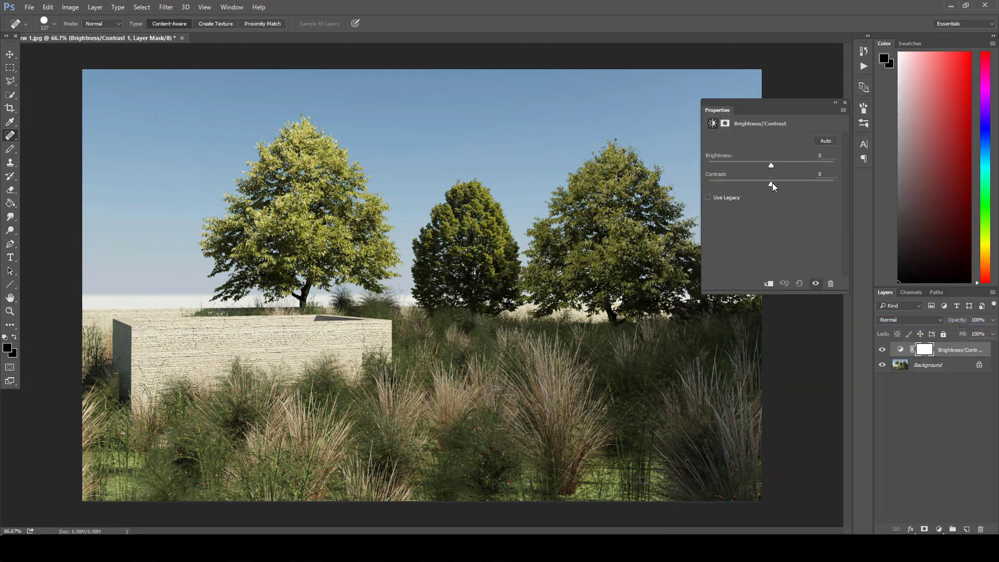
{"action": "left_click_drag", "start_coordinate": [772, 184], "coordinate": [773, 166]}
{"action": "left_click", "coordinate": [845, 102]}
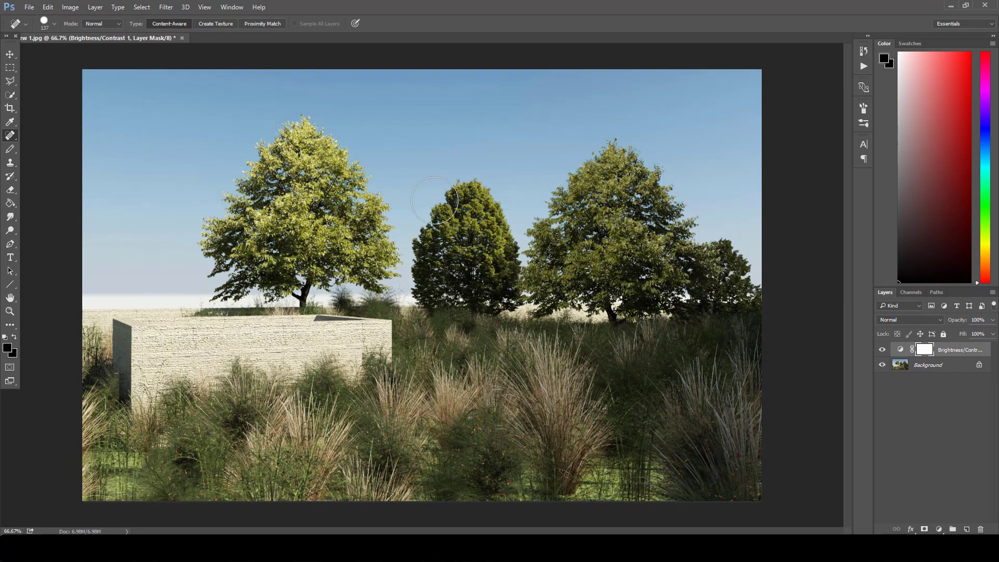
Step: Flatten the image and save it as a Baseline Optimized JPEG at Maximum quality 12
{"action": "left_click", "coordinate": [30, 8]}
{"action": "left_click", "coordinate": [68, 139]}
{"action": "left_click", "coordinate": [276, 257]}
{"action": "left_click", "coordinate": [284, 357]}
{"action": "key", "text": "Return"}
{"action": "left_click", "coordinate": [540, 291]}
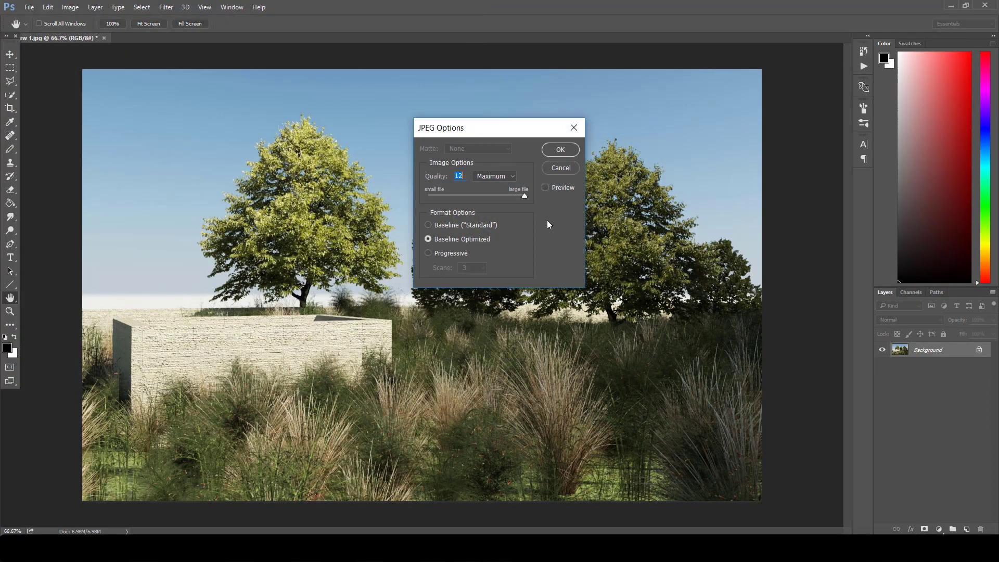
{"action": "left_click", "coordinate": [561, 150]}
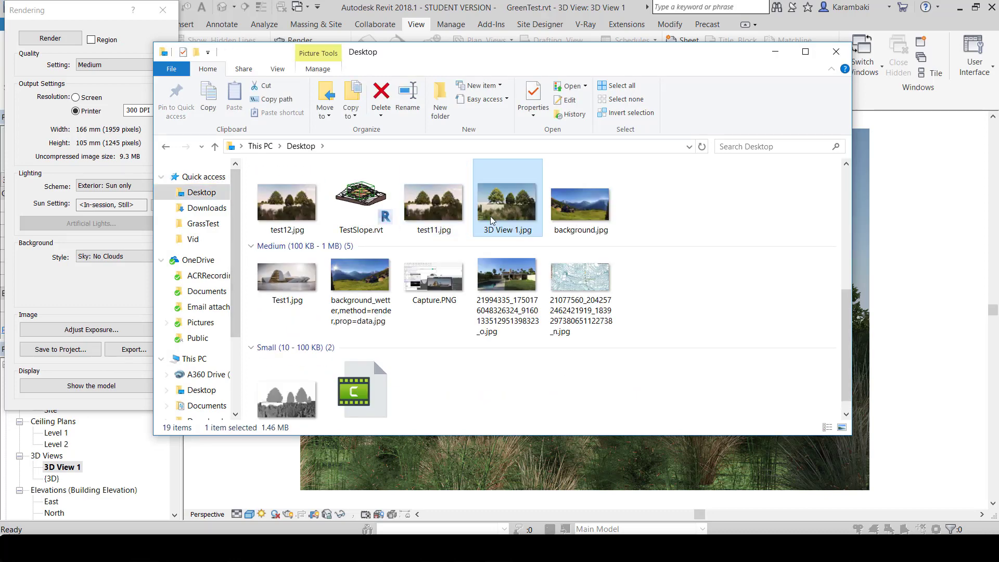
Step: Open 3D View 1.jpg to examine the retouched image, and compare it with the original rendering in Revit
{"action": "double_click", "coordinate": [490, 217]}
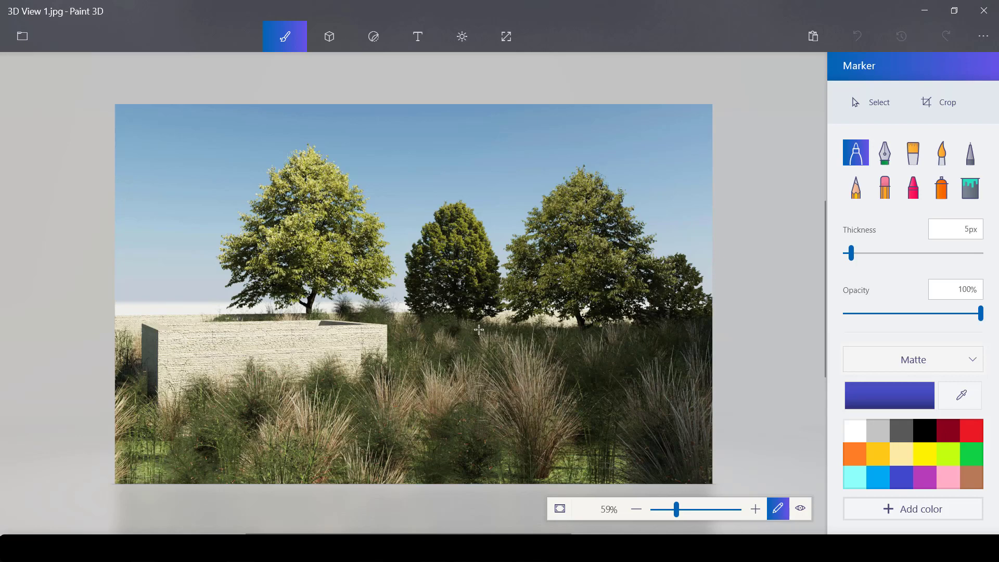
{"action": "scroll", "coordinate": [510, 359], "scroll_direction": "down", "scroll_amount": 3}
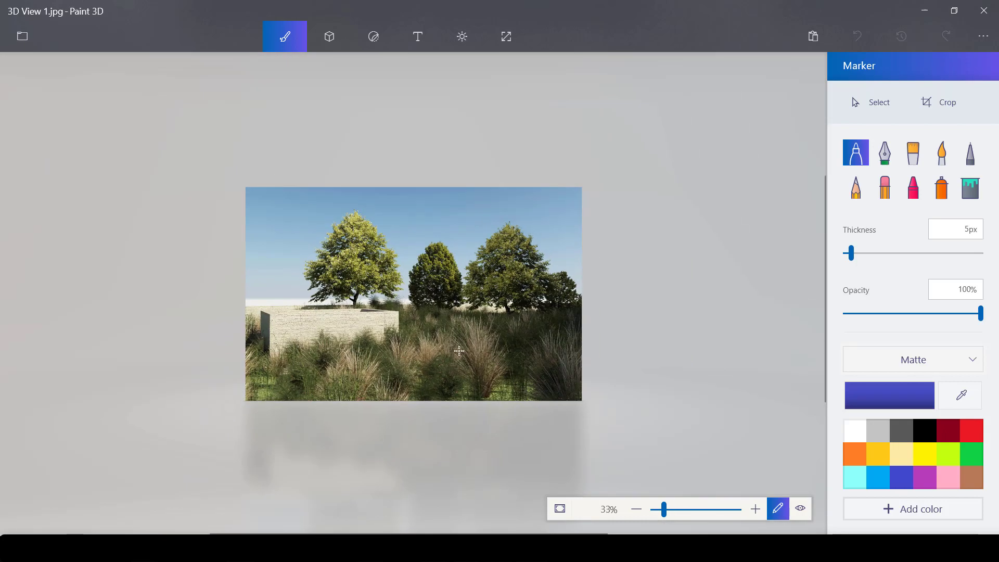
{"action": "scroll", "coordinate": [458, 351], "scroll_direction": "up", "scroll_amount": 2}
{"action": "scroll", "coordinate": [323, 276], "scroll_direction": "up", "scroll_amount": 1}
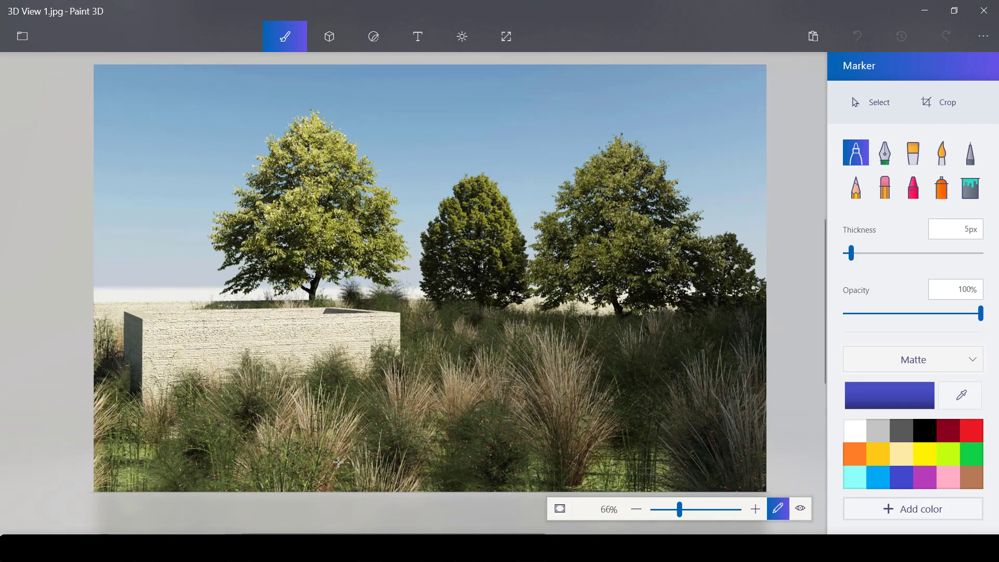
{"action": "left_click", "coordinate": [262, 548]}
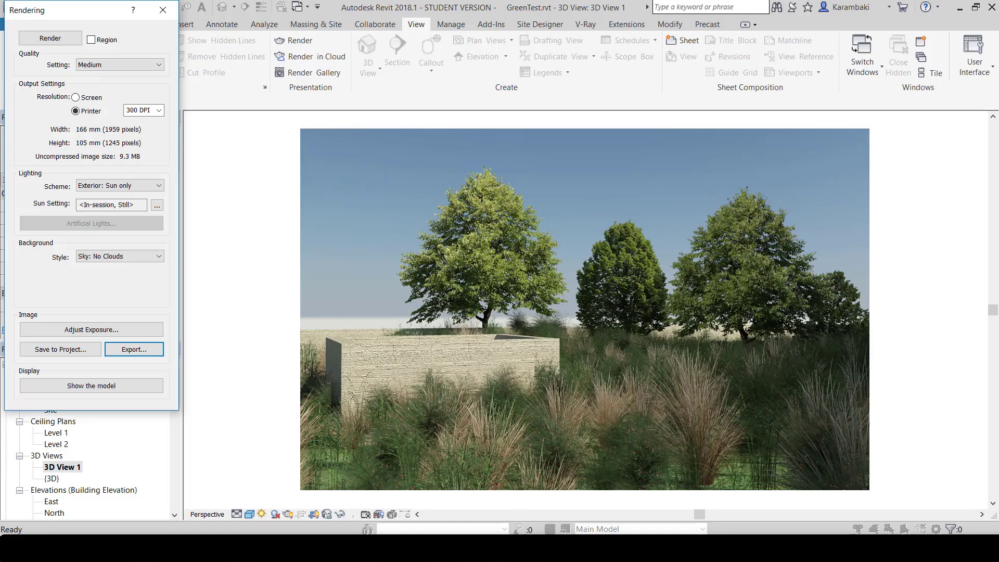
{"action": "key", "text": "alt+Tab"}
{"action": "key", "text": "alt+Tab"}
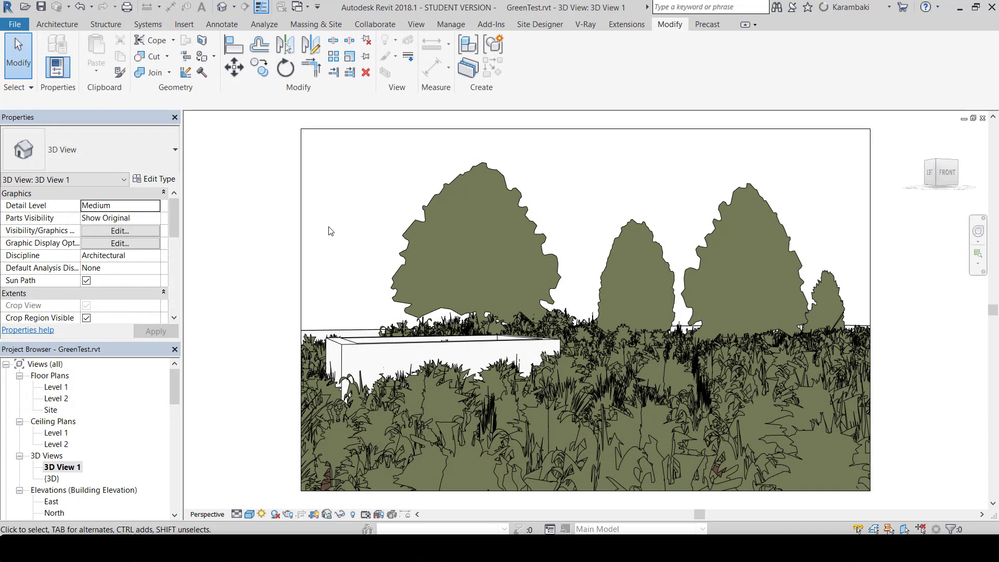
Step: Open the project's default 3D view and set its detail level to Coarse
{"action": "left_click", "coordinate": [221, 7]}
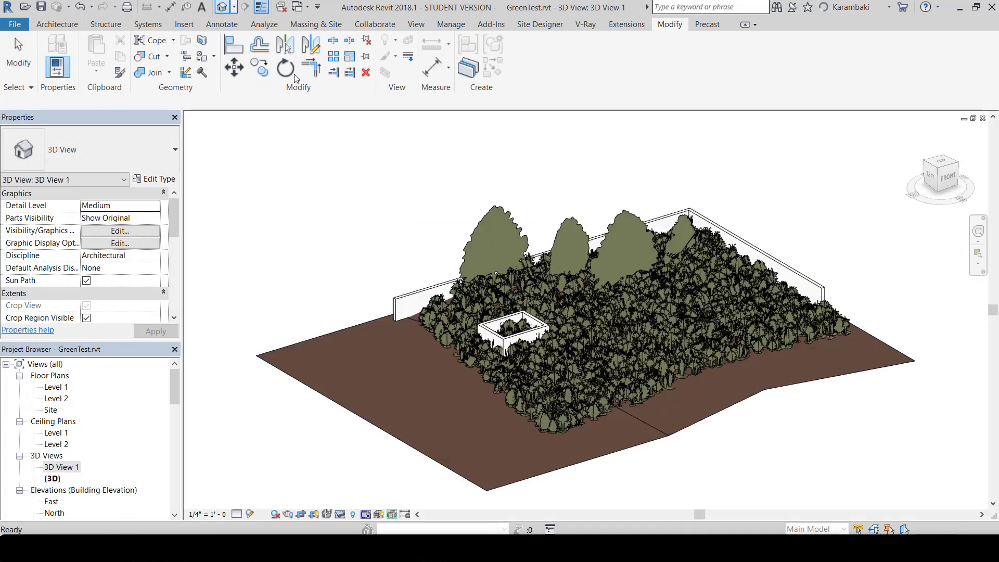
{"action": "middle_click_drag", "start_coordinate": [702, 158], "coordinate": [328, 260], "text": "shift"}
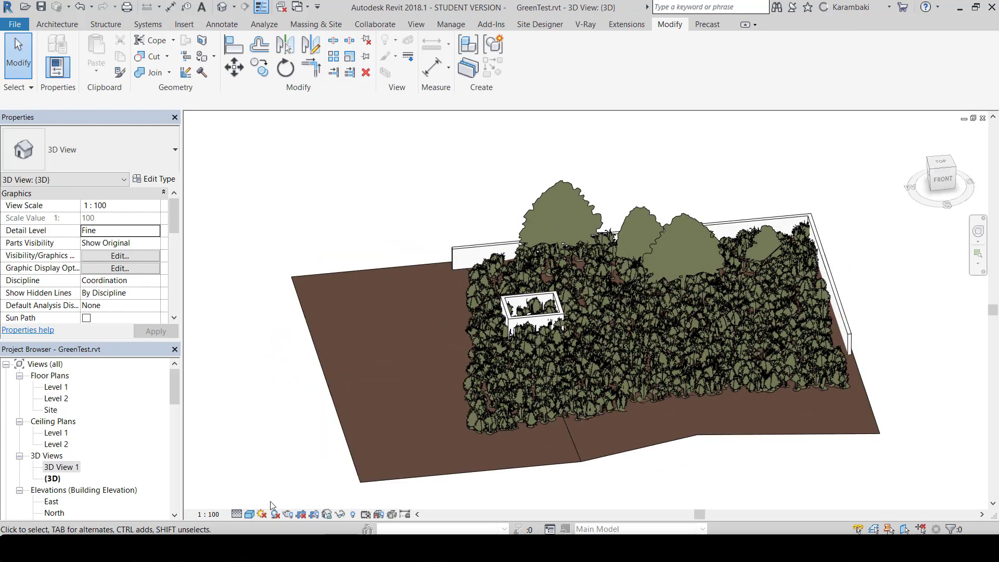
{"action": "left_click", "coordinate": [236, 515]}
{"action": "left_click", "coordinate": [246, 472]}
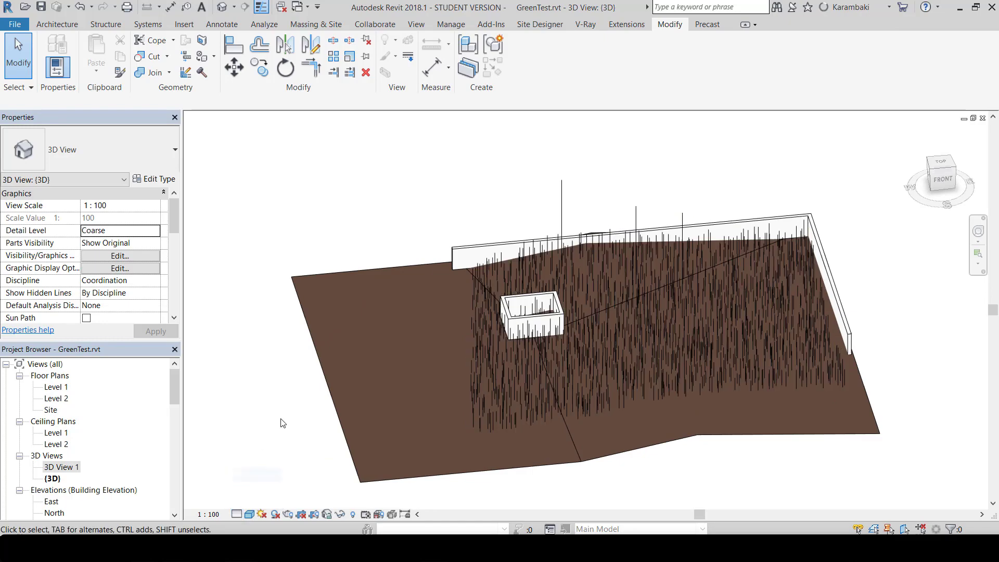
Step: Examine the simplified planting lines around the walled planter, and switch the 3D view's detail level to Fine
{"action": "middle_click_drag", "start_coordinate": [307, 319], "coordinate": [740, 342], "text": "shift"}
{"action": "scroll", "coordinate": [740, 342], "scroll_direction": "up", "scroll_amount": 3}
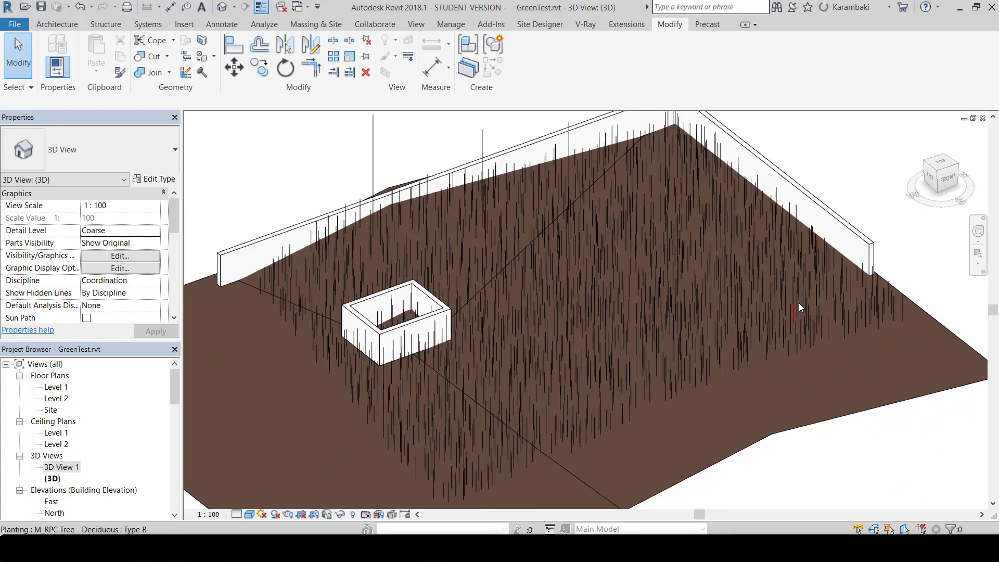
{"action": "scroll", "coordinate": [510, 419], "scroll_direction": "down", "scroll_amount": 3}
{"action": "middle_click_drag", "start_coordinate": [543, 398], "coordinate": [883, 475], "text": "shift"}
{"action": "scroll", "coordinate": [750, 414], "scroll_direction": "down", "scroll_amount": 2}
{"action": "middle_click_drag", "start_coordinate": [410, 212], "coordinate": [598, 336], "text": "shift"}
{"action": "scroll", "coordinate": [624, 388], "scroll_direction": "up", "scroll_amount": 3}
{"action": "left_click", "coordinate": [235, 514]}
{"action": "left_click", "coordinate": [244, 489]}
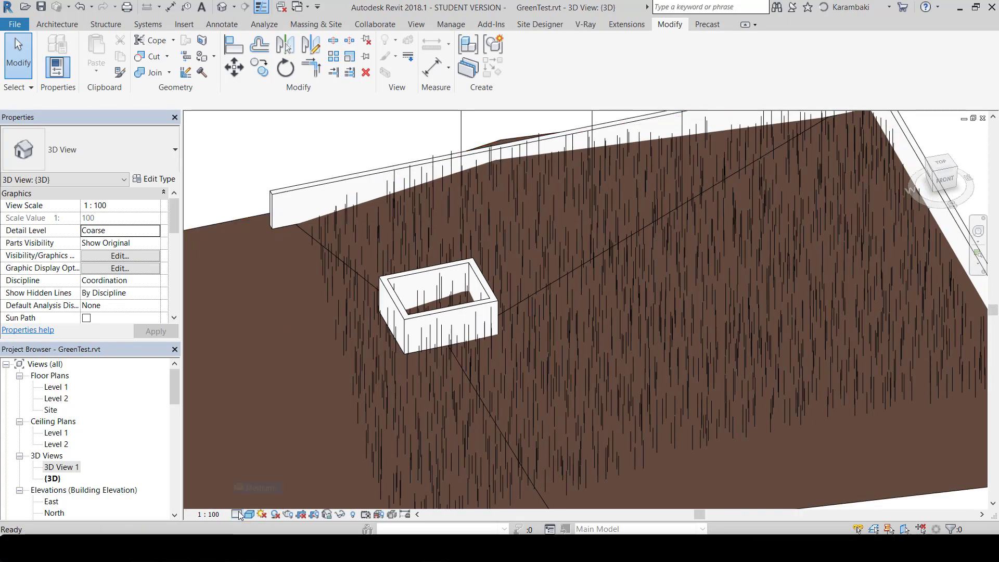
{"action": "left_click", "coordinate": [238, 512]}
{"action": "left_click", "coordinate": [245, 501]}
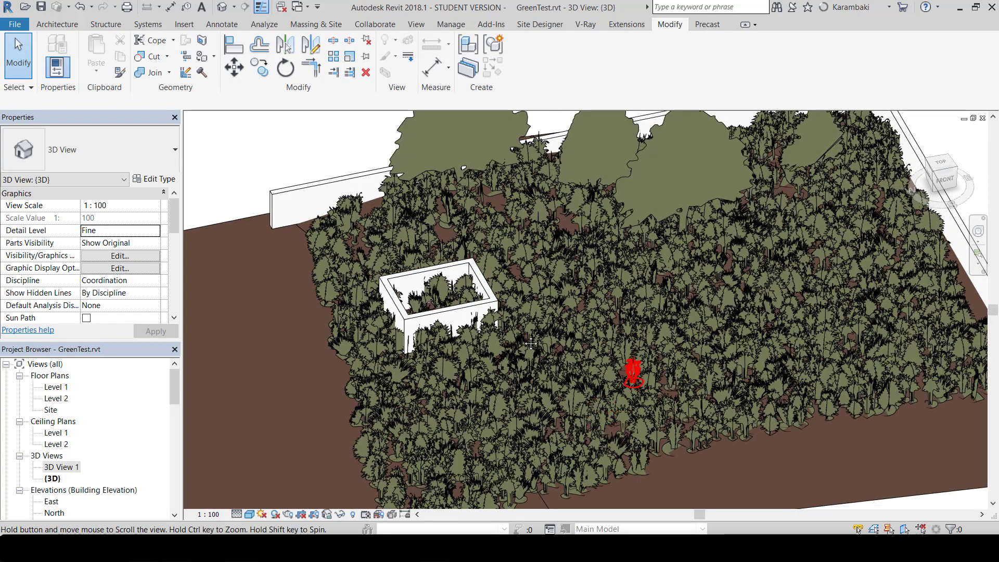
Step: Select a Type D plant near the terrain's front edge and open its M_RPC Tree - Deciduous family for editing
{"action": "middle_click_drag", "start_coordinate": [636, 374], "coordinate": [707, 343]}
{"action": "middle_click_drag", "start_coordinate": [649, 401], "coordinate": [672, 347], "text": "shift"}
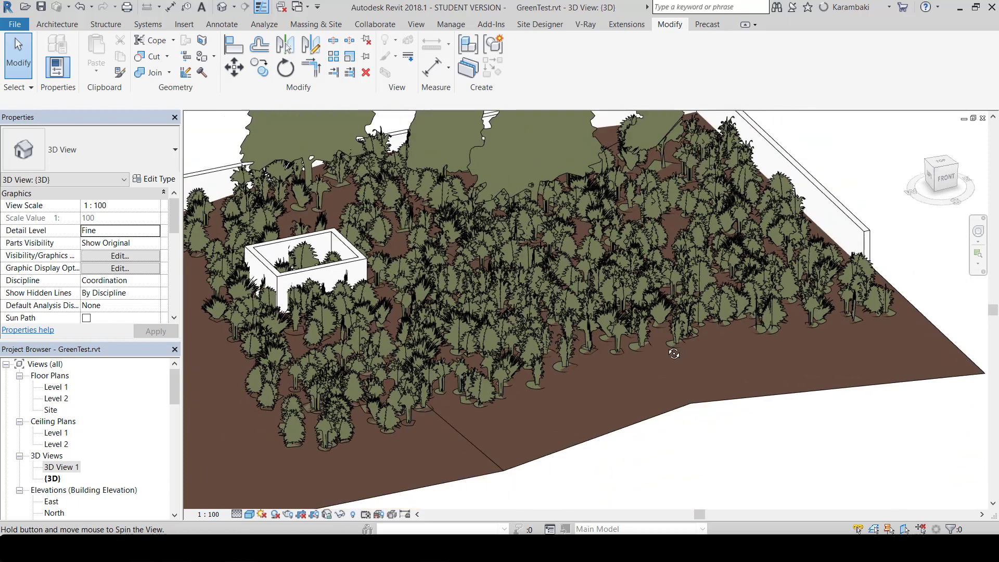
{"action": "scroll", "coordinate": [666, 345], "scroll_direction": "up", "scroll_amount": 3}
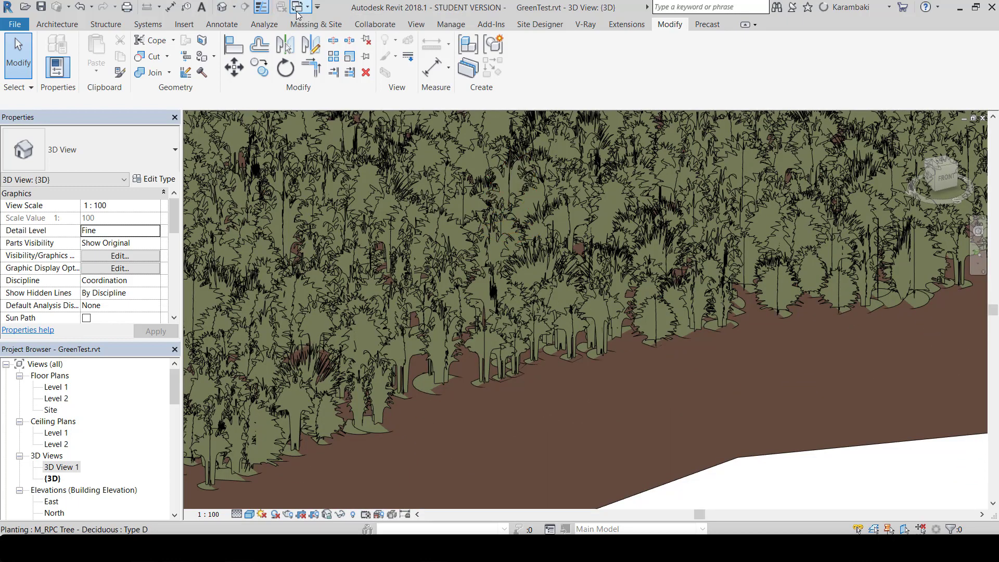
{"action": "left_click", "coordinate": [444, 232]}
{"action": "double_click", "coordinate": [448, 266]}
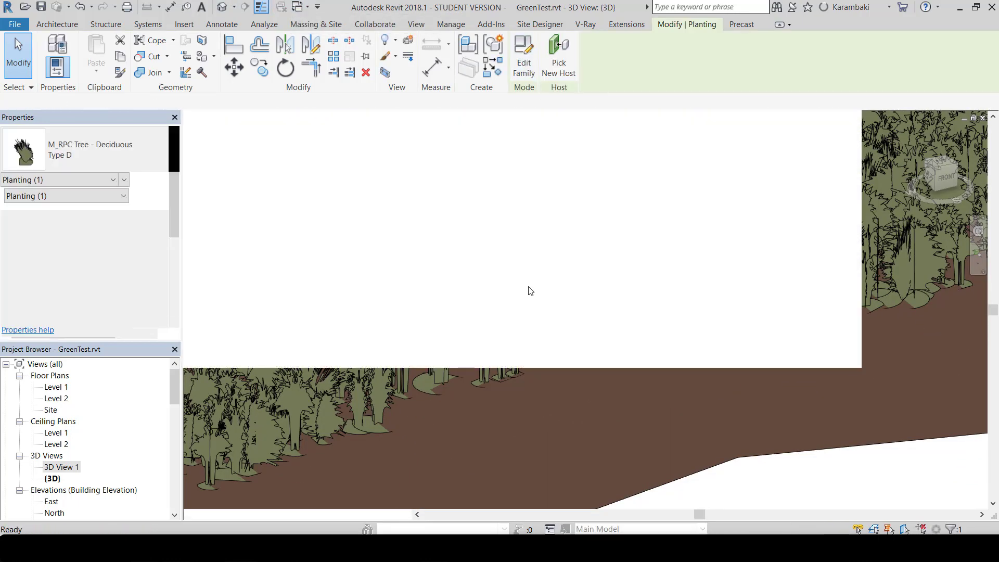
Step: Review the detail level visibility settings of the Carex plant element in the family
{"action": "scroll", "coordinate": [593, 436], "scroll_direction": "up", "scroll_amount": 3}
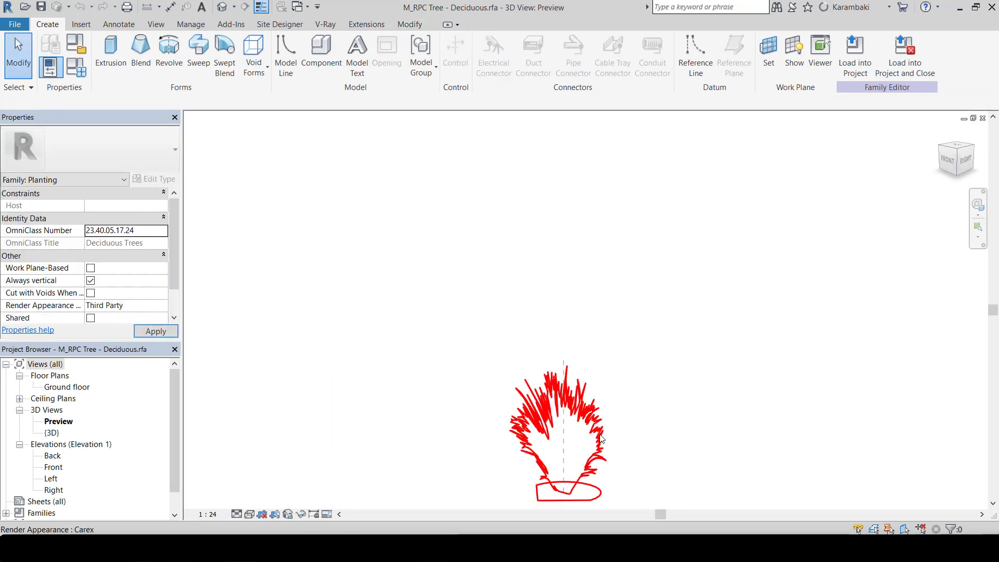
{"action": "left_click", "coordinate": [597, 441]}
{"action": "scroll", "coordinate": [631, 464], "scroll_direction": "up", "scroll_amount": 3}
{"action": "middle_click_drag", "start_coordinate": [630, 465], "coordinate": [627, 412]}
{"action": "left_click", "coordinate": [453, 56]}
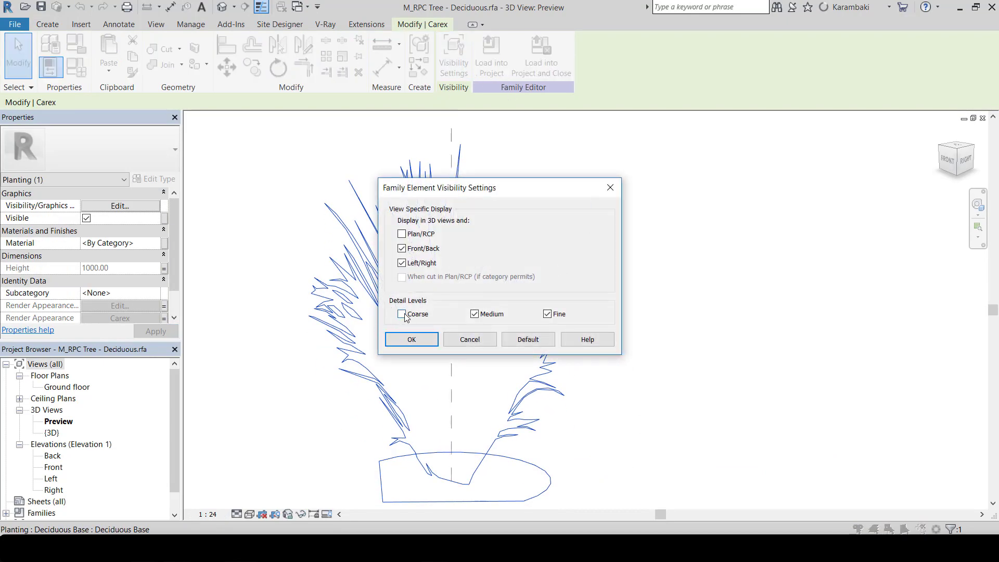
{"action": "left_click", "coordinate": [412, 340]}
Step: Review the visibility settings of the family's vertical dashed model line, and close the family
{"action": "left_click", "coordinate": [452, 236]}
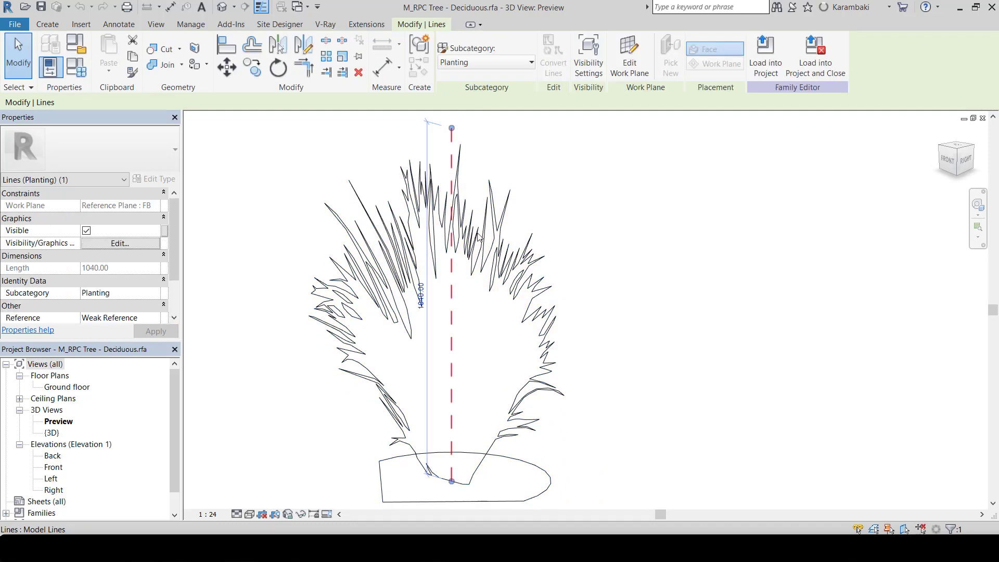
{"action": "left_click", "coordinate": [588, 56]}
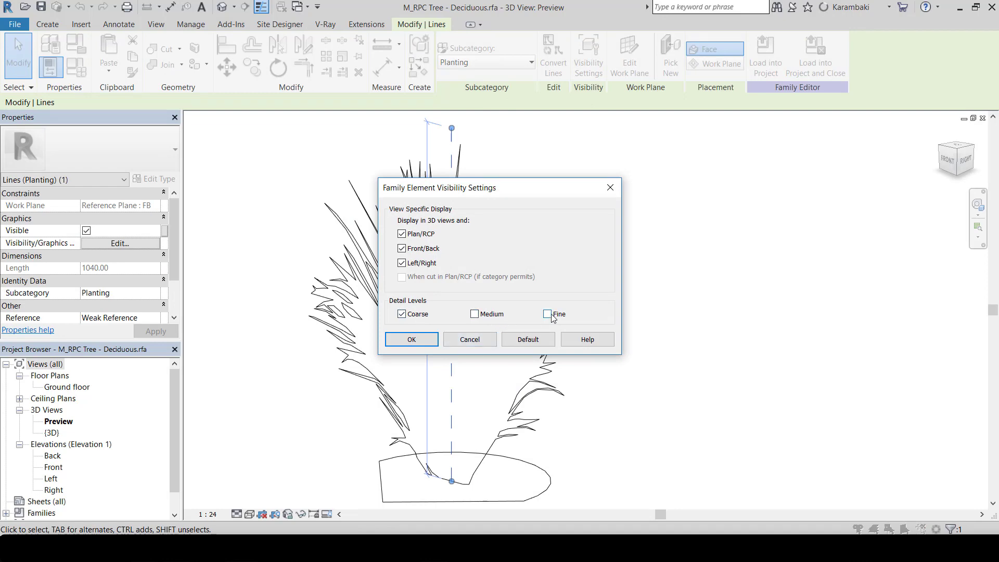
{"action": "key", "text": "Return"}
{"action": "left_click", "coordinate": [983, 118]}
{"action": "left_click", "coordinate": [596, 302]}
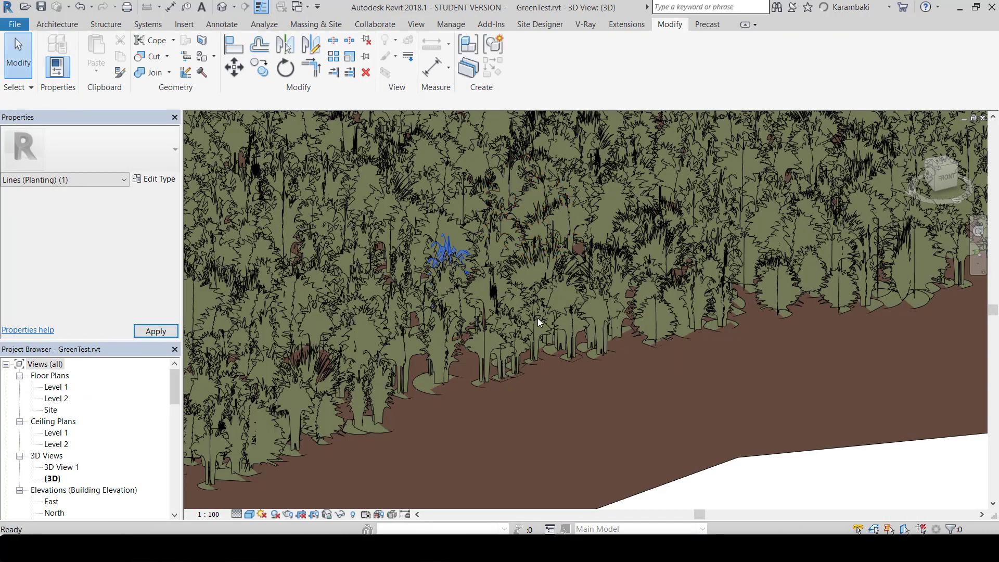
Step: Bring the whole planted terrain into view and switch the 3D view's detail level to Coarse
{"action": "scroll", "coordinate": [538, 319], "scroll_direction": "down", "scroll_amount": 4}
{"action": "left_click", "coordinate": [636, 424]}
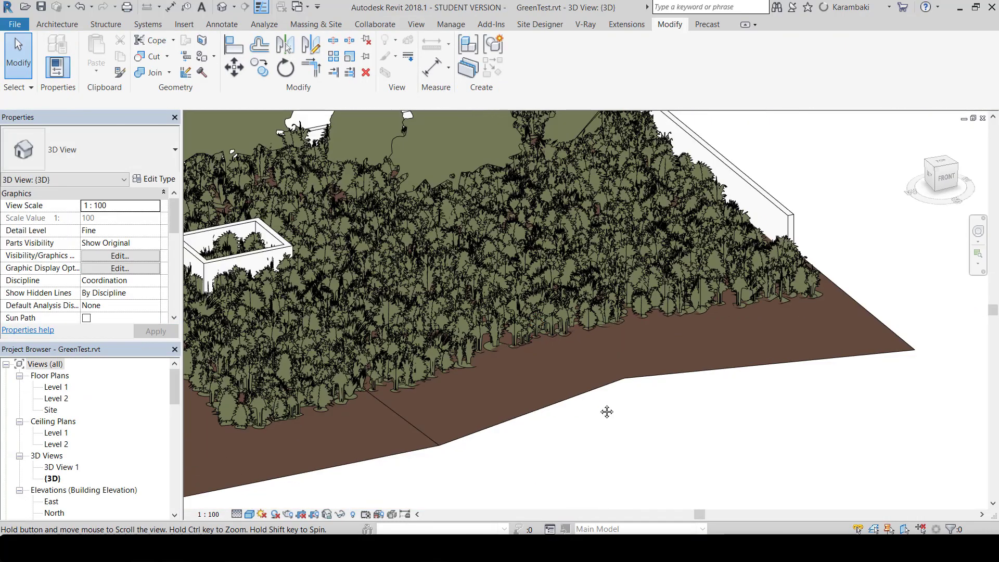
{"action": "middle_click_drag", "start_coordinate": [608, 411], "coordinate": [690, 430]}
{"action": "scroll", "coordinate": [686, 427], "scroll_direction": "down", "scroll_amount": 1}
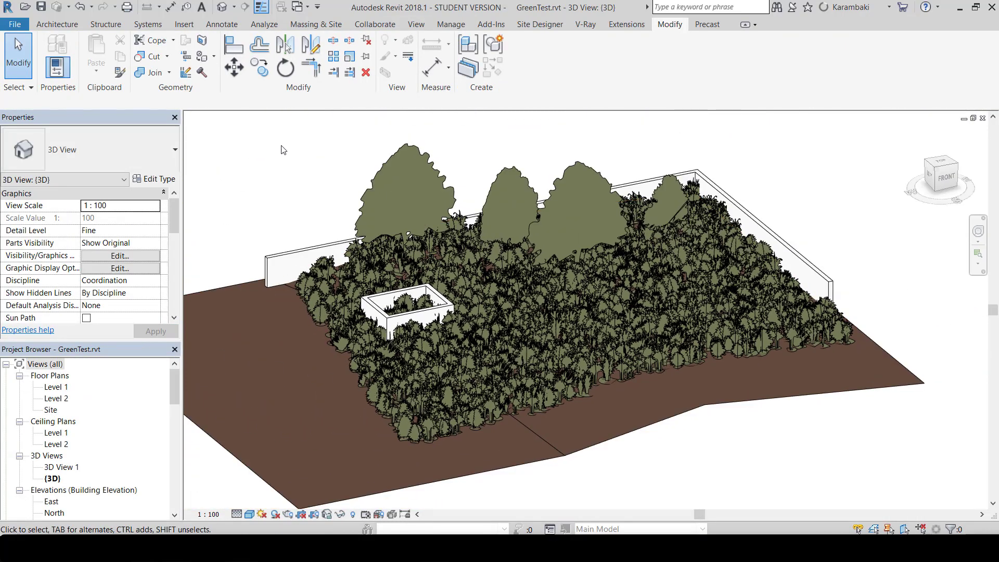
{"action": "middle_click_drag", "start_coordinate": [292, 185], "coordinate": [305, 200], "text": "shift"}
{"action": "left_click", "coordinate": [236, 515]}
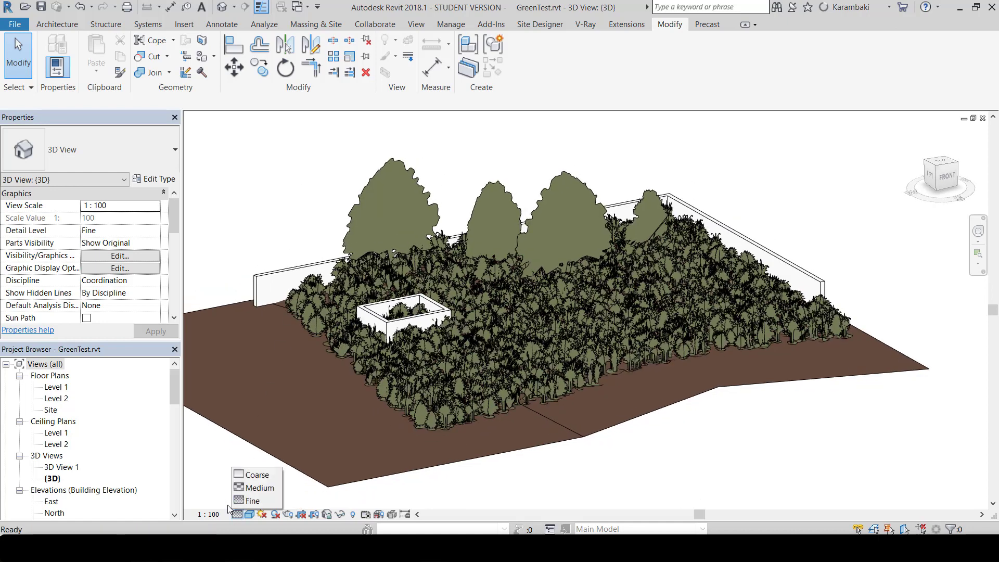
{"action": "left_click", "coordinate": [237, 478]}
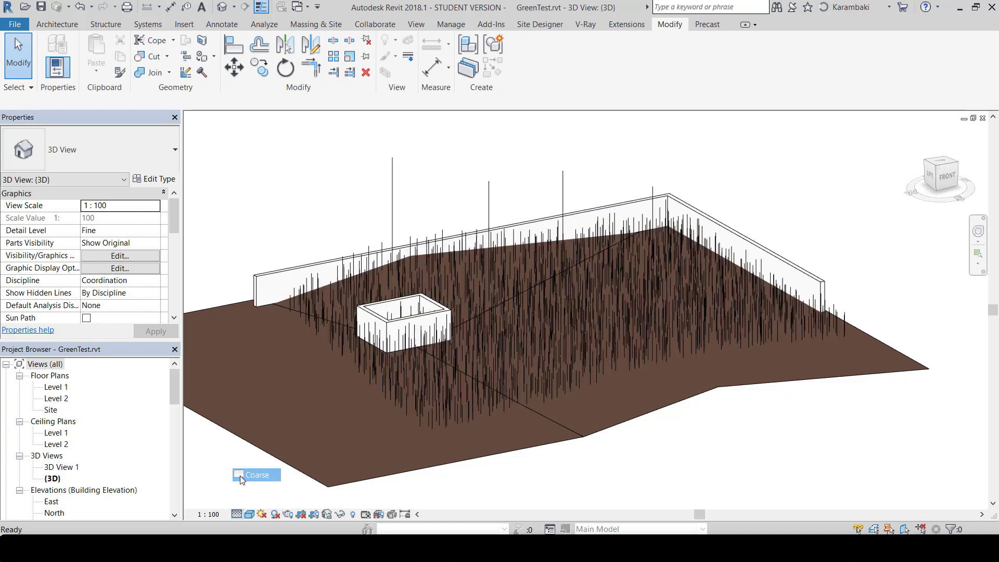
Step: Inspect the coarse planting from several angles and set the 3D view's detail level to Medium
{"action": "middle_click_drag", "start_coordinate": [723, 255], "coordinate": [557, 375], "text": "shift"}
{"action": "scroll", "coordinate": [599, 277], "scroll_direction": "up", "scroll_amount": 3}
{"action": "scroll", "coordinate": [598, 275], "scroll_direction": "up", "scroll_amount": 1}
{"action": "middle_click_drag", "start_coordinate": [599, 275], "coordinate": [504, 102], "text": "shift"}
{"action": "middle_click_drag", "start_coordinate": [359, 436], "coordinate": [581, 325]}
{"action": "scroll", "coordinate": [582, 325], "scroll_direction": "down", "scroll_amount": 3}
{"action": "middle_click_drag", "start_coordinate": [382, 307], "coordinate": [646, 312], "text": "shift"}
{"action": "left_click", "coordinate": [237, 514]}
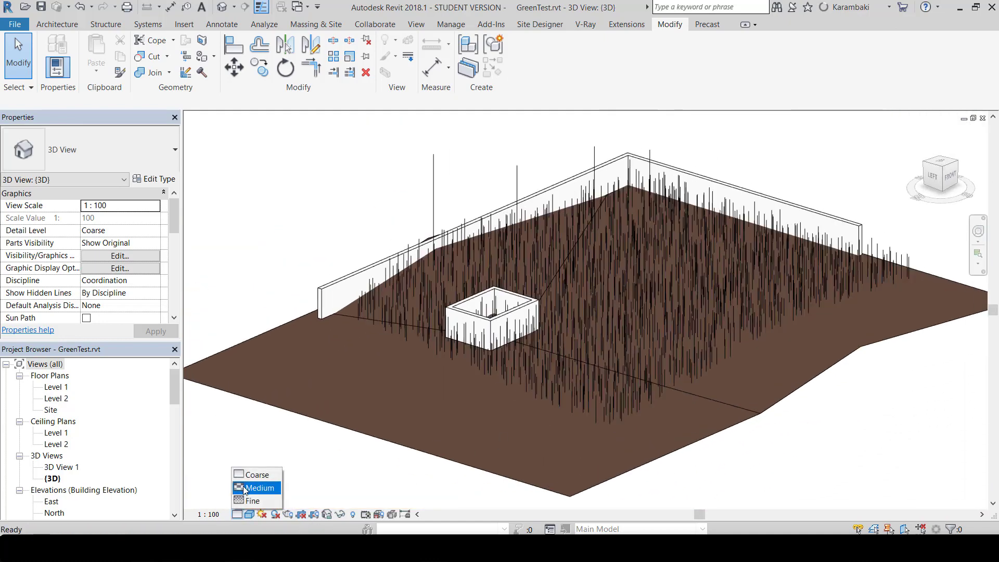
{"action": "middle_click_drag", "start_coordinate": [319, 227], "coordinate": [249, 247], "text": "shift"}
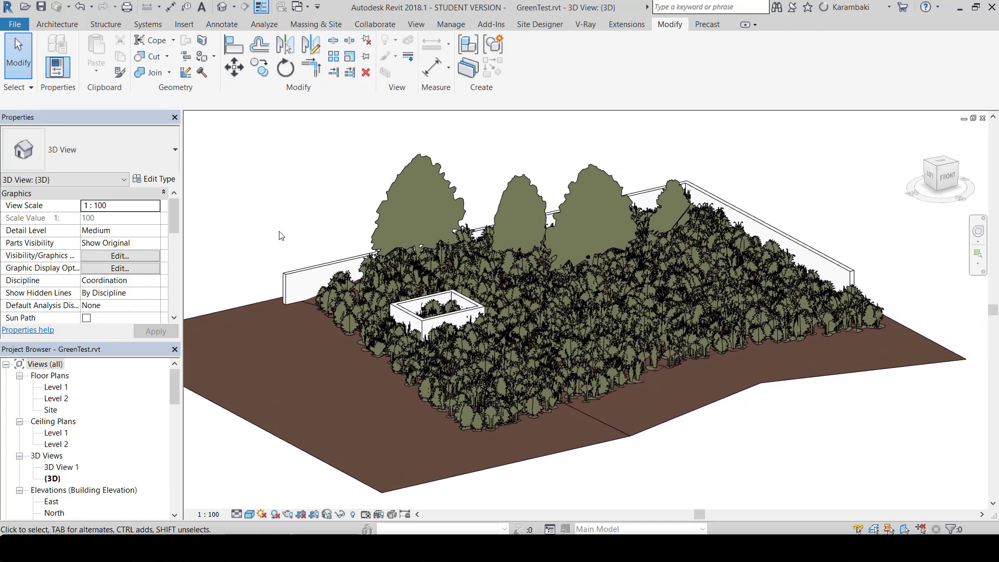